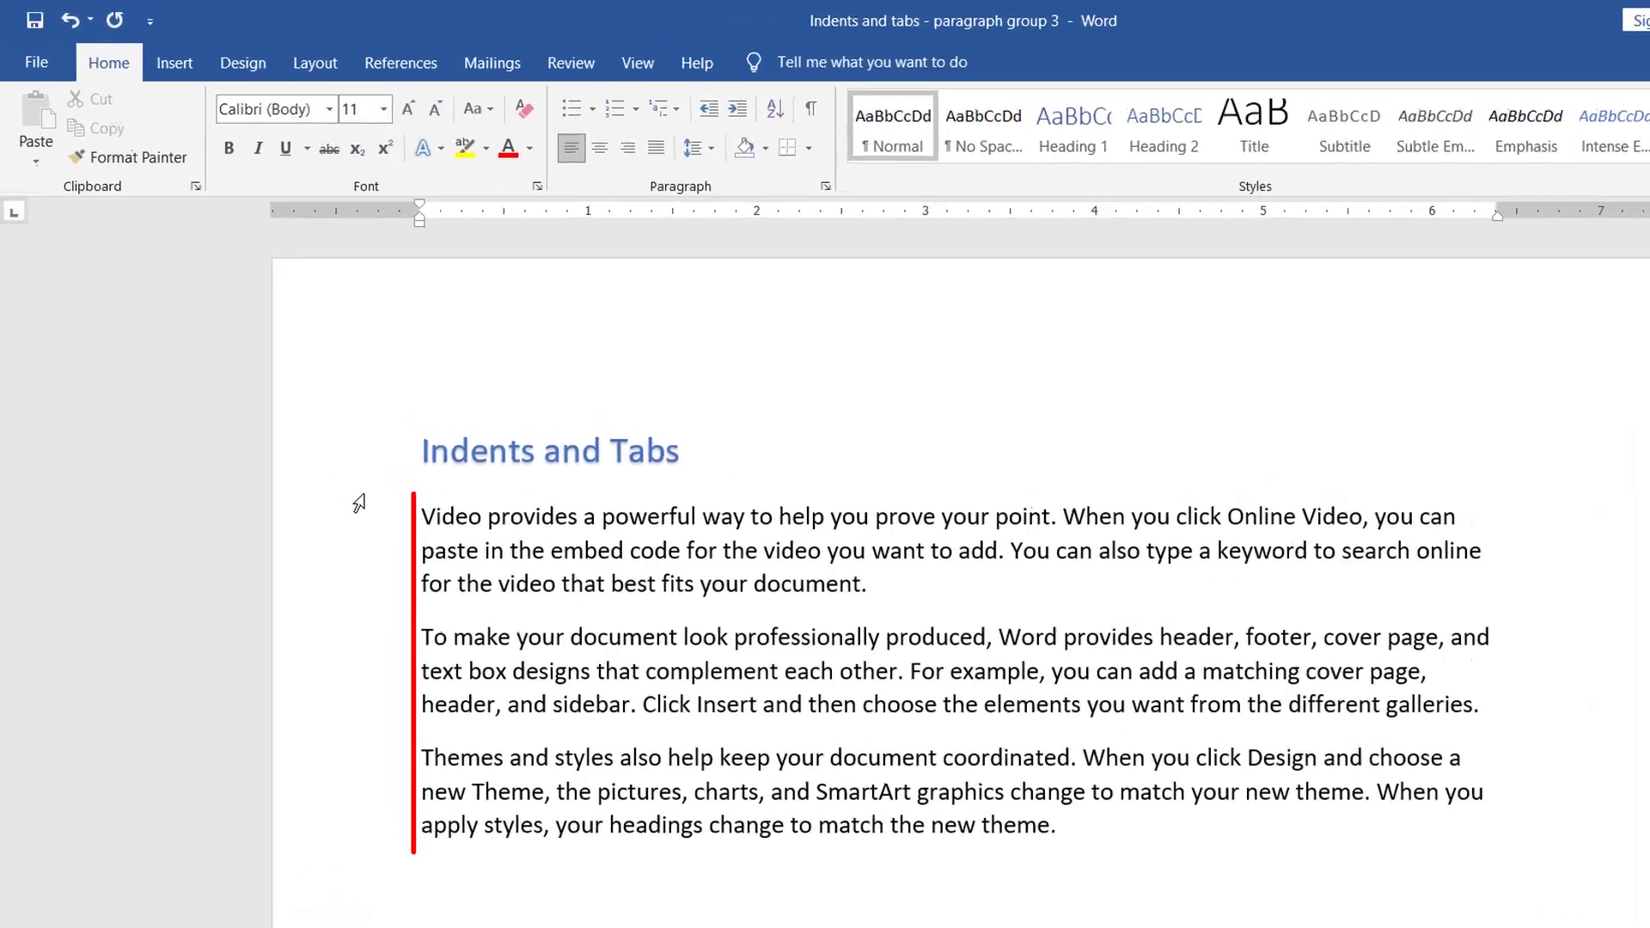
Step: Try a Tab first-line indent before 'Video', undo it, and show the ruler
{"action": "left_click", "coordinate": [500, 609]}
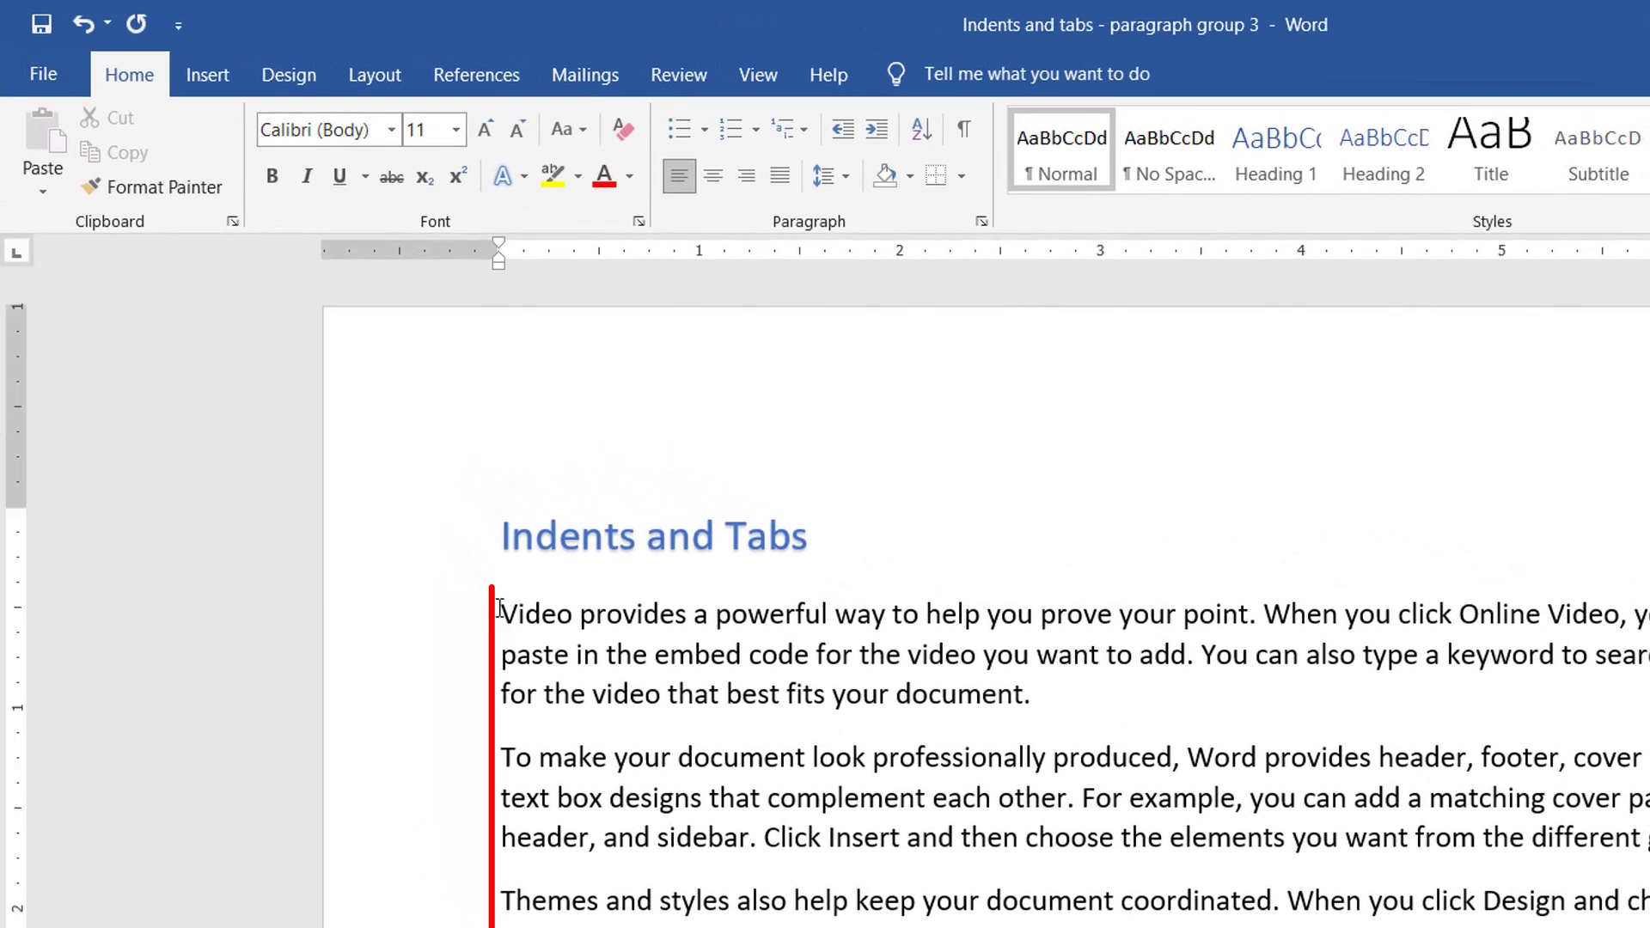
{"action": "key", "text": "Tab"}
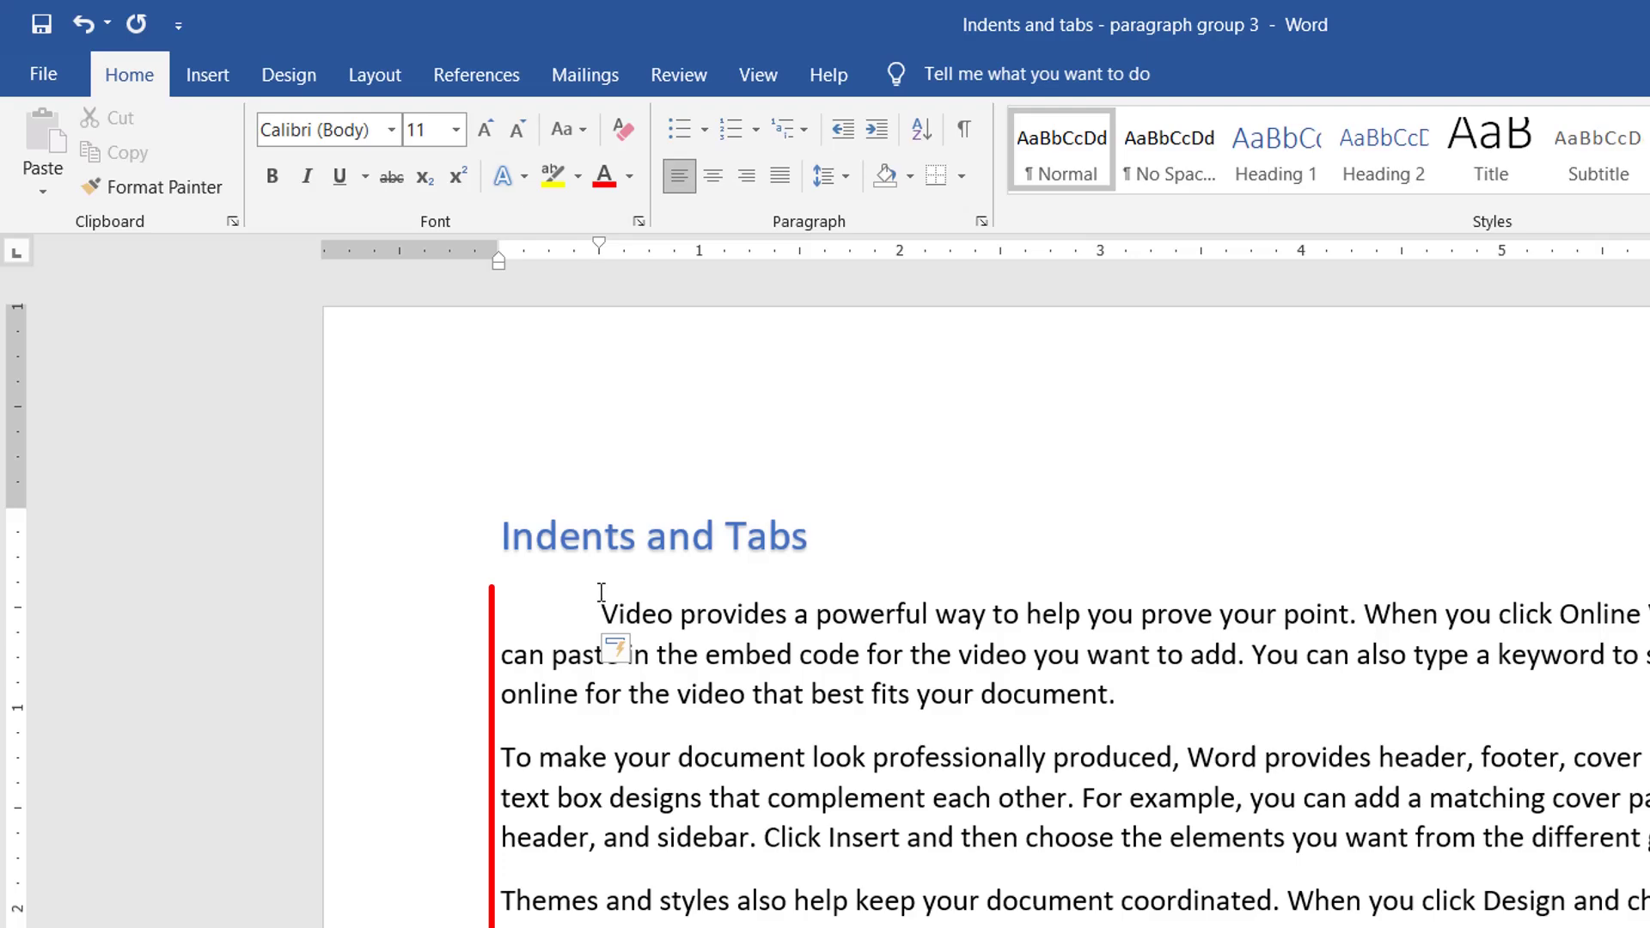
{"action": "key", "text": "ctrl+z"}
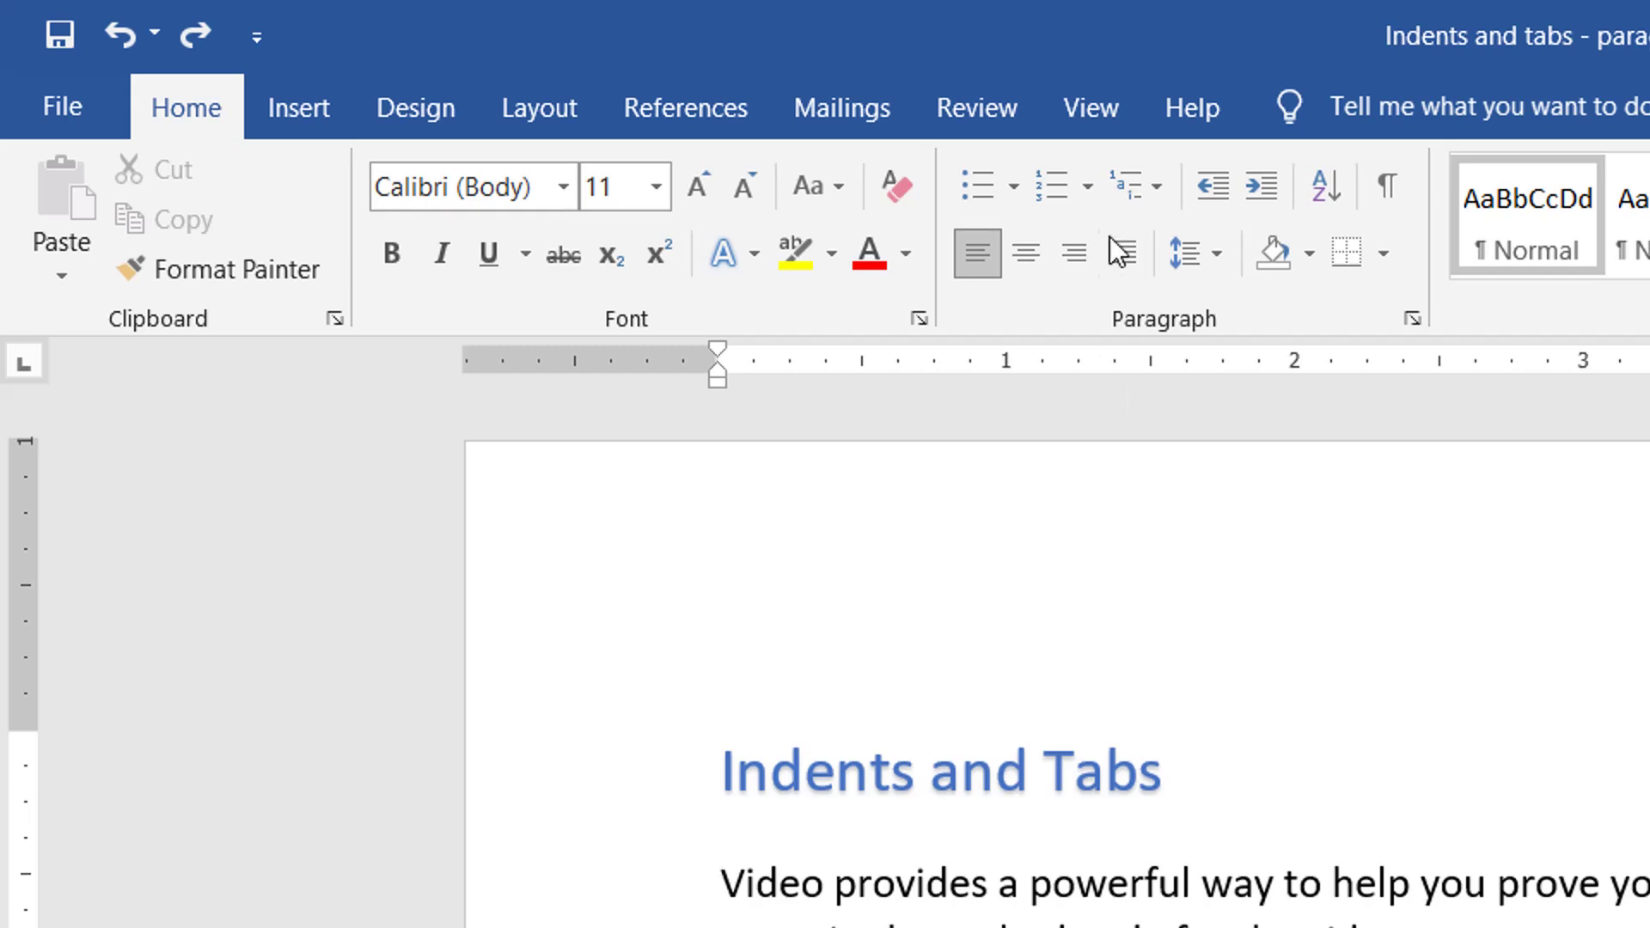
{"action": "left_click", "coordinate": [1098, 114]}
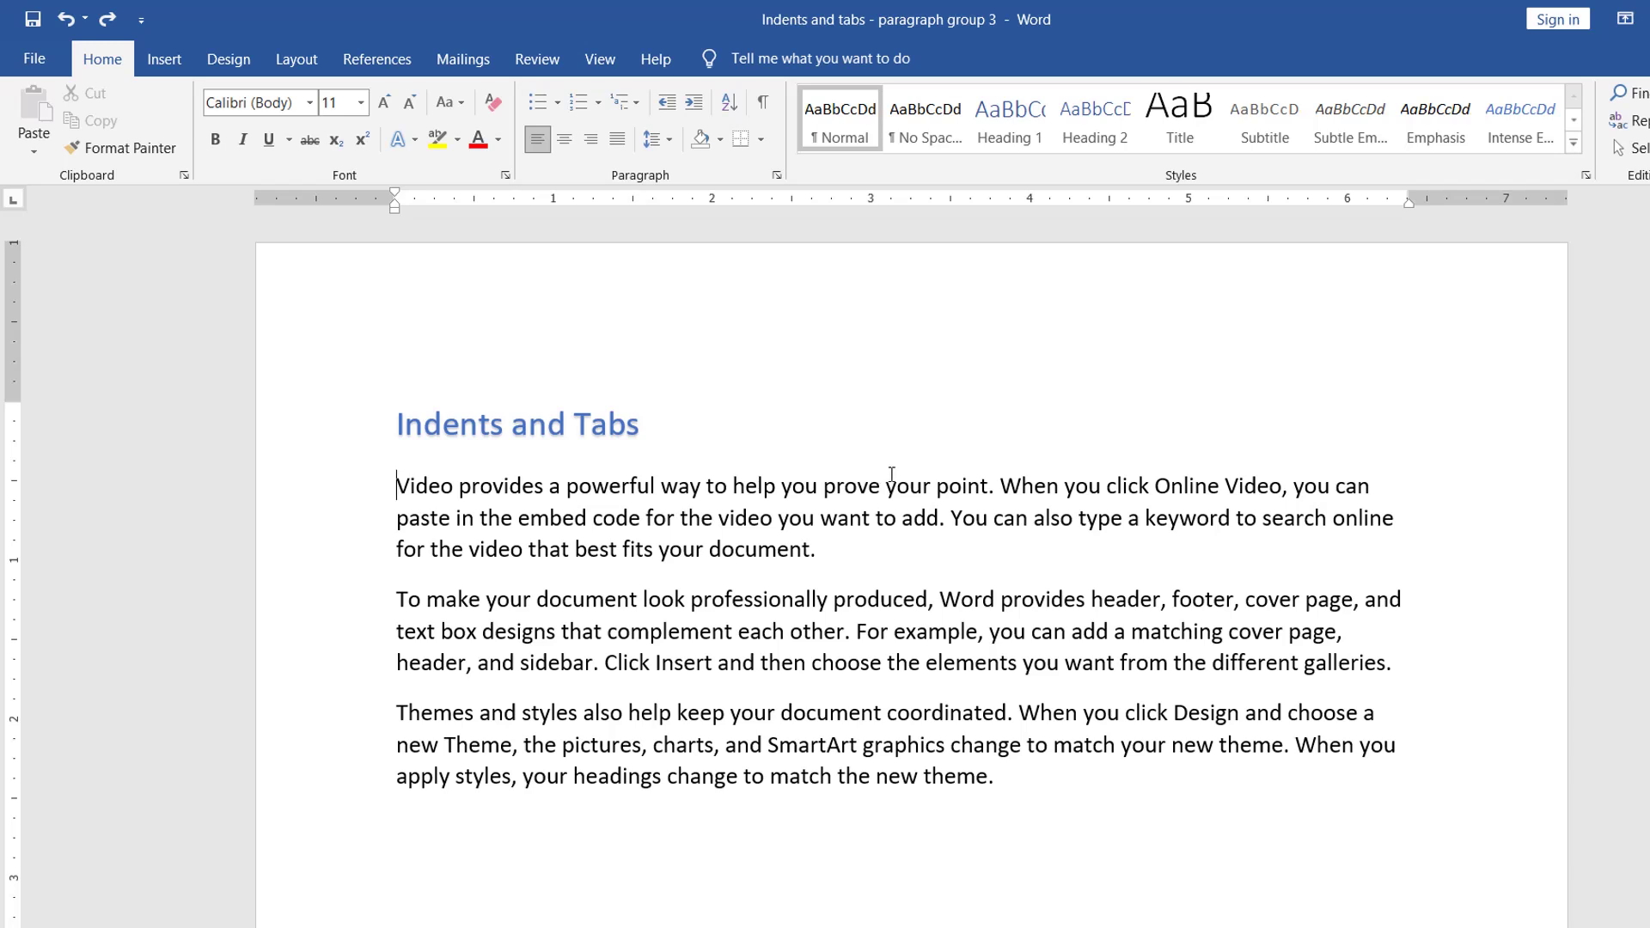
Step: Drag the First Line Indent marker to about 0.5 inch for all three body paragraphs
{"action": "left_click", "coordinate": [886, 487]}
{"action": "mouse_move", "coordinate": [395, 194]}
{"action": "left_mouse_down"}
{"action": "mouse_move", "coordinate": [495, 196]}
{"action": "mouse_move", "coordinate": [398, 196]}
{"action": "left_mouse_up"}
{"action": "left_click_drag", "start_coordinate": [398, 485], "coordinate": [1256, 857]}
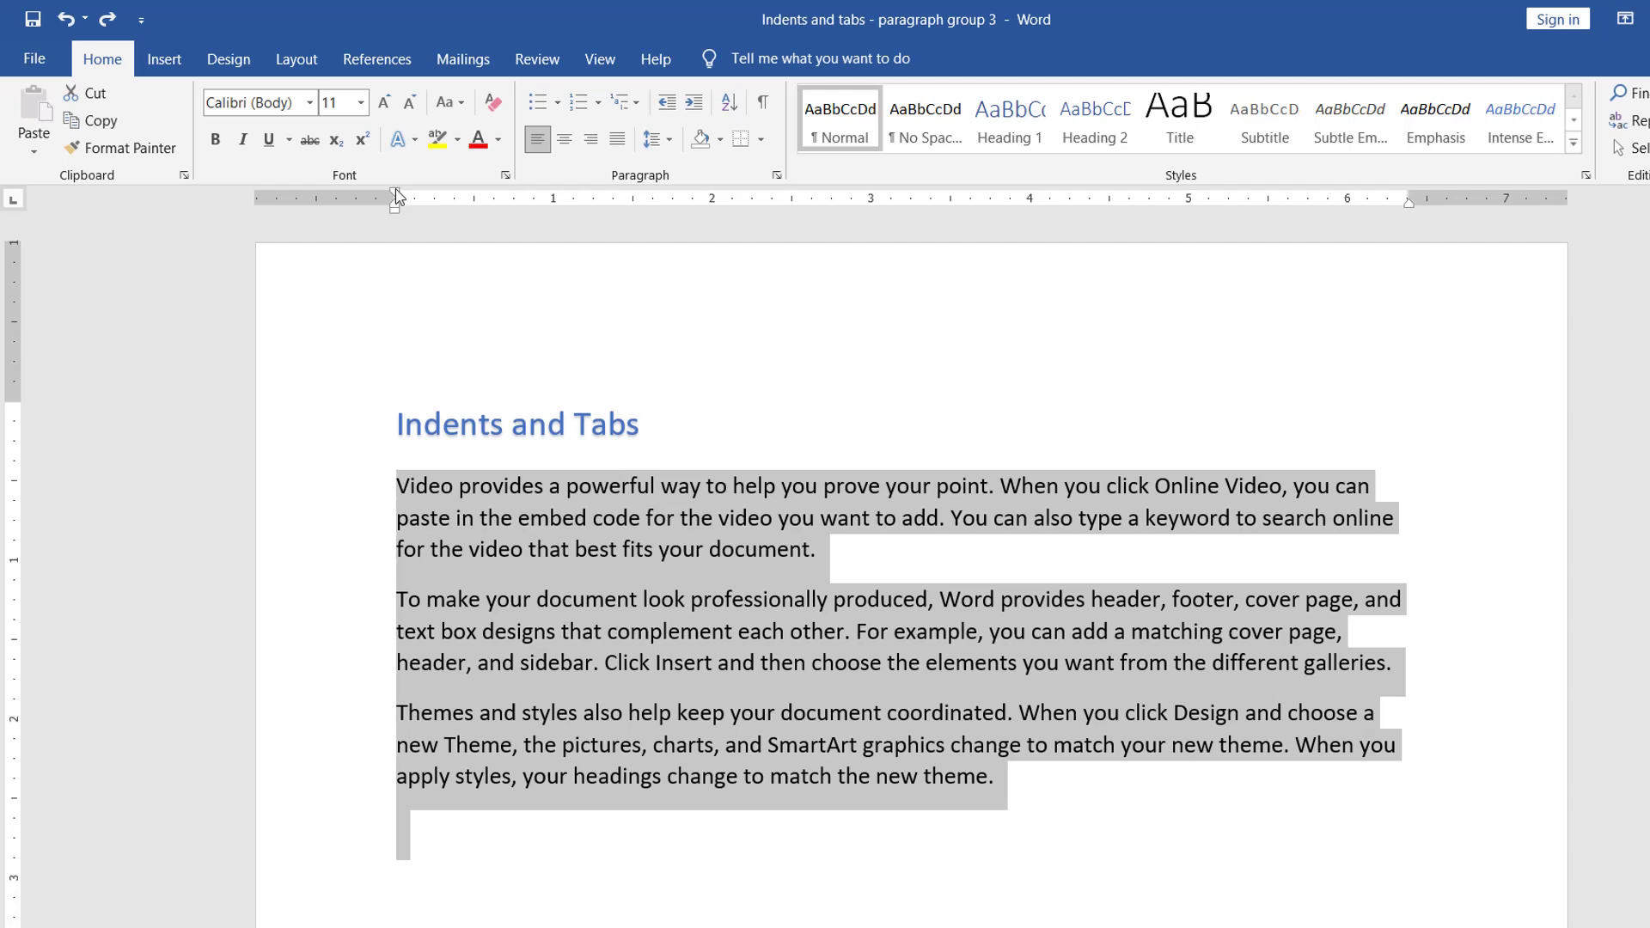
{"action": "left_click_drag", "start_coordinate": [396, 192], "coordinate": [486, 203]}
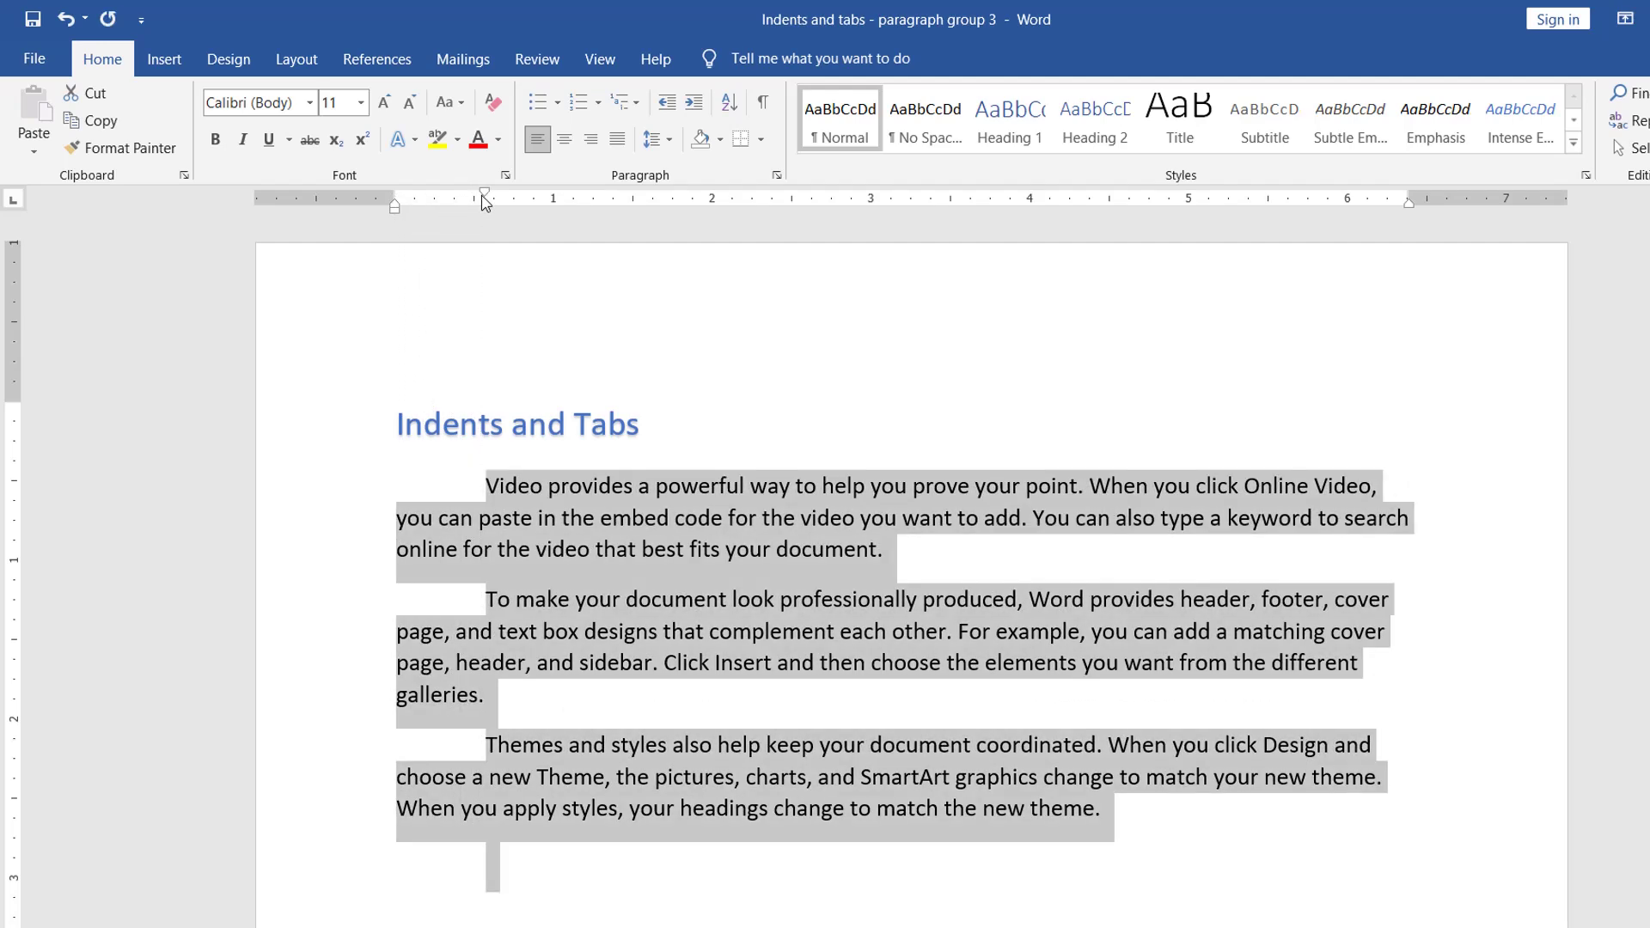
{"action": "left_click", "coordinate": [880, 550]}
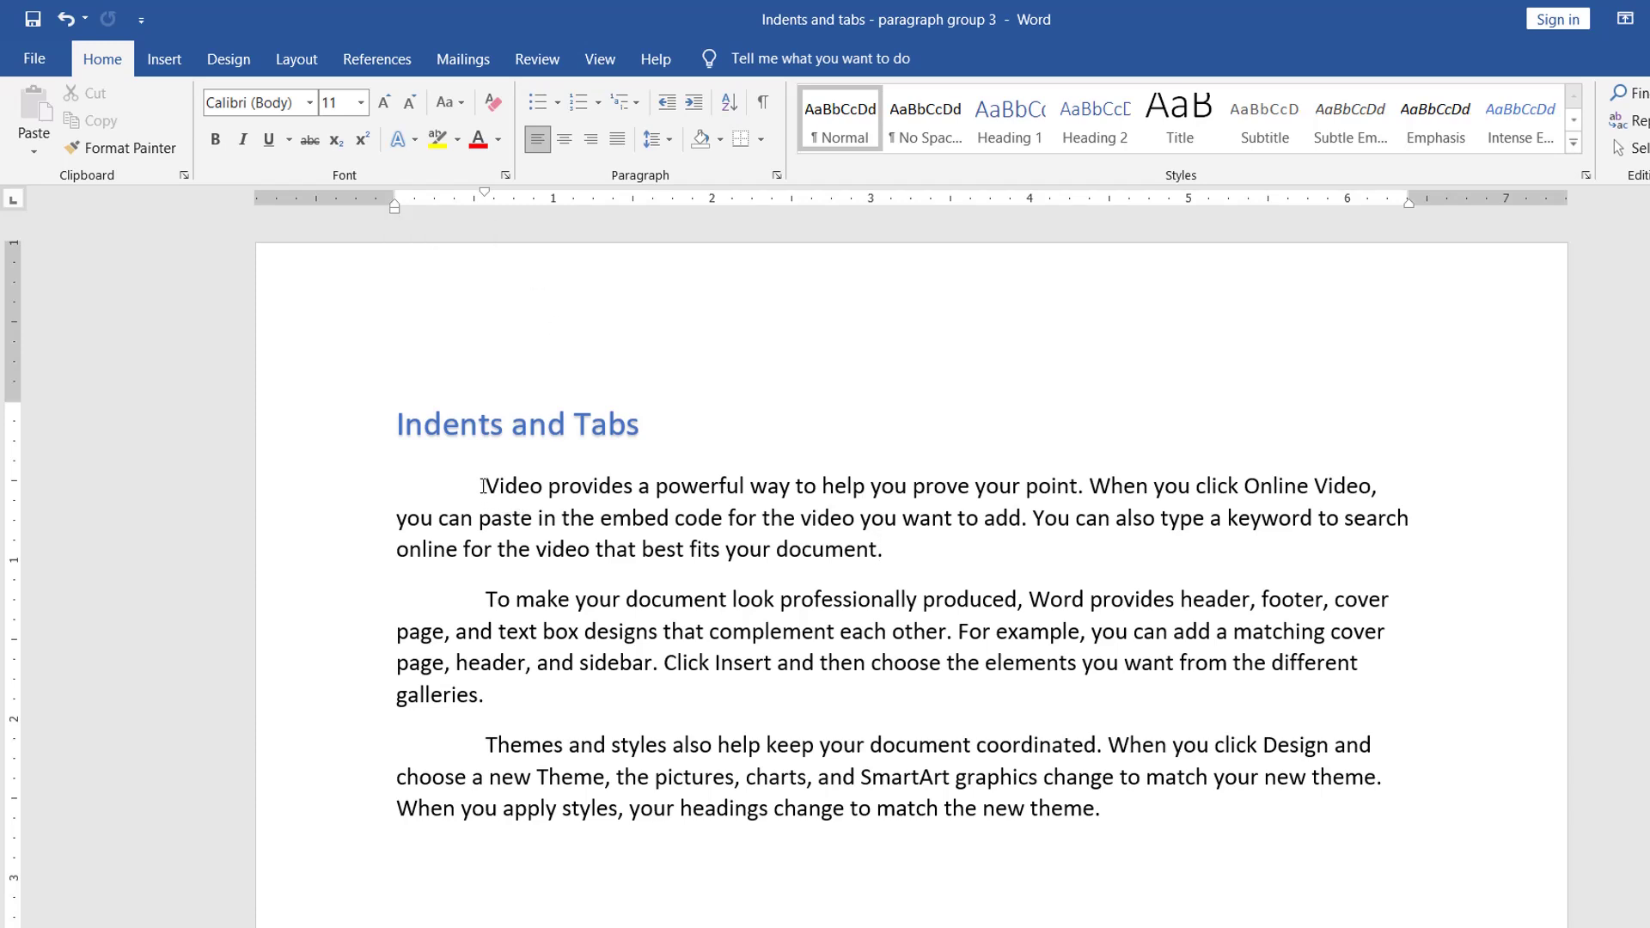
Step: Drag the Hanging Indent marker right for the three paragraphs, then settle it at a shallower depth
{"action": "left_click_drag", "start_coordinate": [484, 487], "coordinate": [1347, 872]}
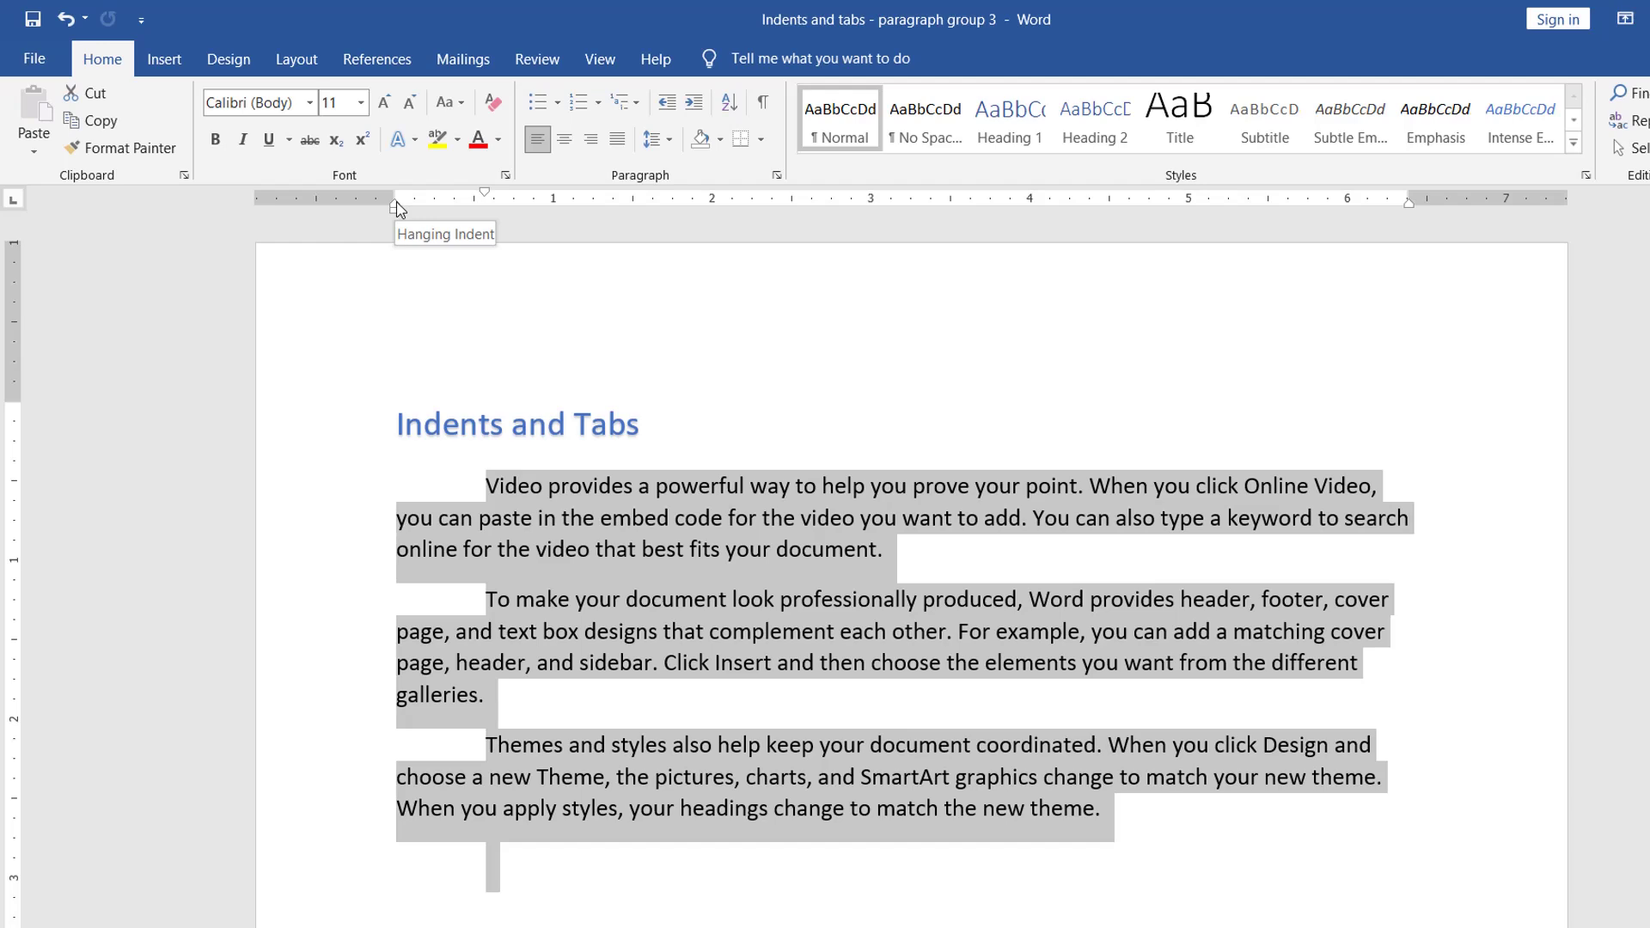
{"action": "left_click_drag", "start_coordinate": [397, 209], "coordinate": [703, 213]}
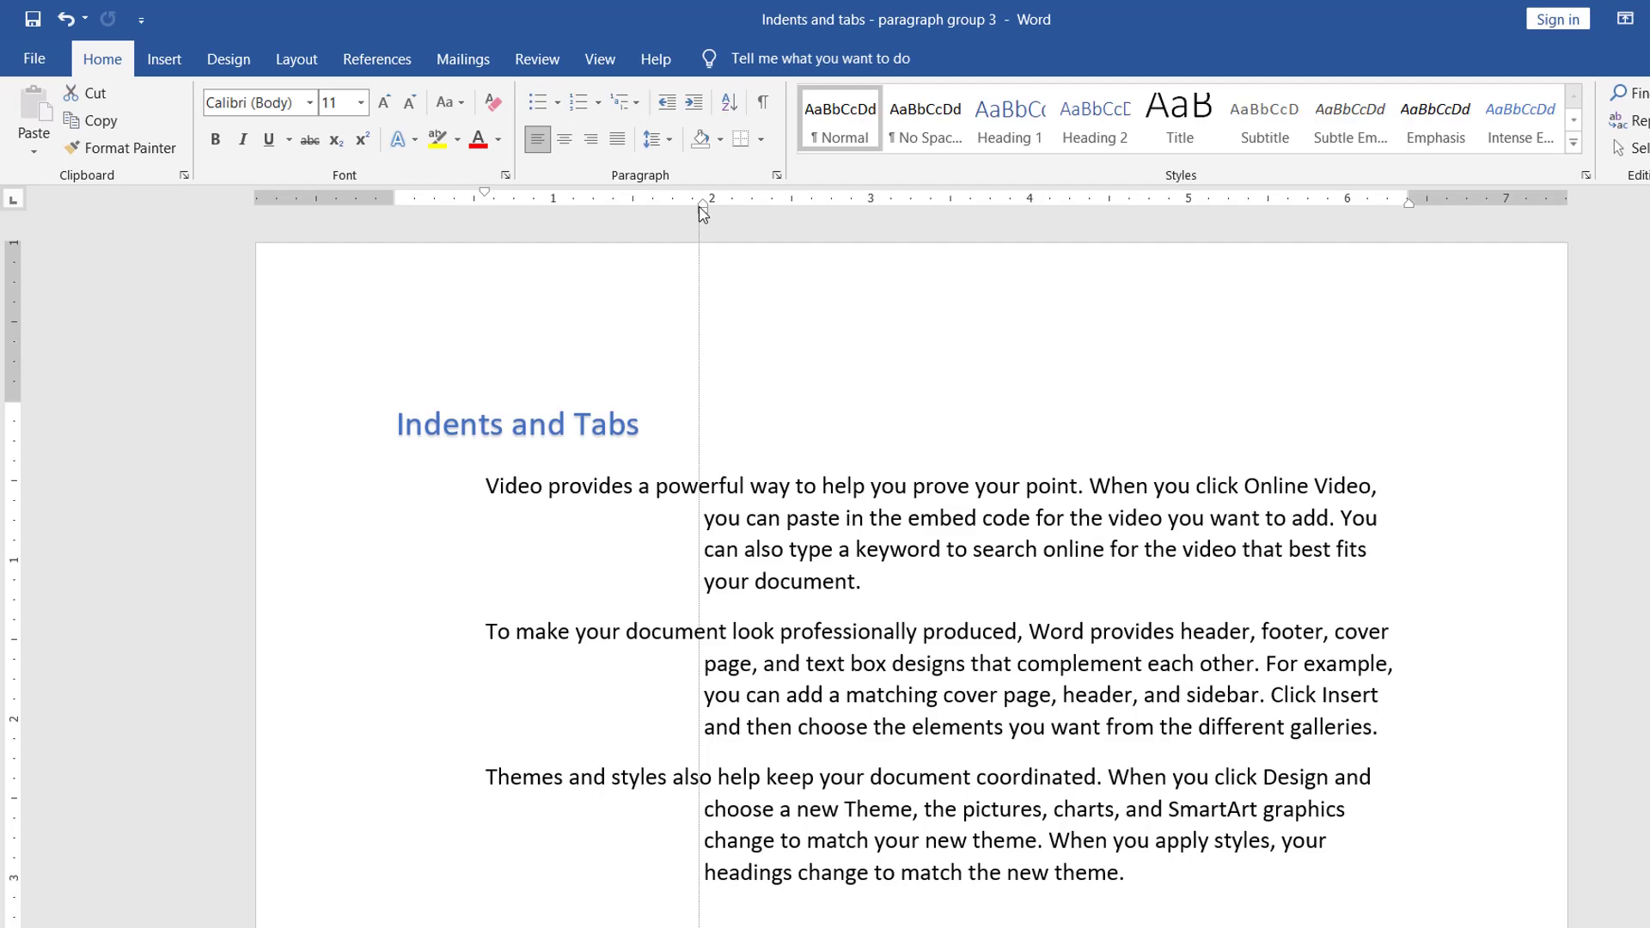
{"action": "mouse_move", "coordinate": [703, 213]}
{"action": "left_mouse_down"}
{"action": "mouse_move", "coordinate": [501, 196]}
{"action": "mouse_move", "coordinate": [528, 194]}
{"action": "left_mouse_up"}
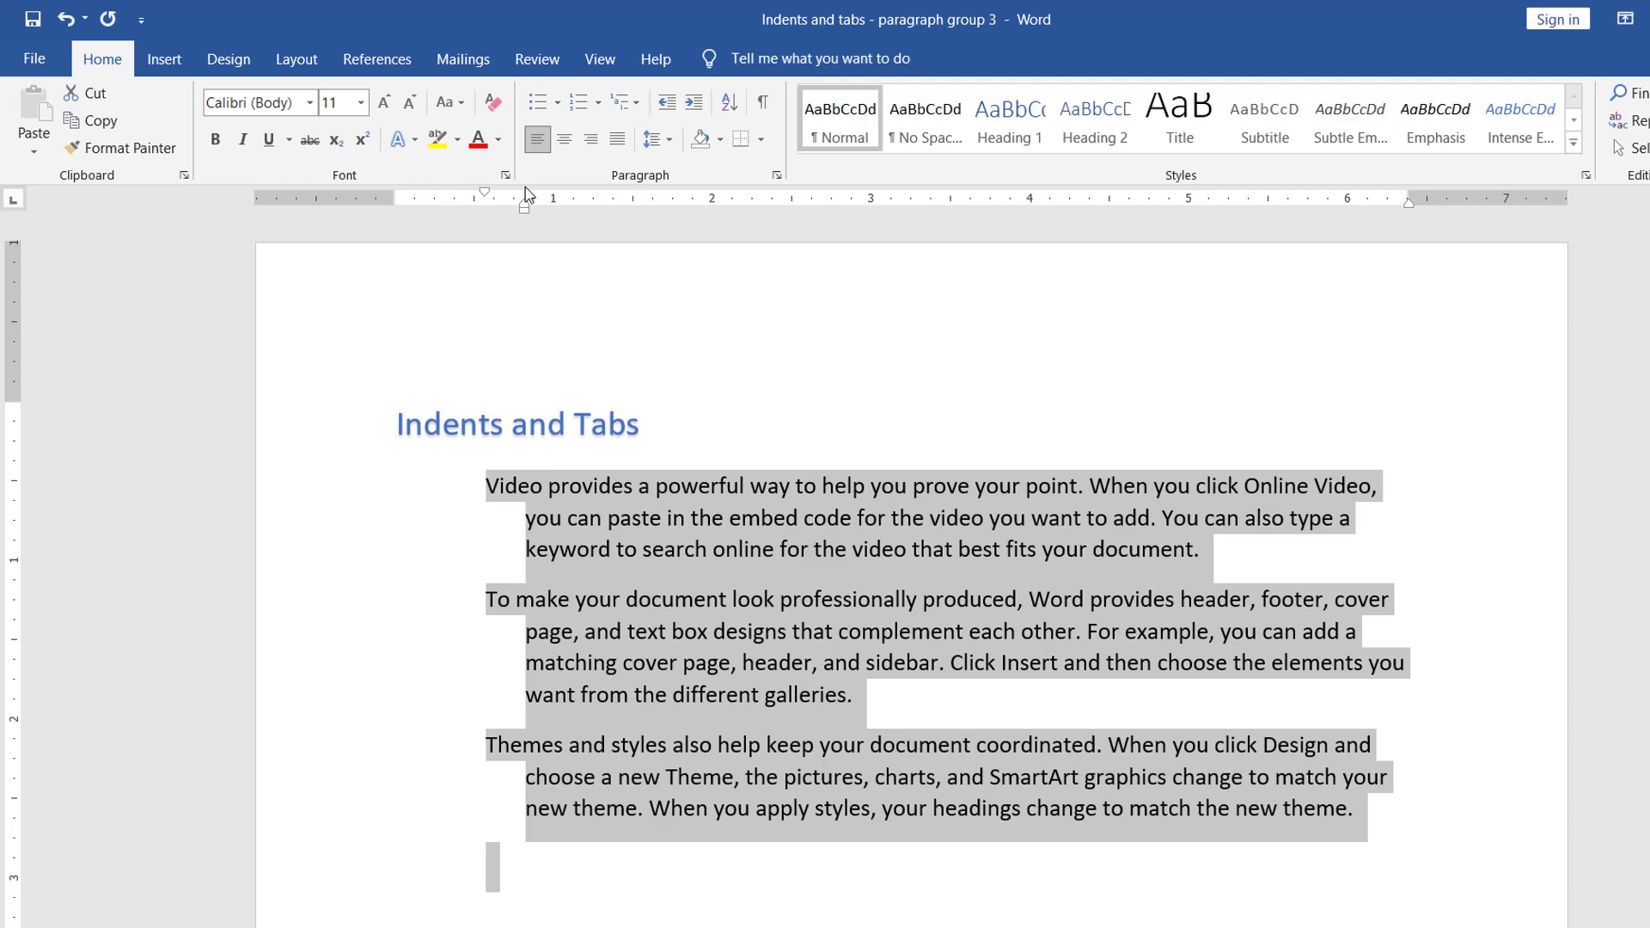
{"action": "left_click", "coordinate": [1228, 563]}
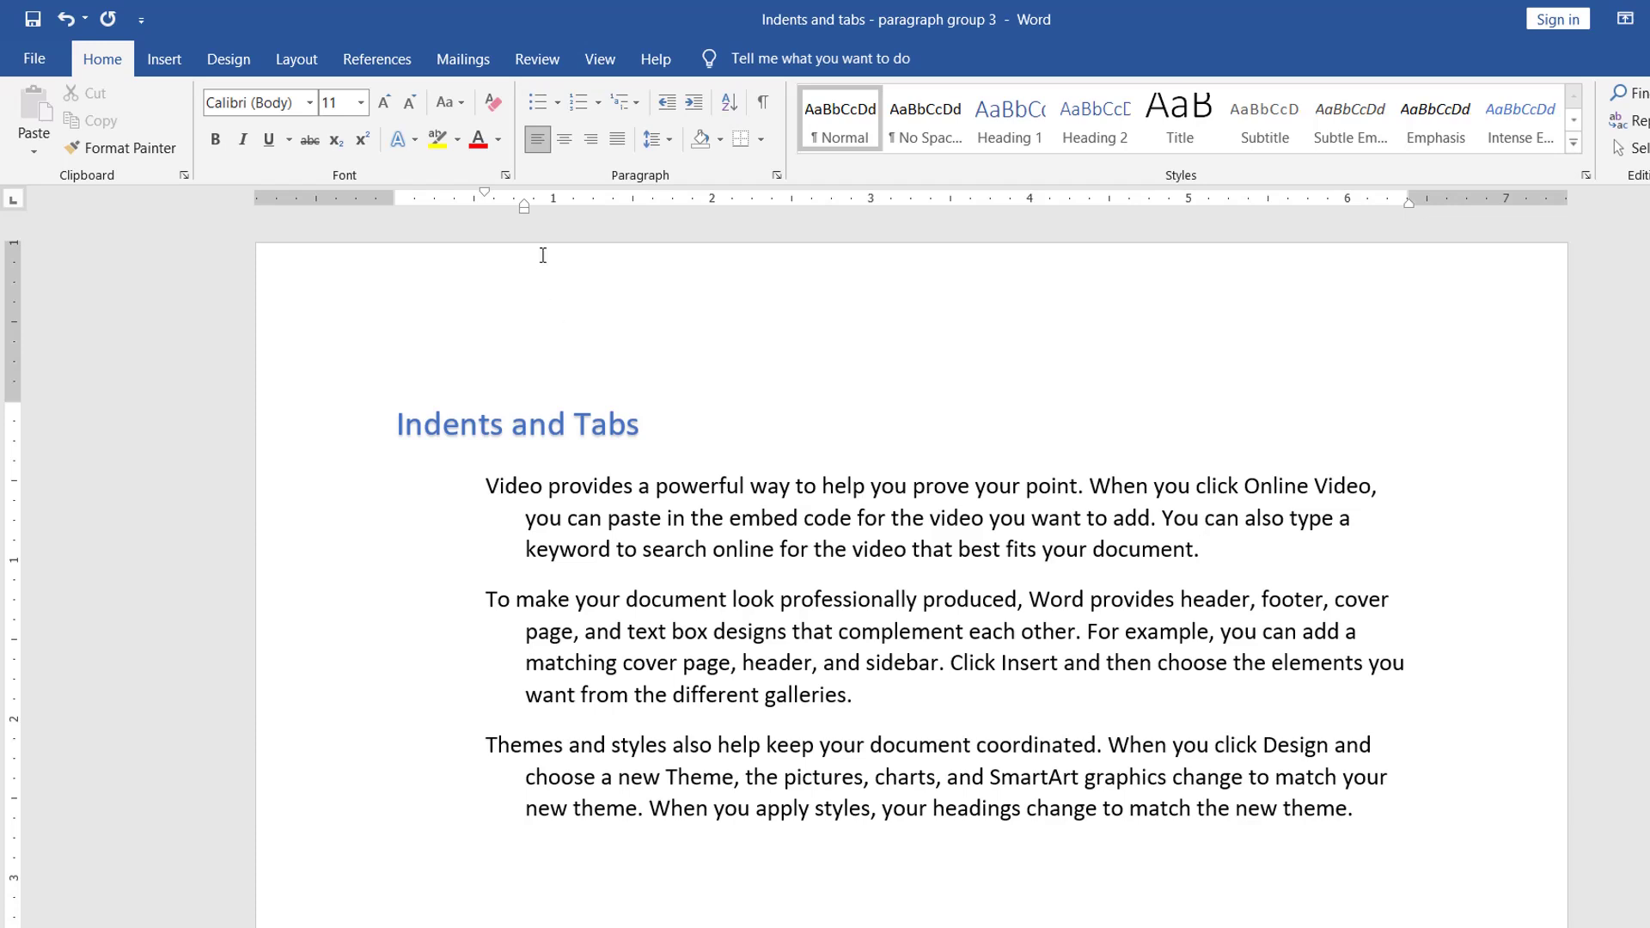
Step: Move the three paragraphs' Left Indent box left so their first lines start at the margin
{"action": "scroll", "coordinate": [524, 258], "scroll_direction": "down", "scroll_amount": 1}
{"action": "left_click_drag", "start_coordinate": [485, 410], "coordinate": [1535, 735]}
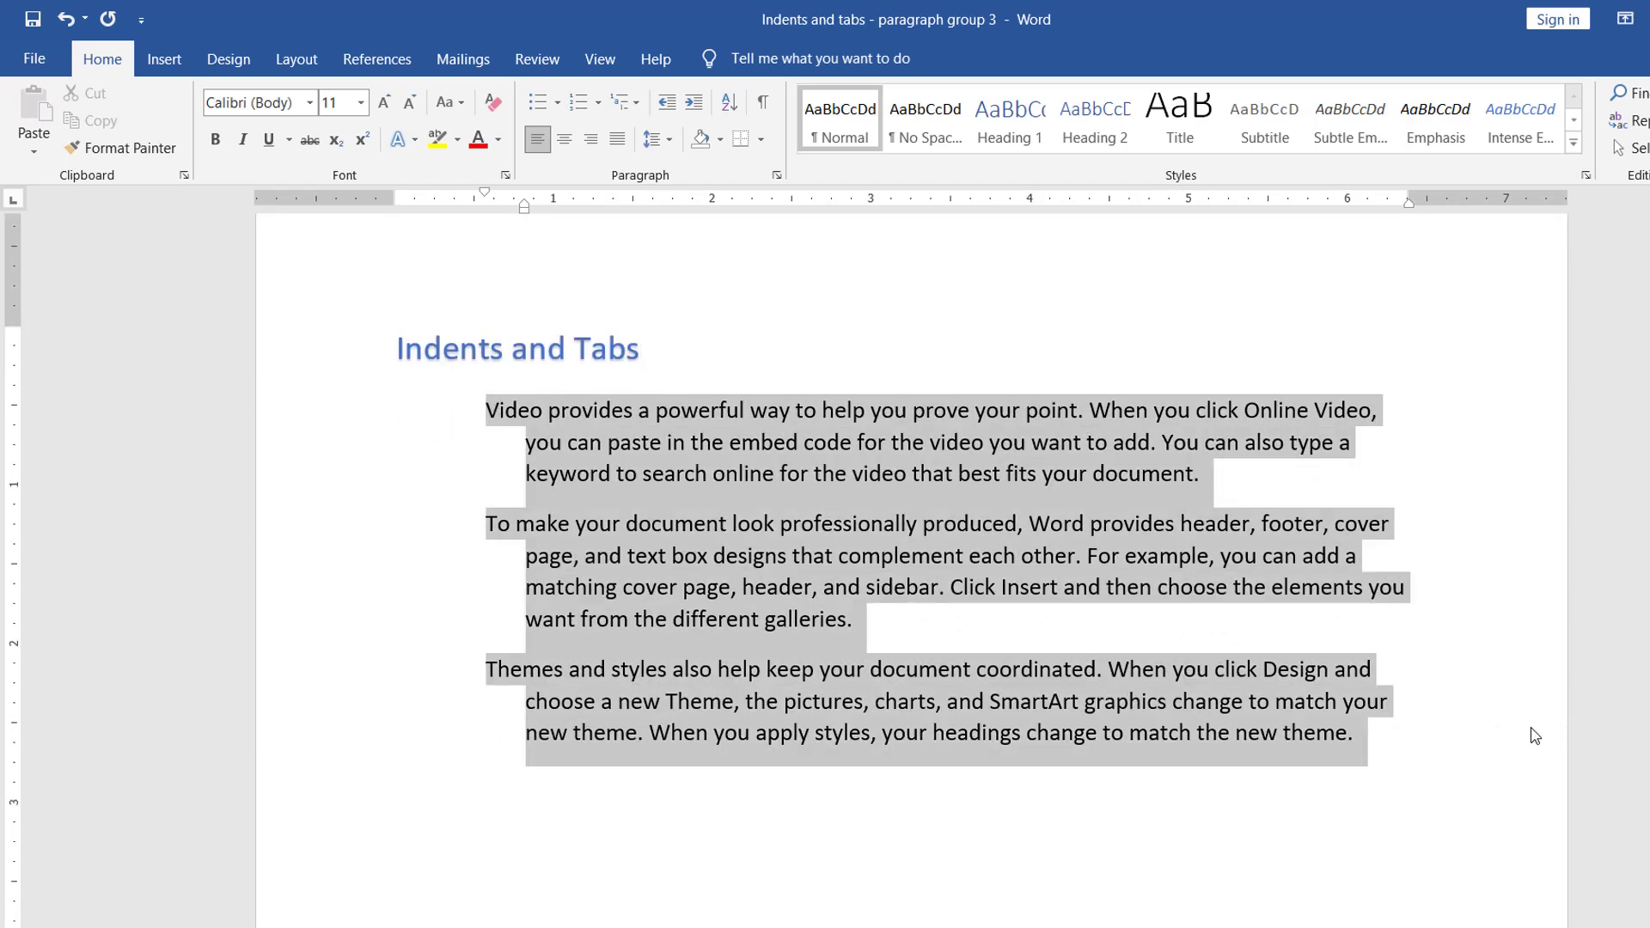
{"action": "left_click_drag", "start_coordinate": [524, 210], "coordinate": [415, 235]}
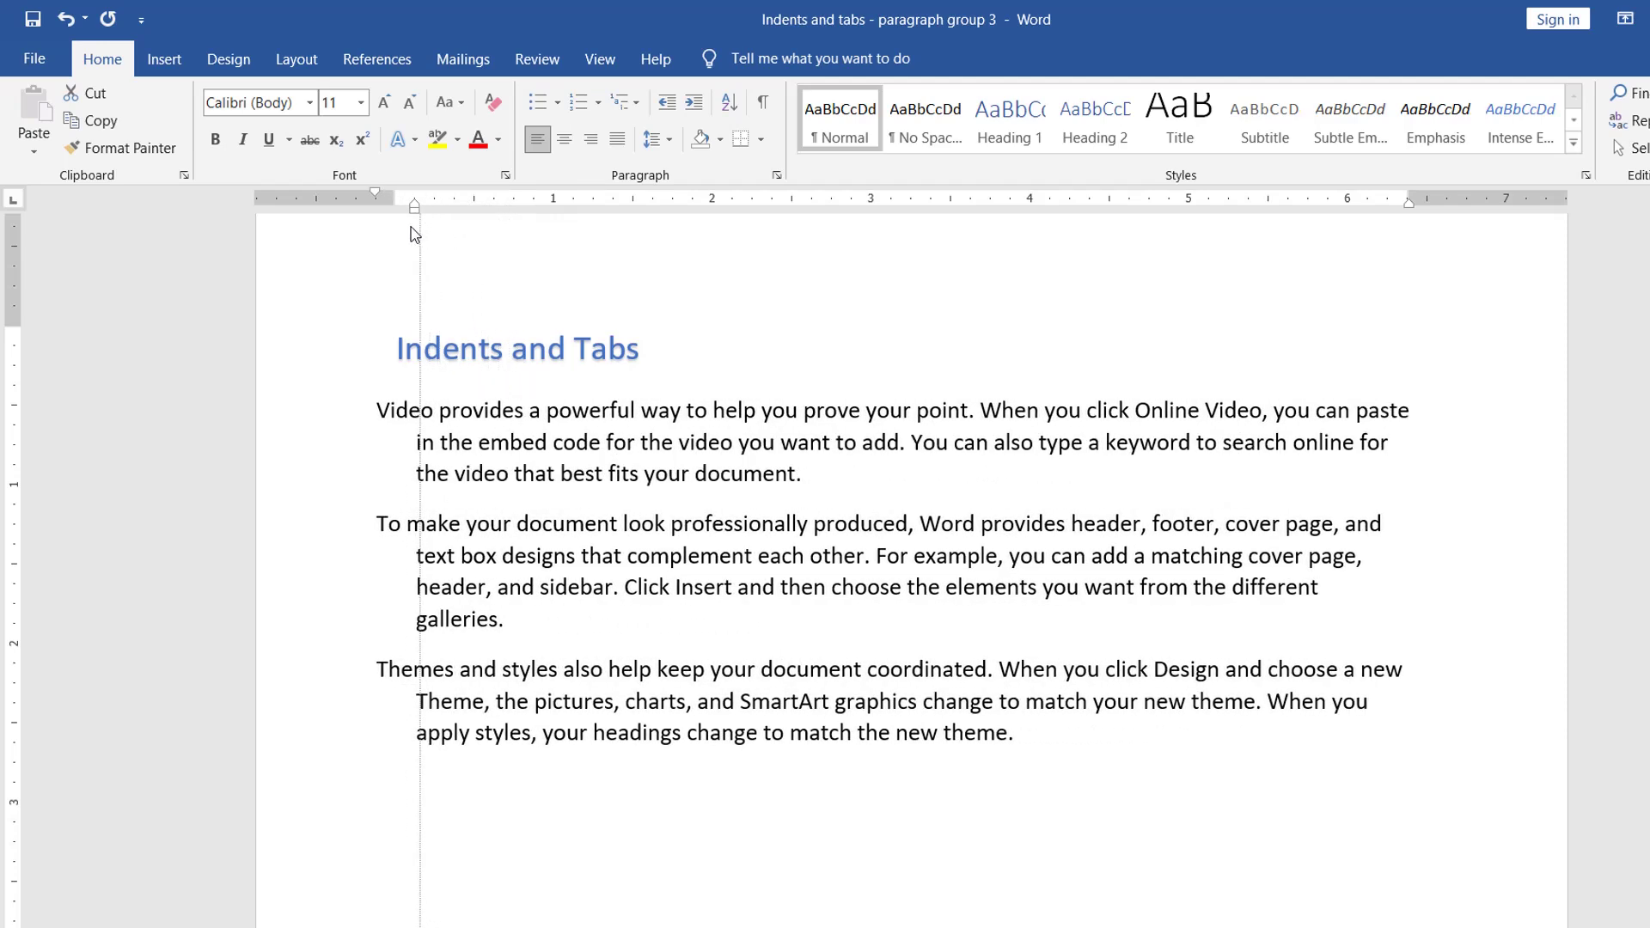
{"action": "left_click_drag", "start_coordinate": [414, 234], "coordinate": [428, 234]}
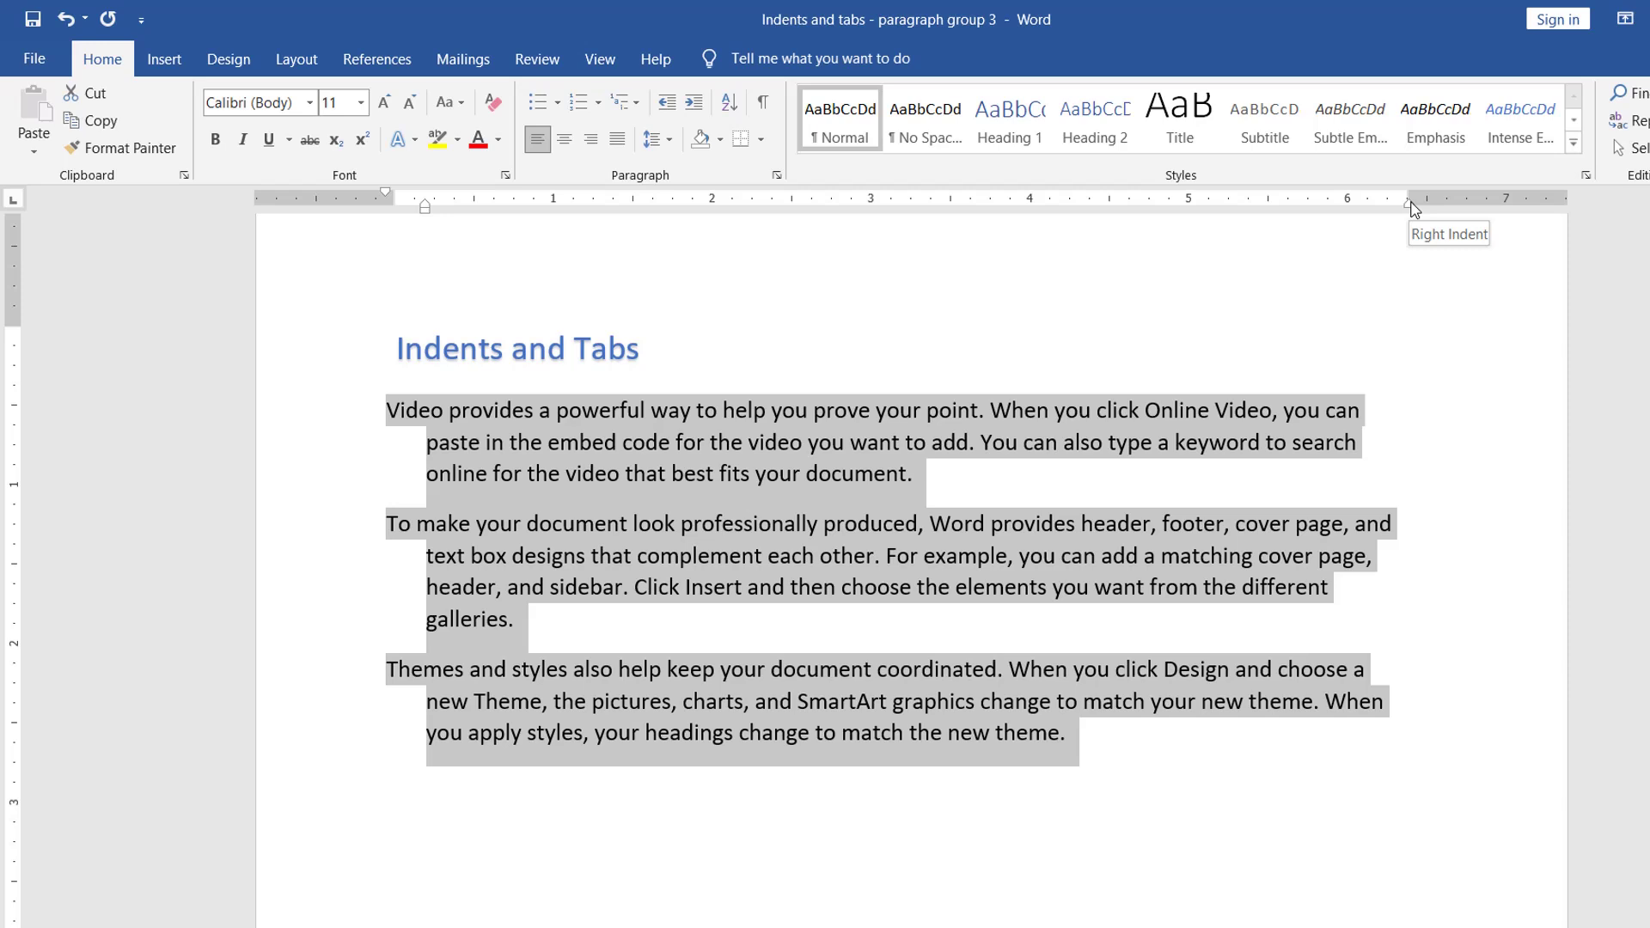
Step: Drag the Right Indent marker inward and fine-tune the Left Indent for the three paragraphs
{"action": "left_click_drag", "start_coordinate": [1412, 206], "coordinate": [1187, 324]}
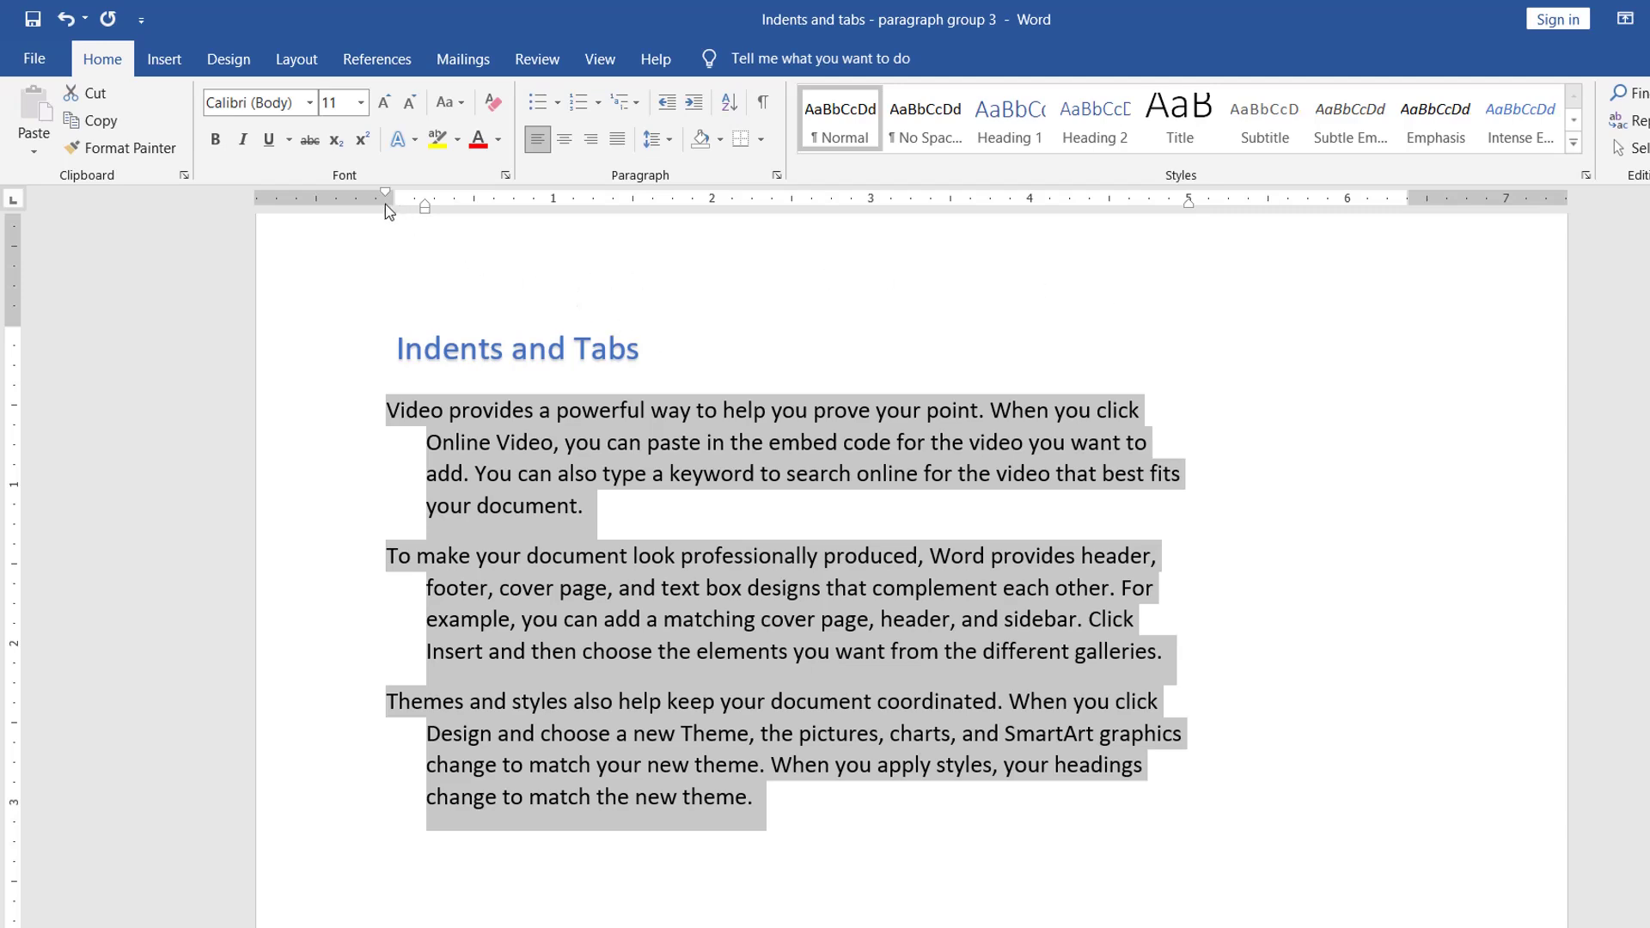
{"action": "left_click_drag", "start_coordinate": [386, 200], "coordinate": [481, 206]}
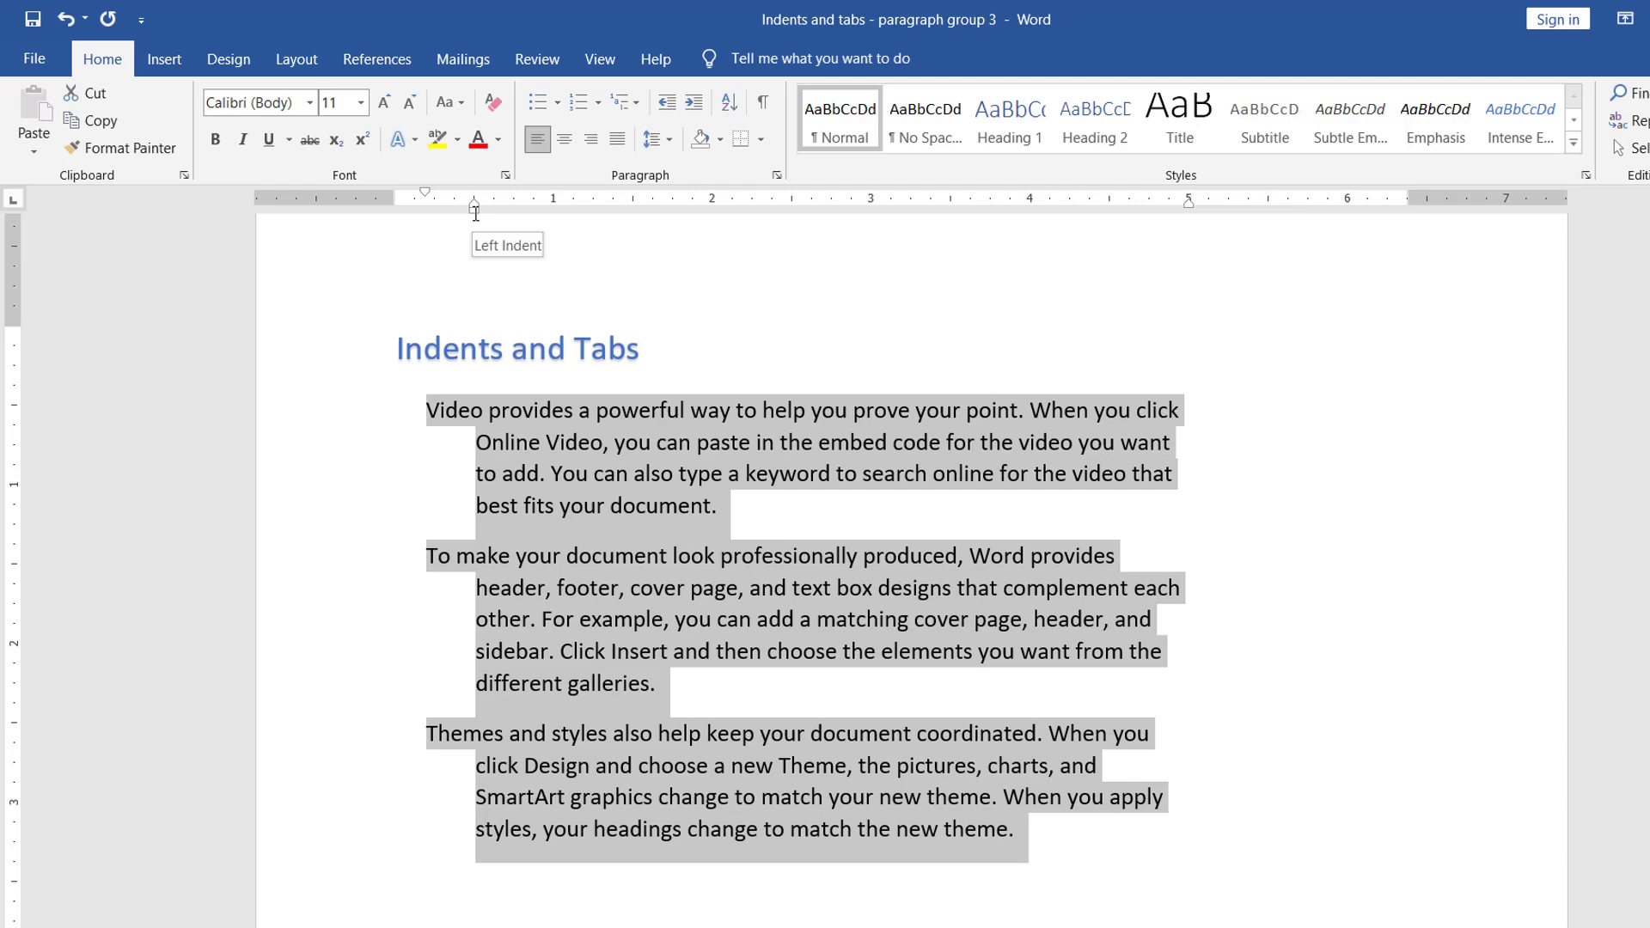
{"action": "left_click_drag", "start_coordinate": [476, 213], "coordinate": [411, 230]}
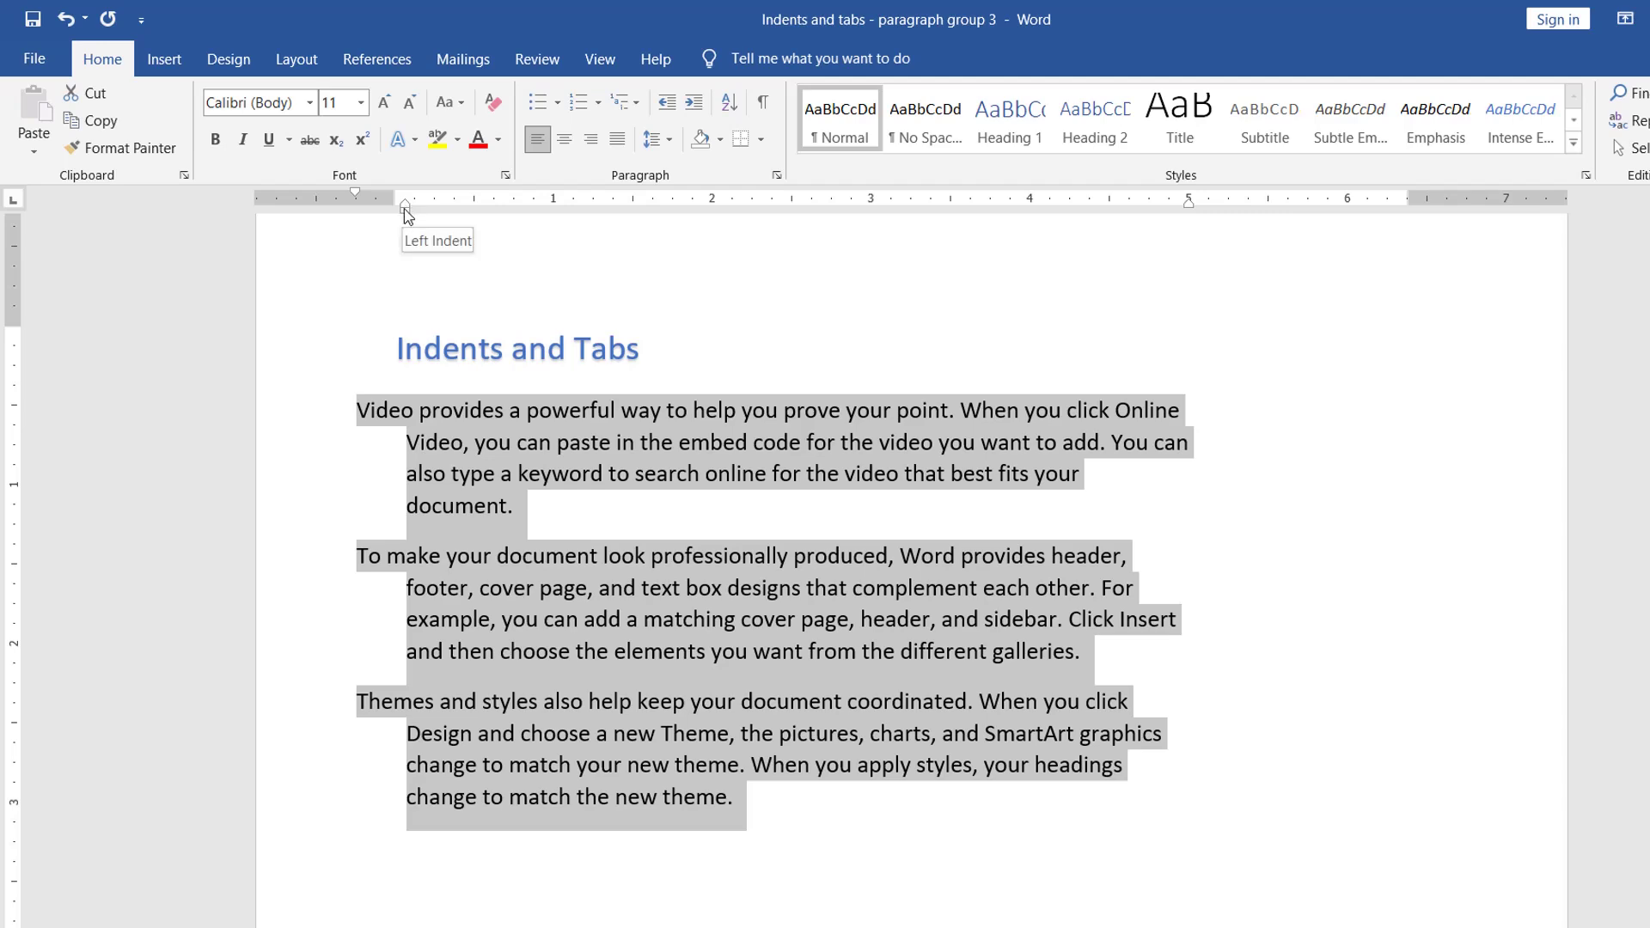
{"action": "left_click_drag", "start_coordinate": [407, 215], "coordinate": [445, 214]}
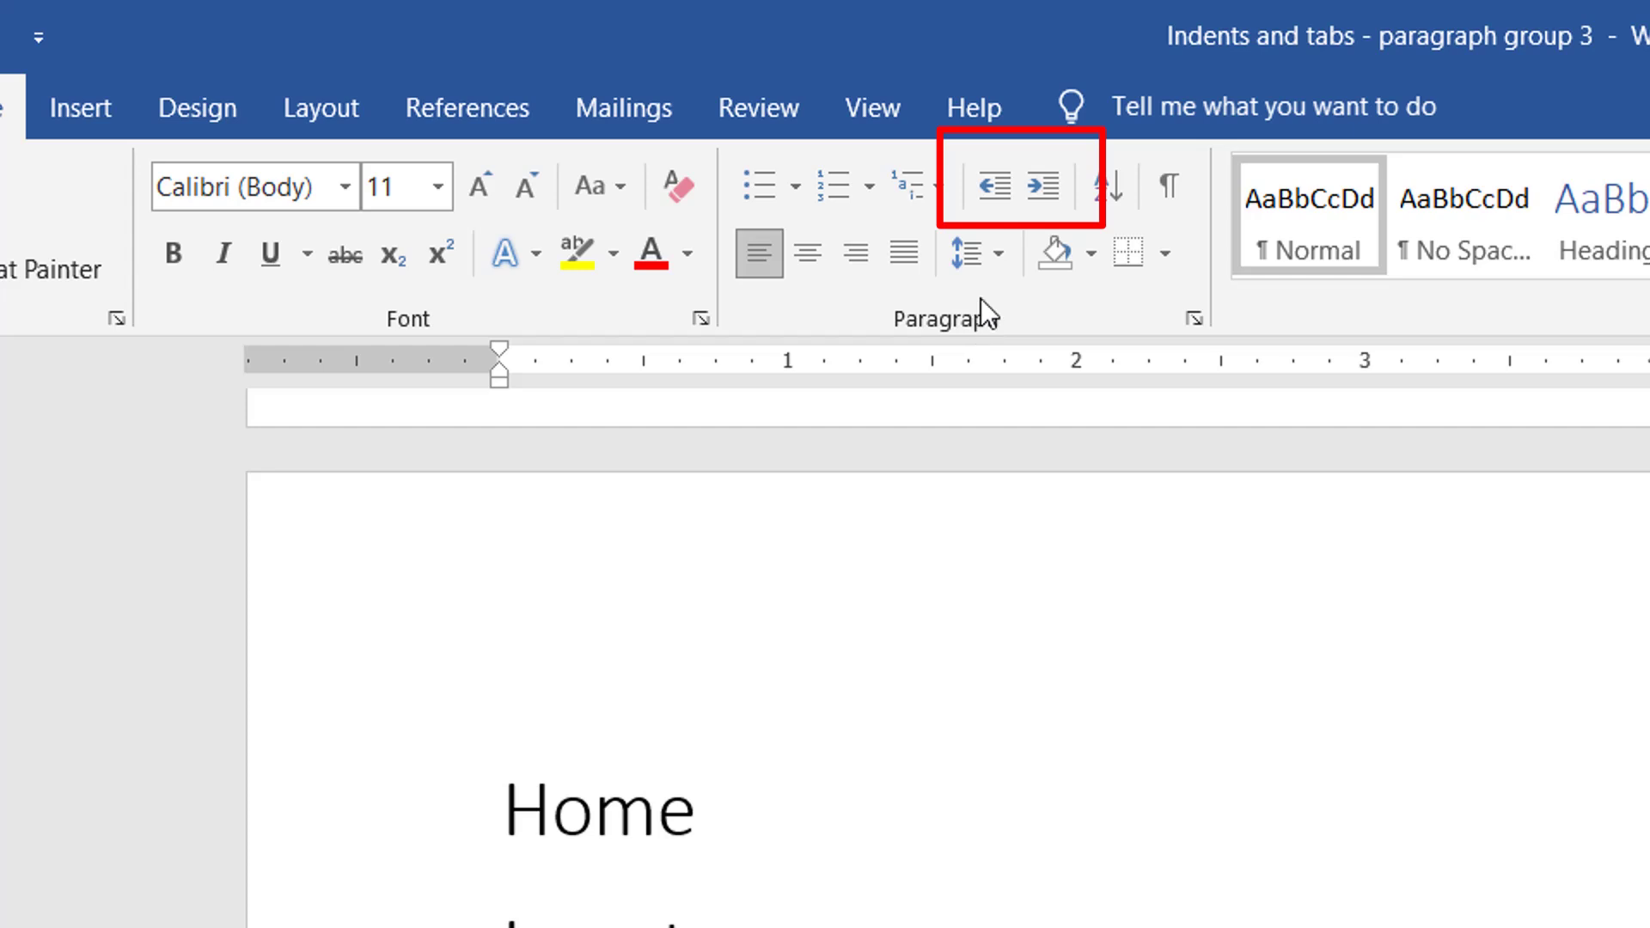
Step: Select the Home-to-References lines and increase their indent three steps
{"action": "key", "text": "Home"}
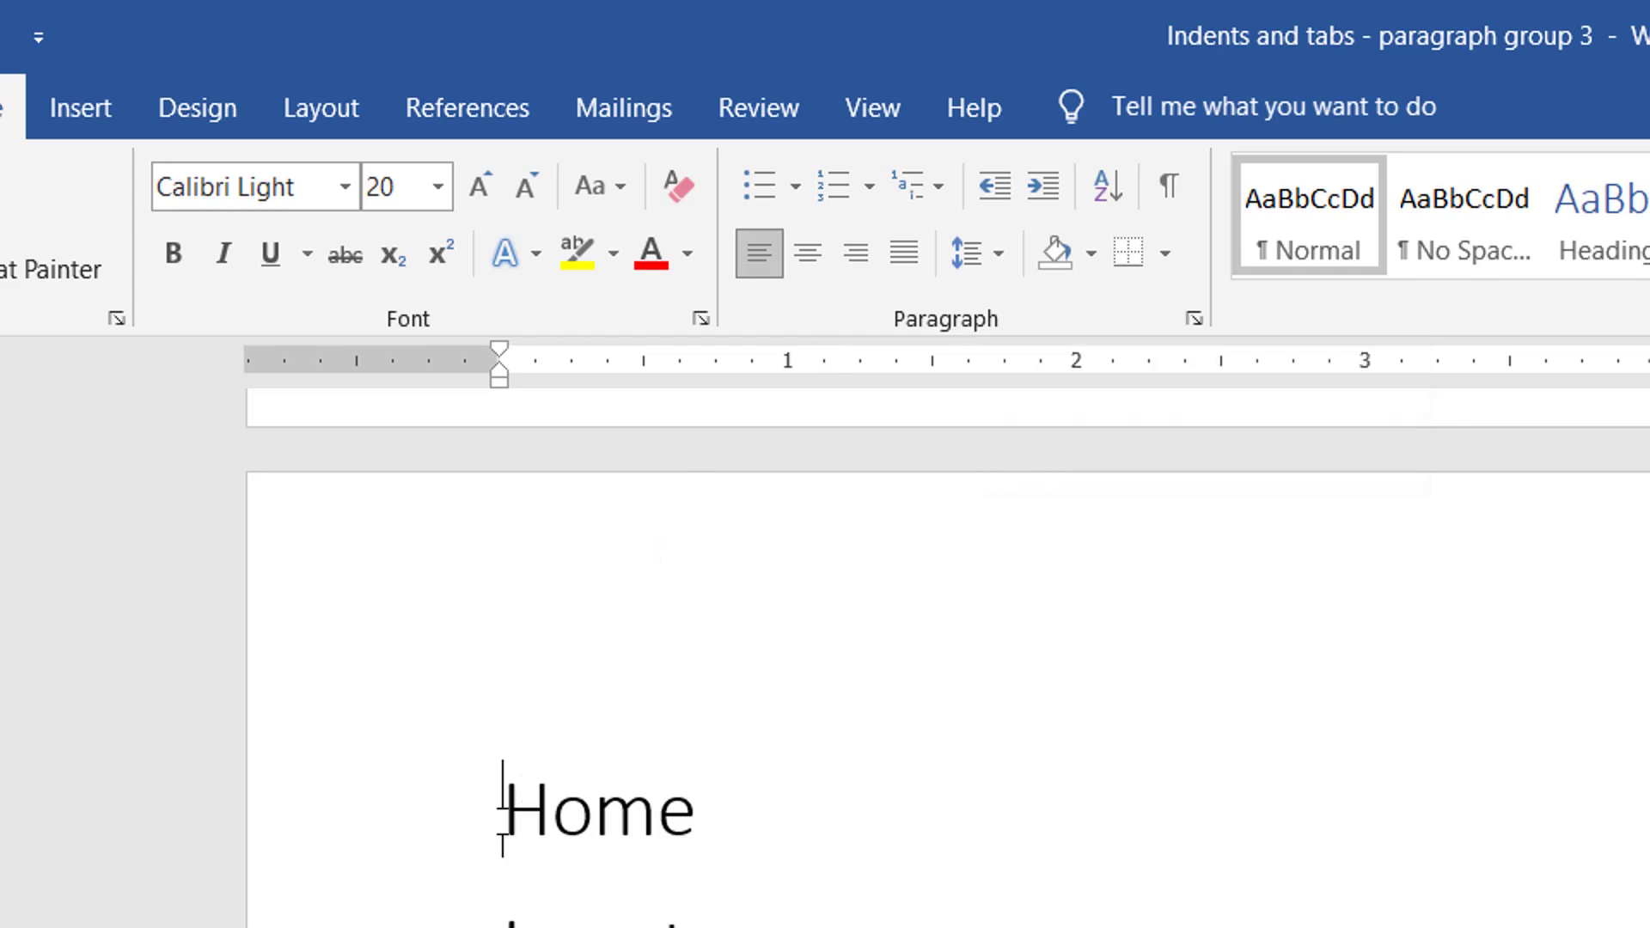
{"action": "left_click_drag", "start_coordinate": [454, 510], "coordinate": [744, 859]}
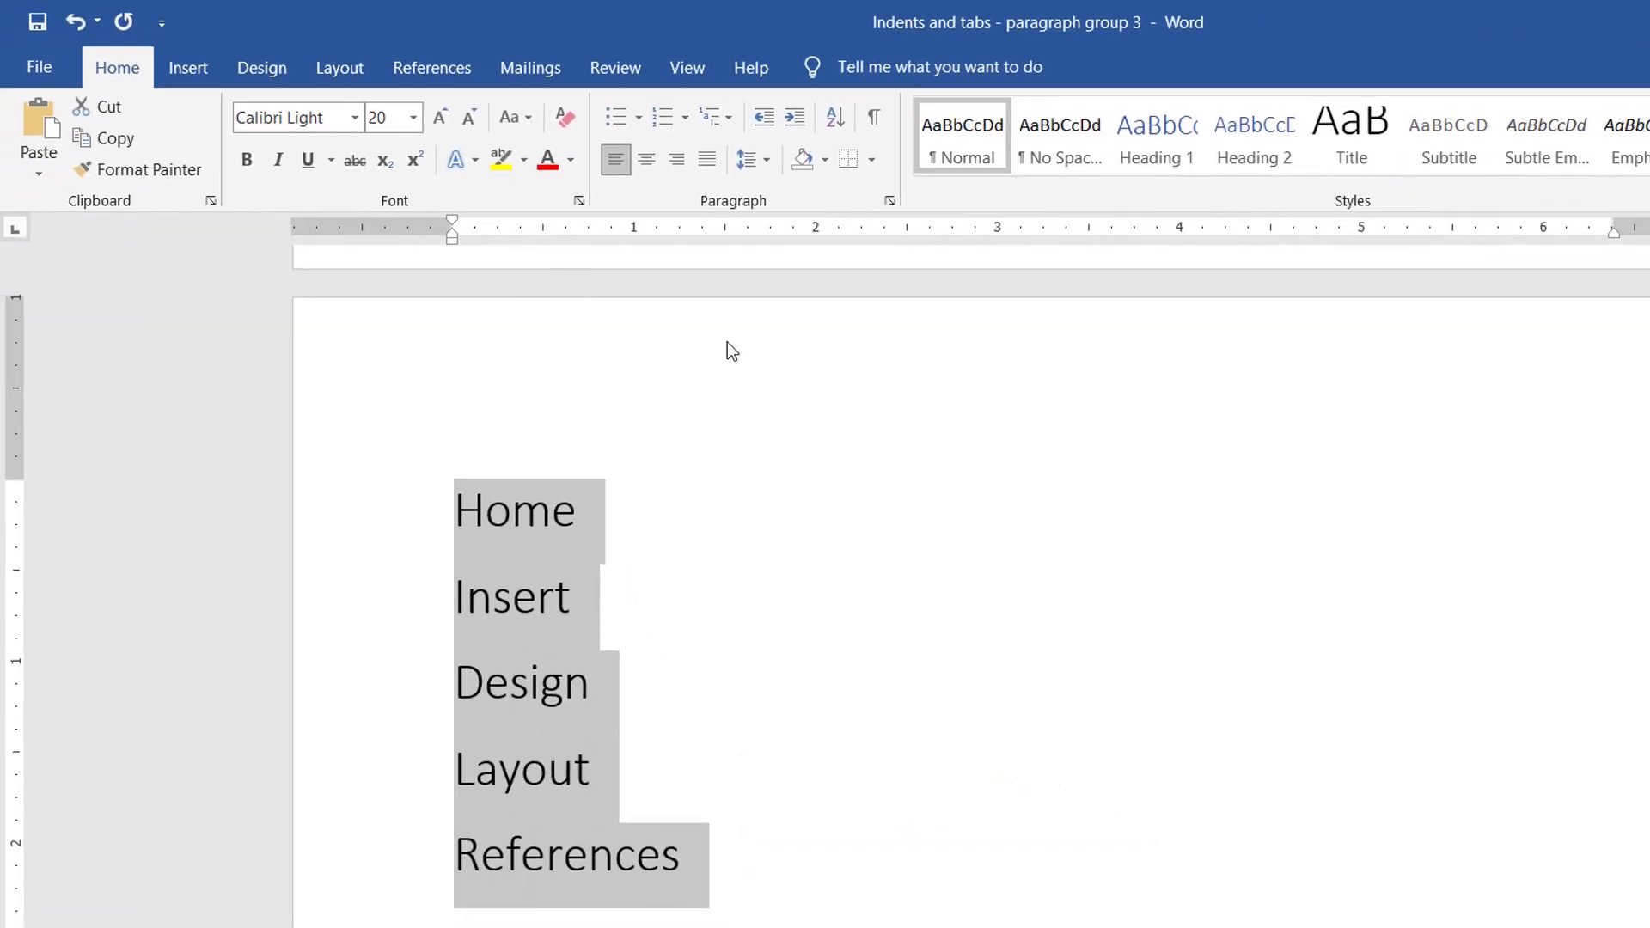
{"action": "left_click", "coordinate": [791, 118]}
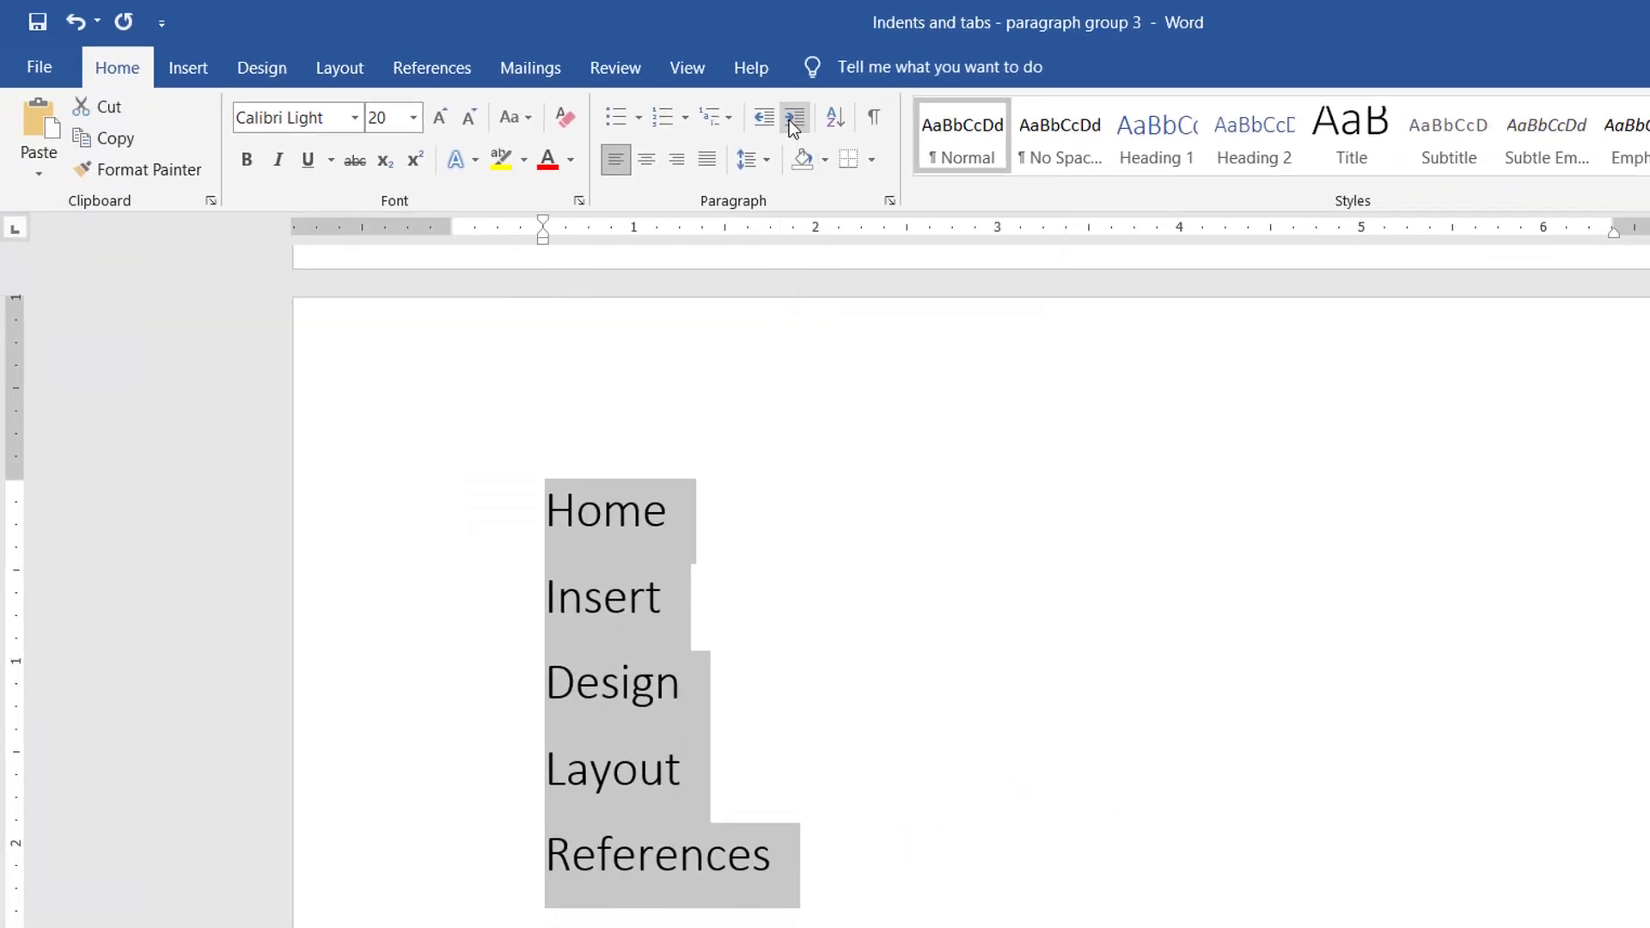
{"action": "left_click", "coordinate": [792, 123]}
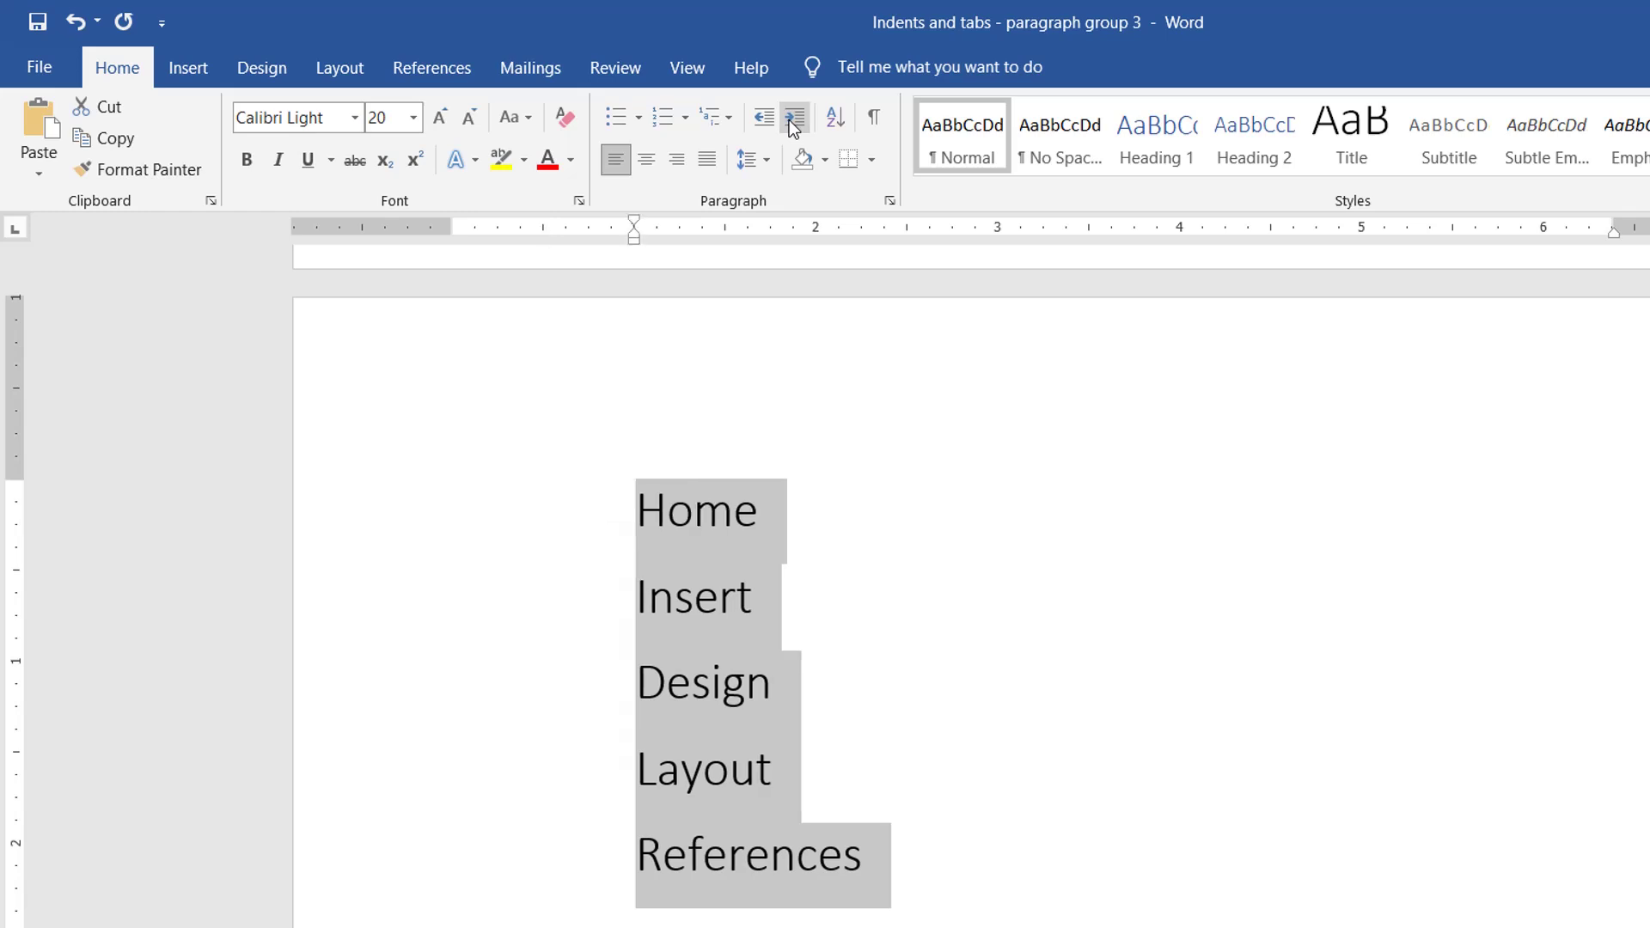
{"action": "left_click", "coordinate": [791, 123]}
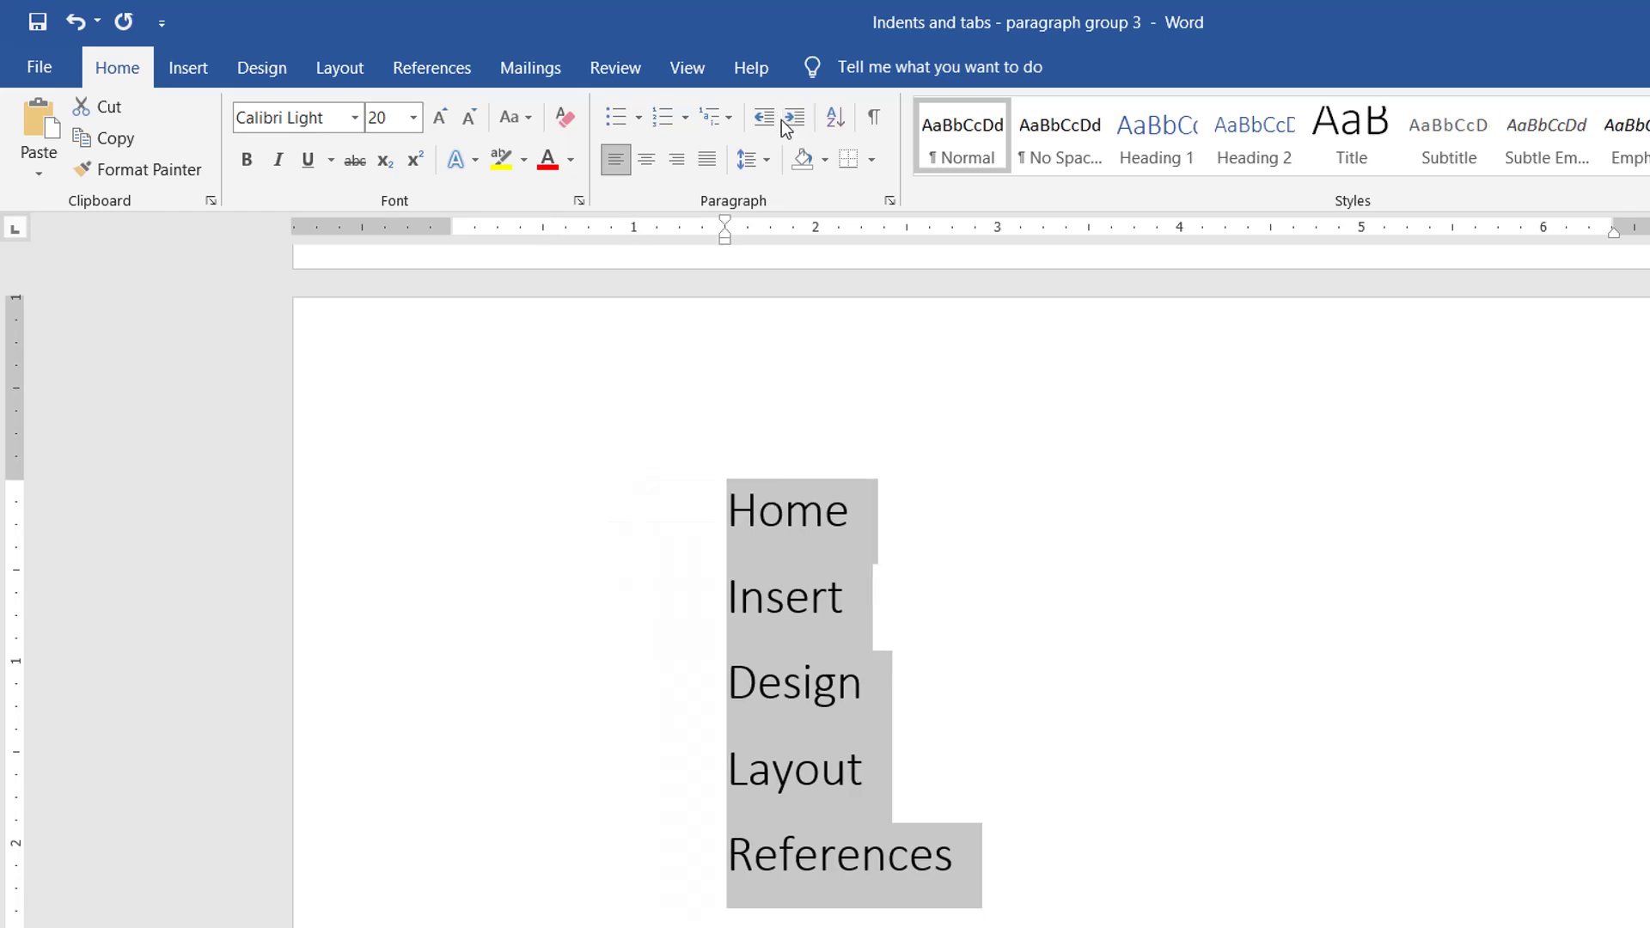
Step: Decrease the list's indent three times to return it to the left margin
{"action": "left_click", "coordinate": [768, 117]}
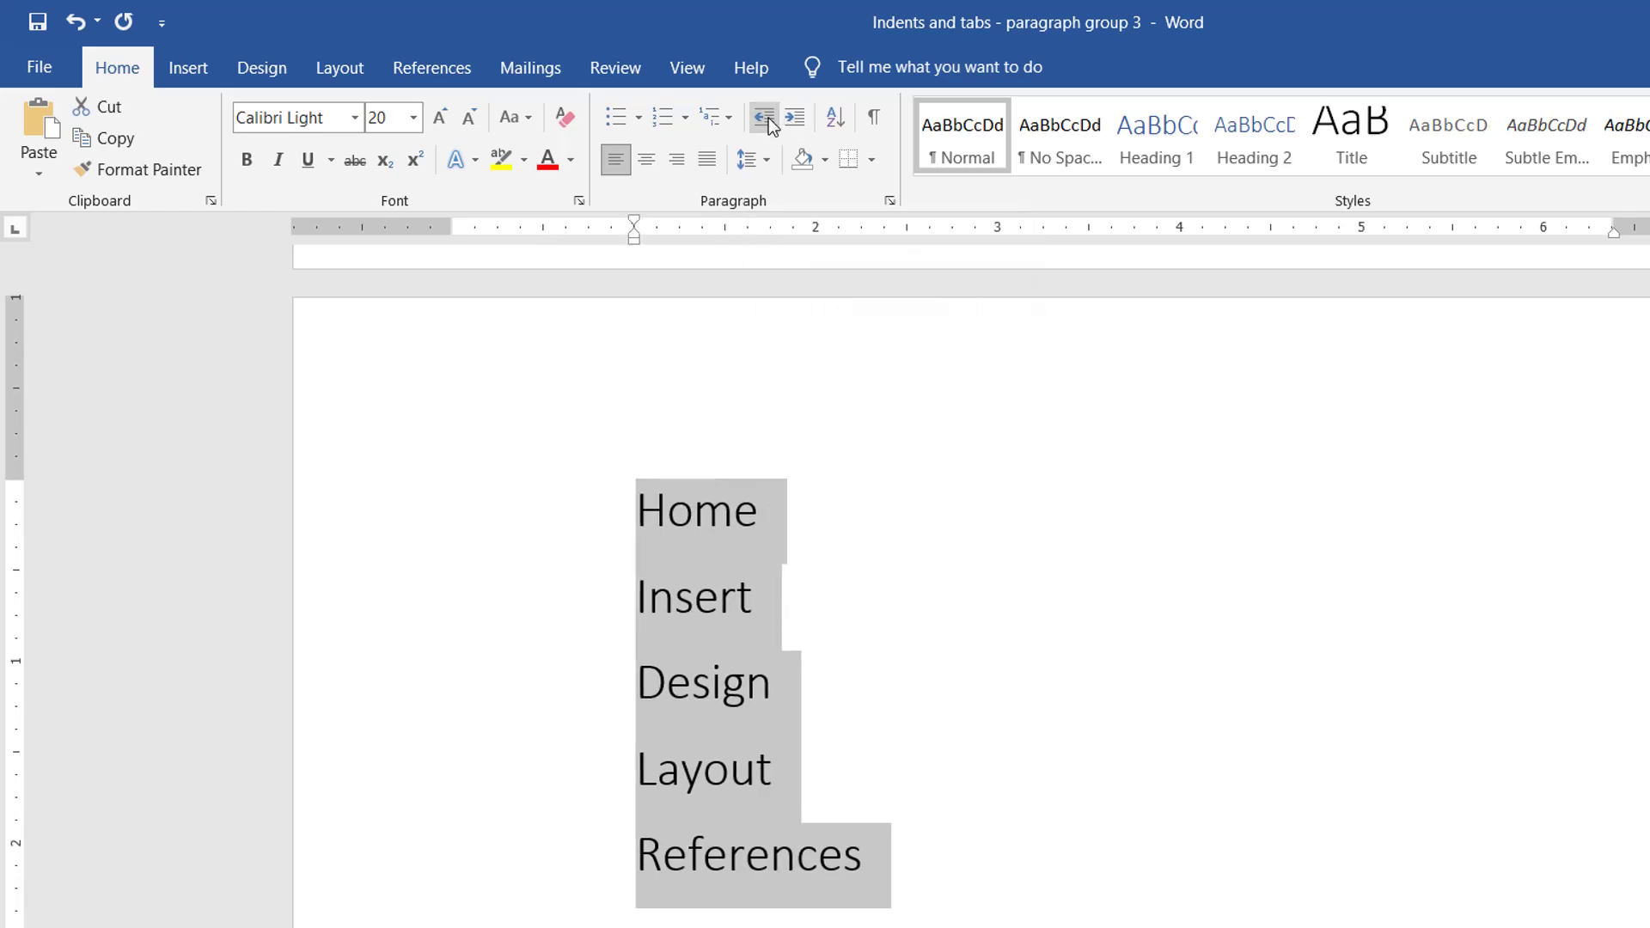
{"action": "left_click", "coordinate": [768, 117]}
{"action": "left_click", "coordinate": [769, 120]}
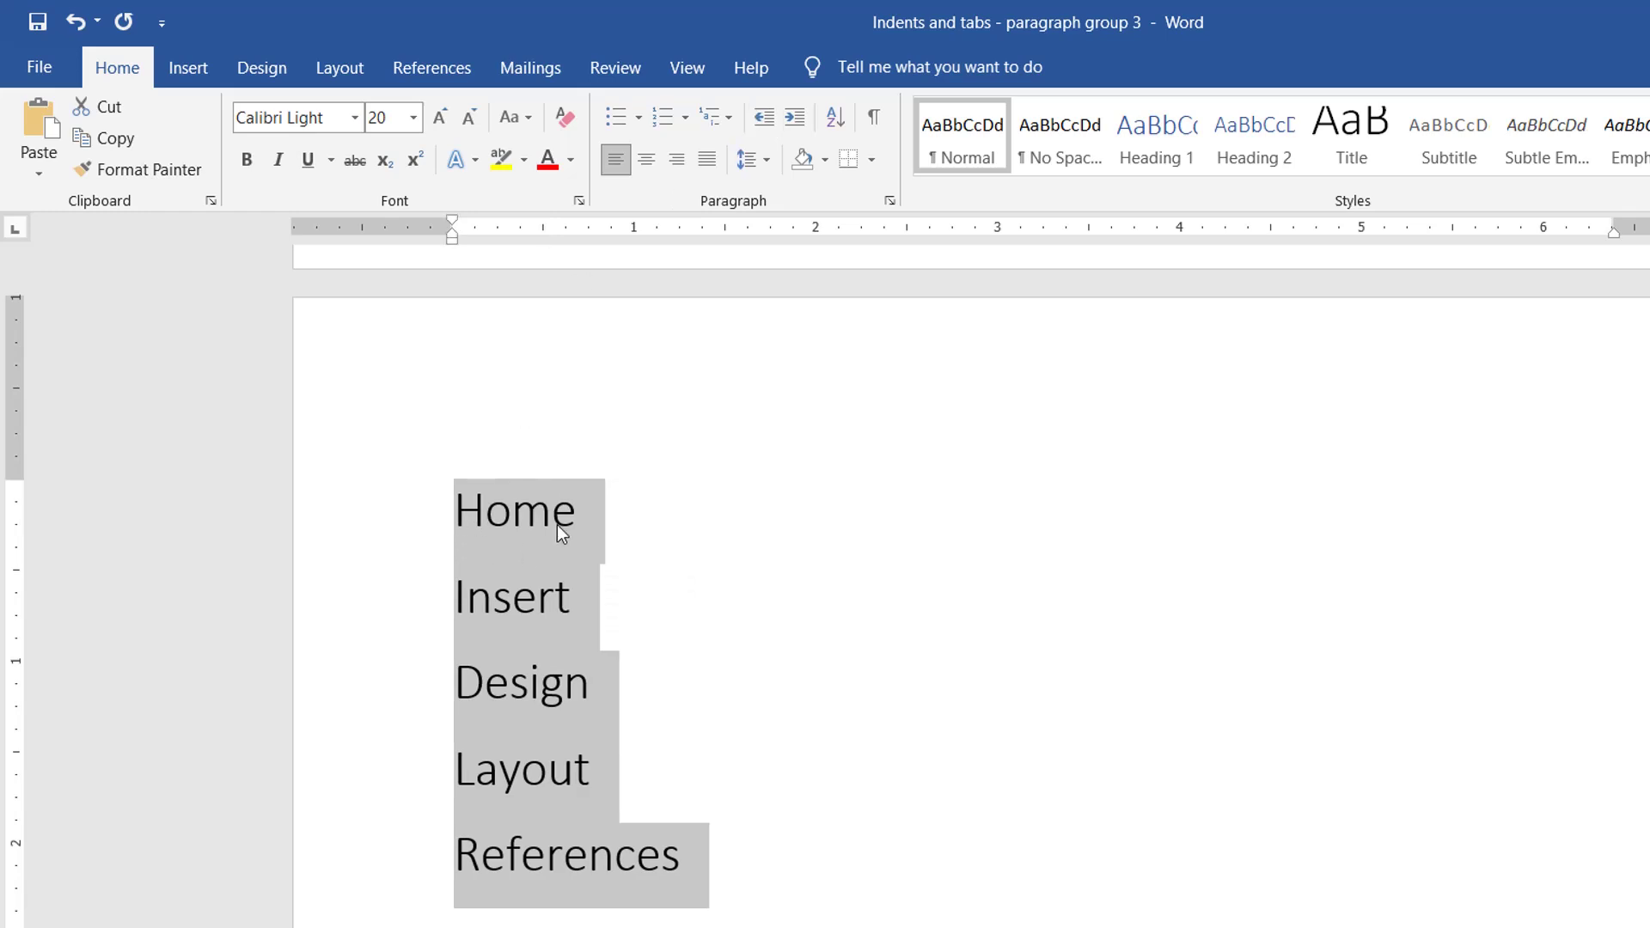
{"action": "left_click", "coordinate": [592, 509]}
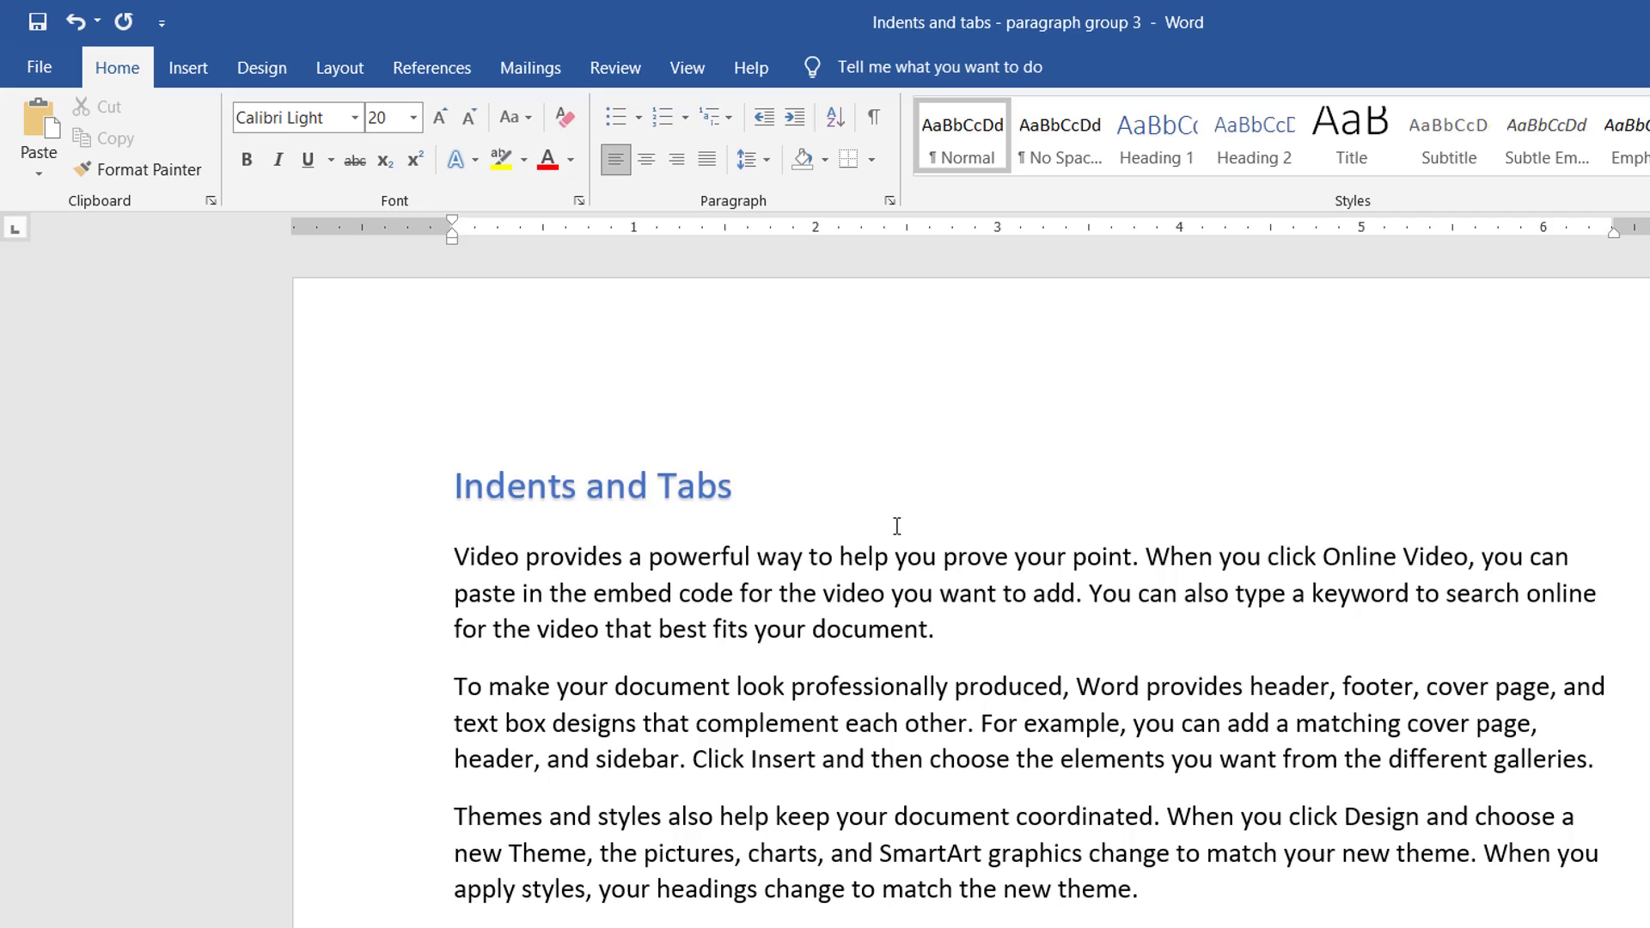
Step: Indent the first line of the first paragraph with Tab, undoing and then reapplying it
{"action": "left_click", "coordinate": [455, 549]}
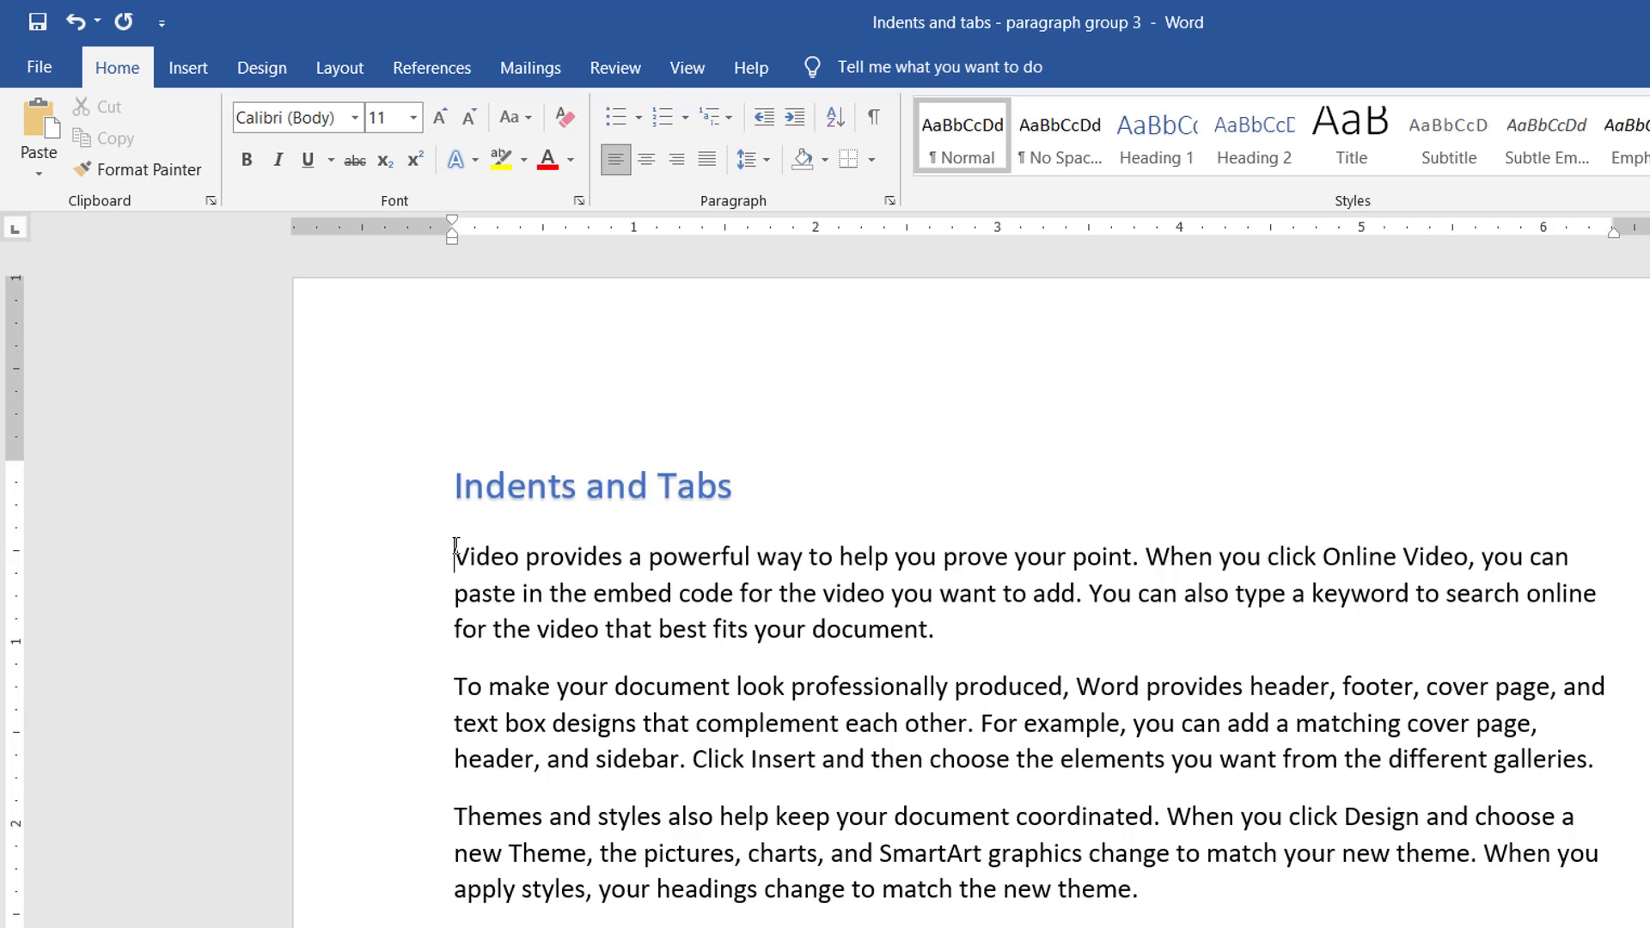
{"action": "key", "text": "Tab"}
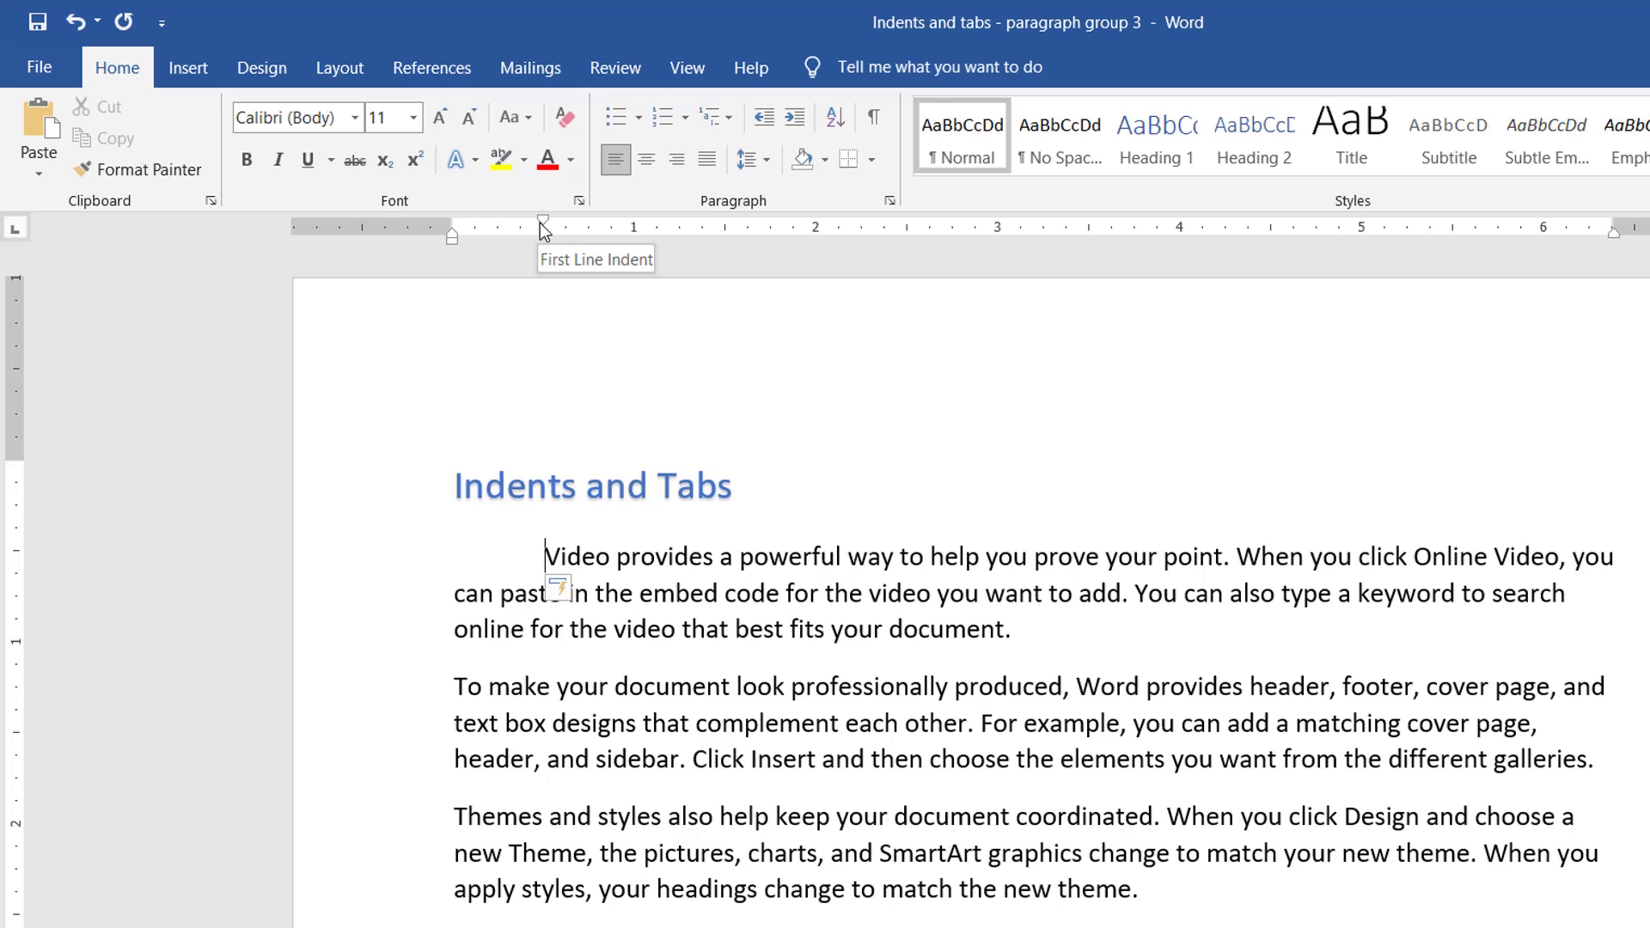
{"action": "key", "text": "ctrl+z"}
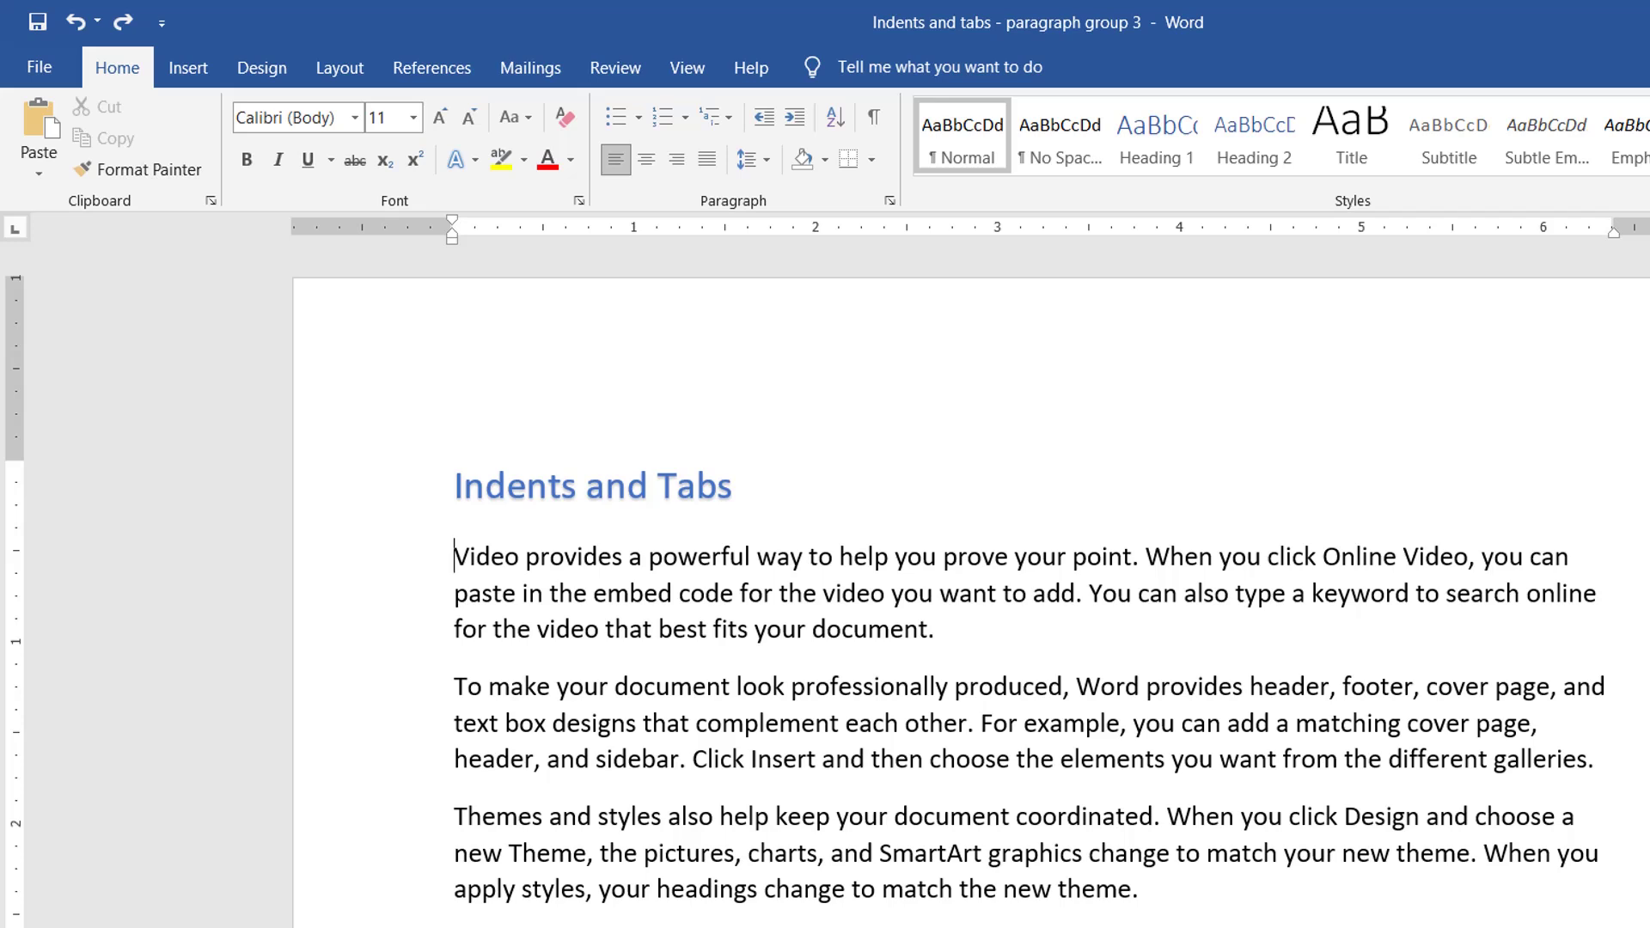
{"action": "key", "text": "Tab"}
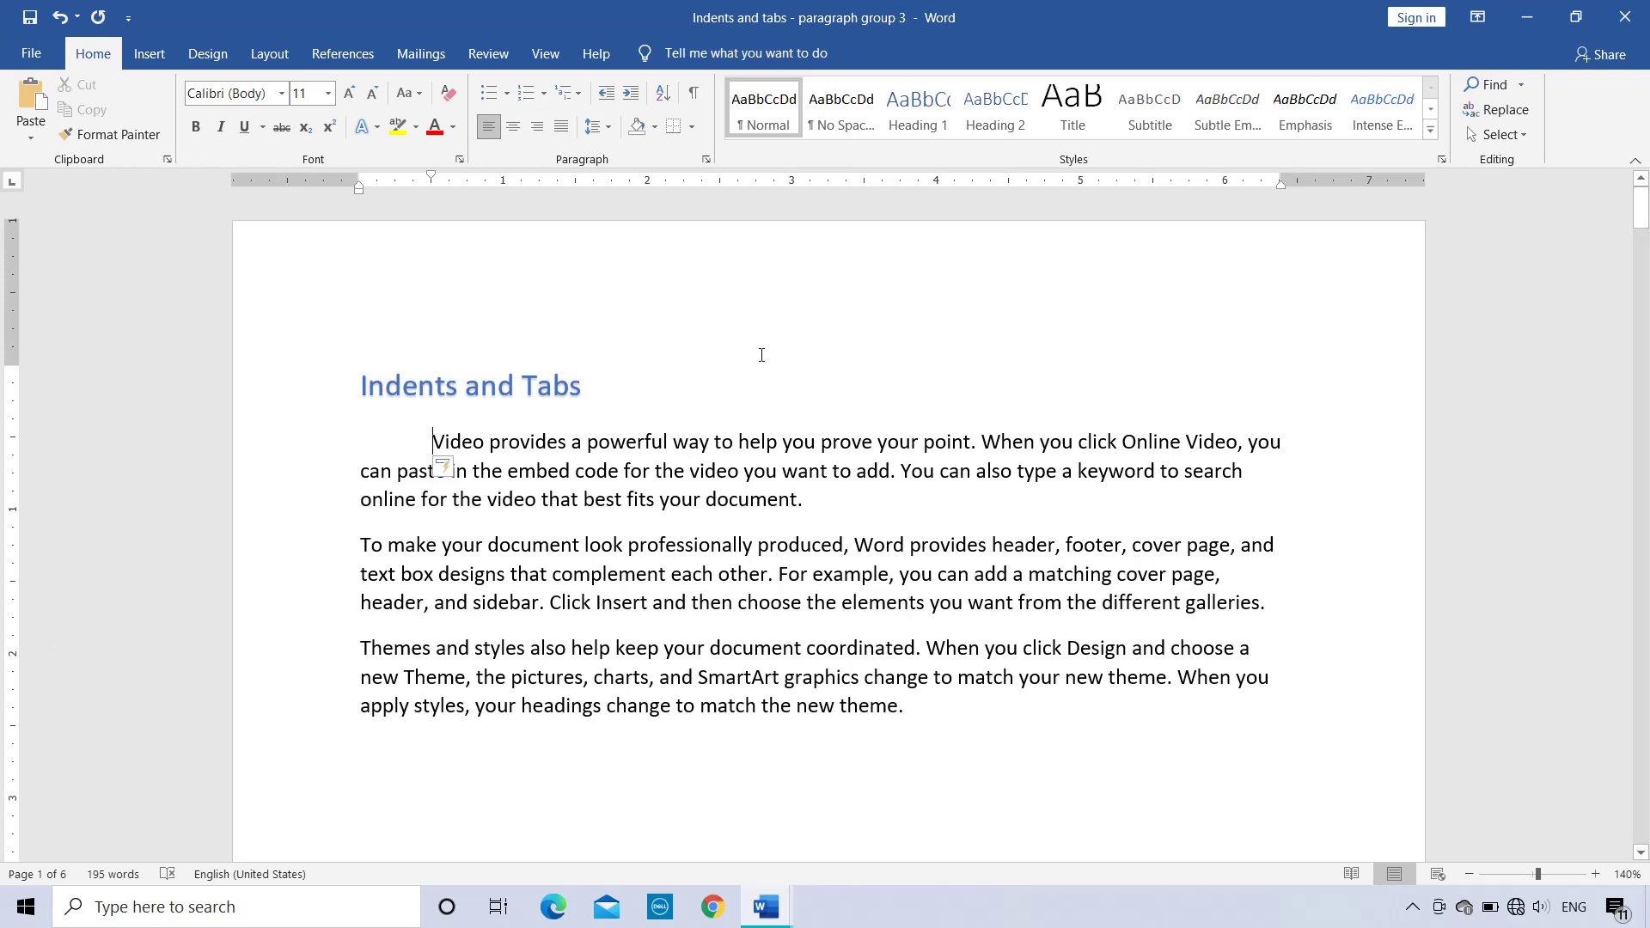
{"action": "scroll", "coordinate": [1182, 280], "scroll_direction": "down", "scroll_amount": 5}
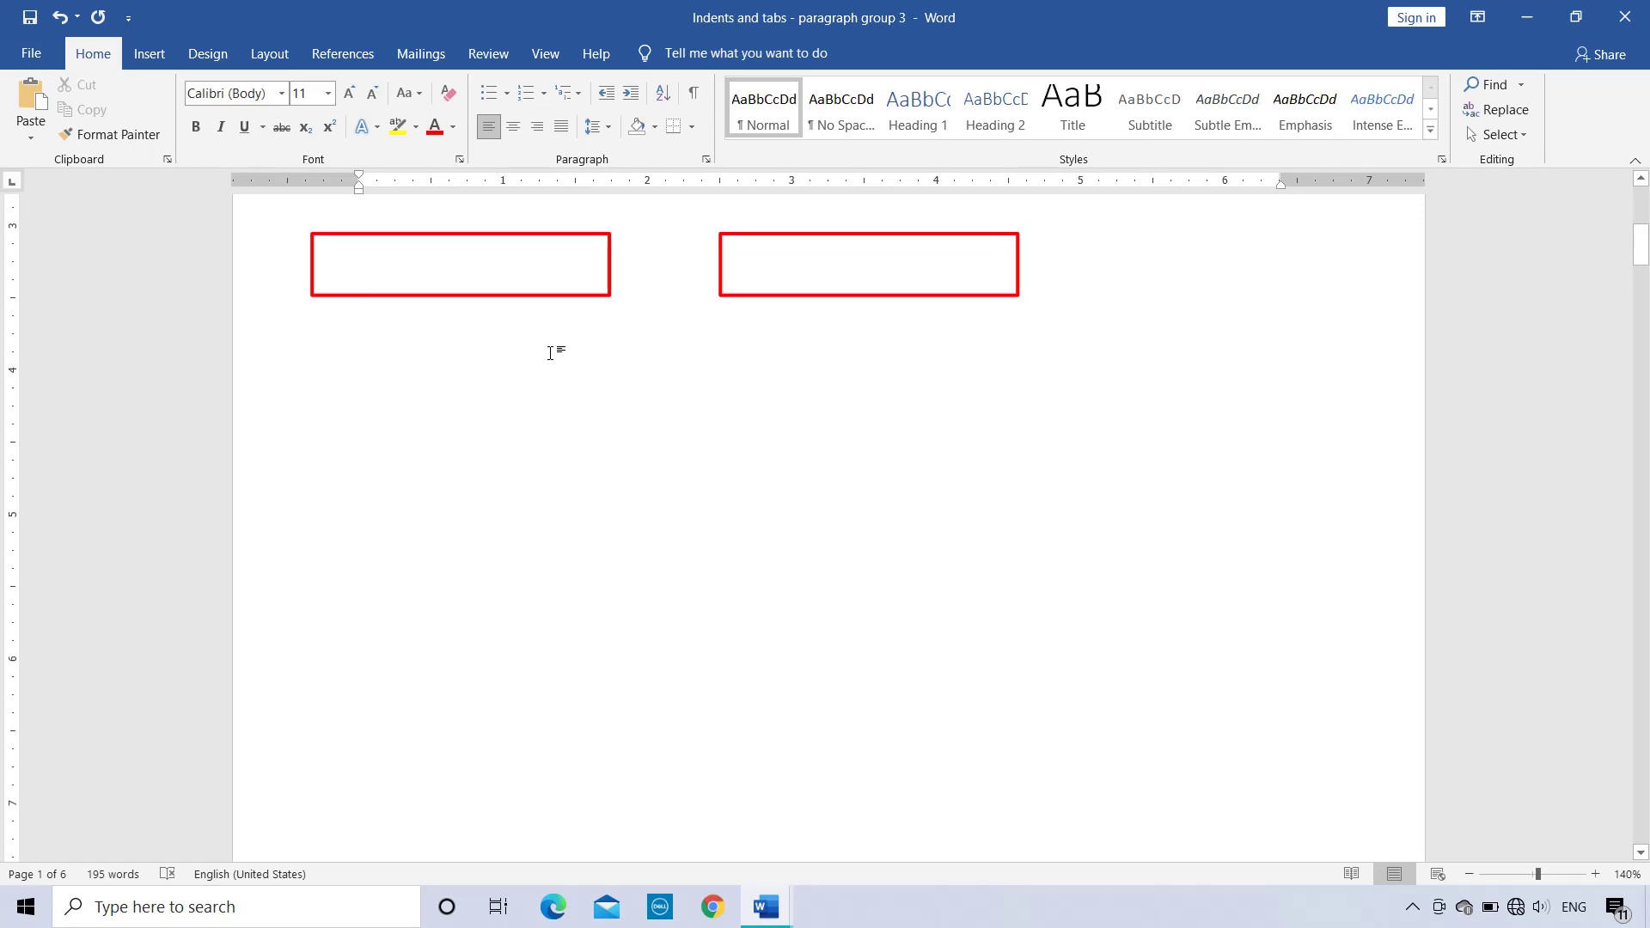
Step: Type 'Product' and 'Price' on one line, separated by a long run of spaces
{"action": "type", "text": "Pro"}
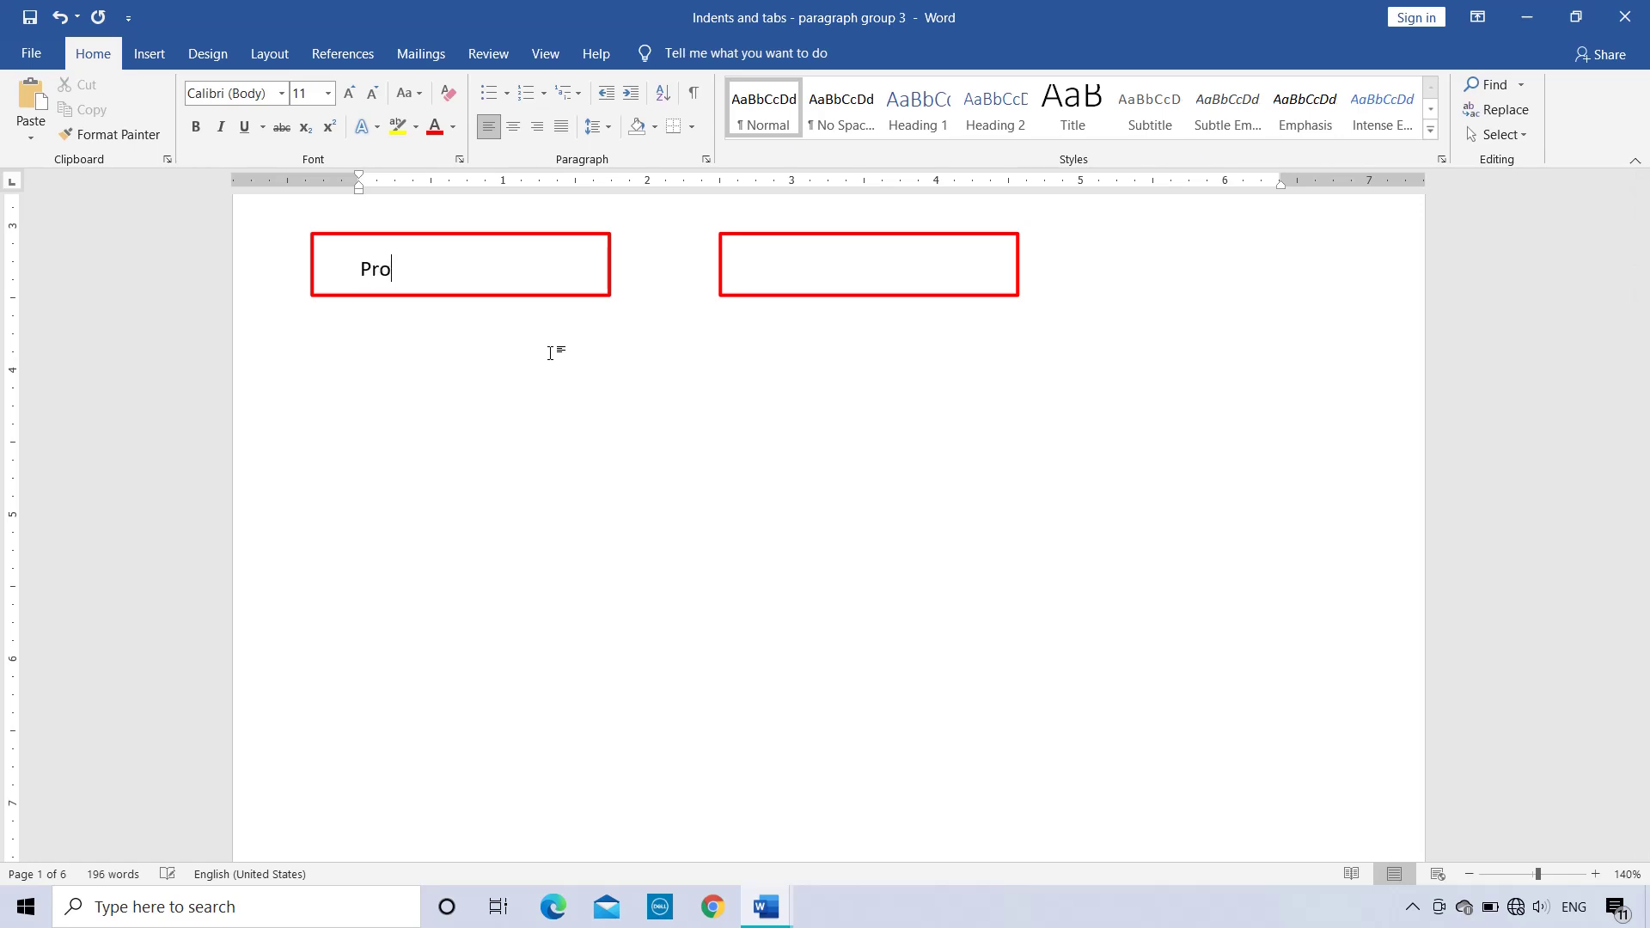
{"action": "type", "text": "duct"}
{"action": "type", "text": "                               P"}
{"action": "type", "text": "rice"}
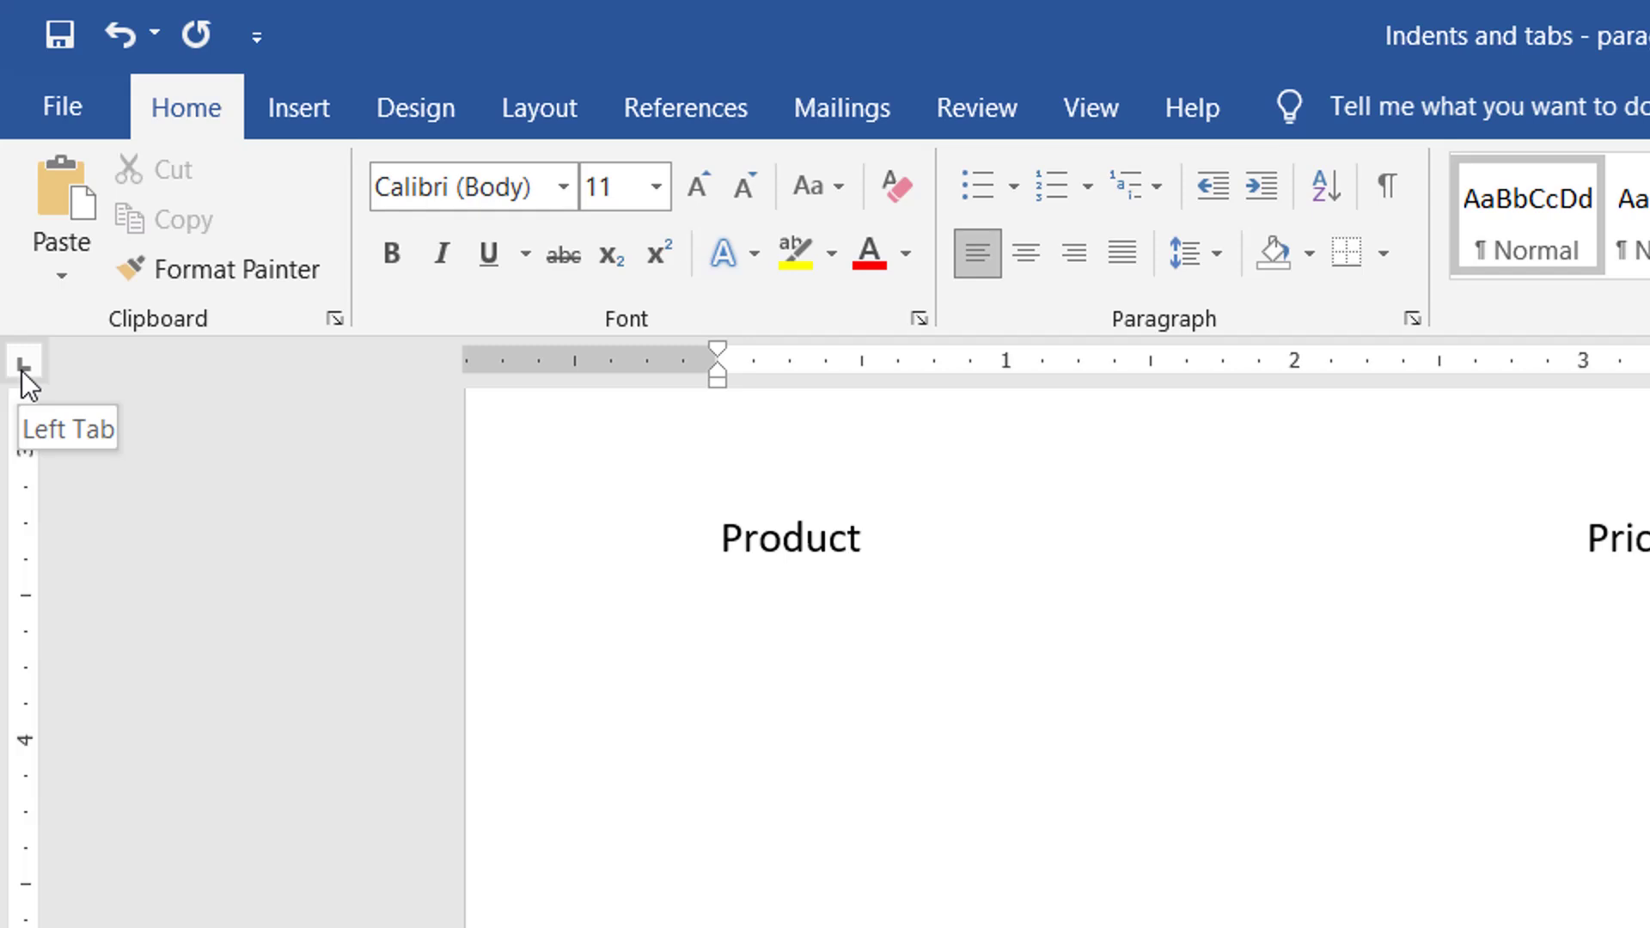
Step: Cycle the ruler's tab selector through Center, Right, Decimal, Bar, First Line Indent to Hanging Indent
{"action": "left_click", "coordinate": [23, 368]}
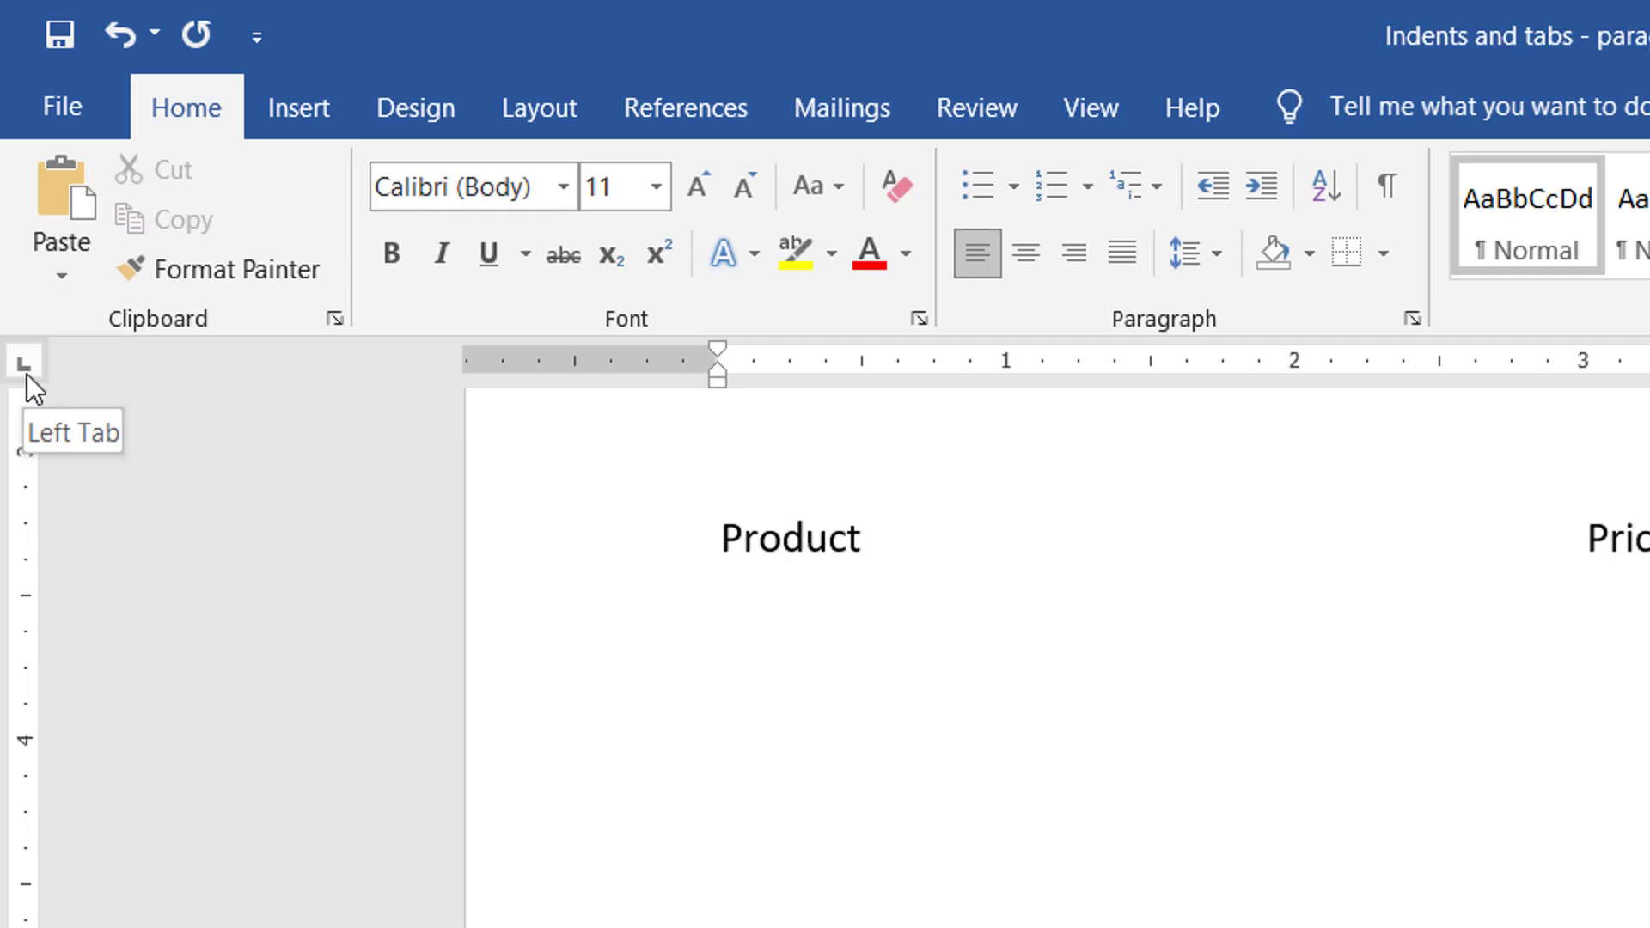
{"action": "left_click", "coordinate": [23, 366]}
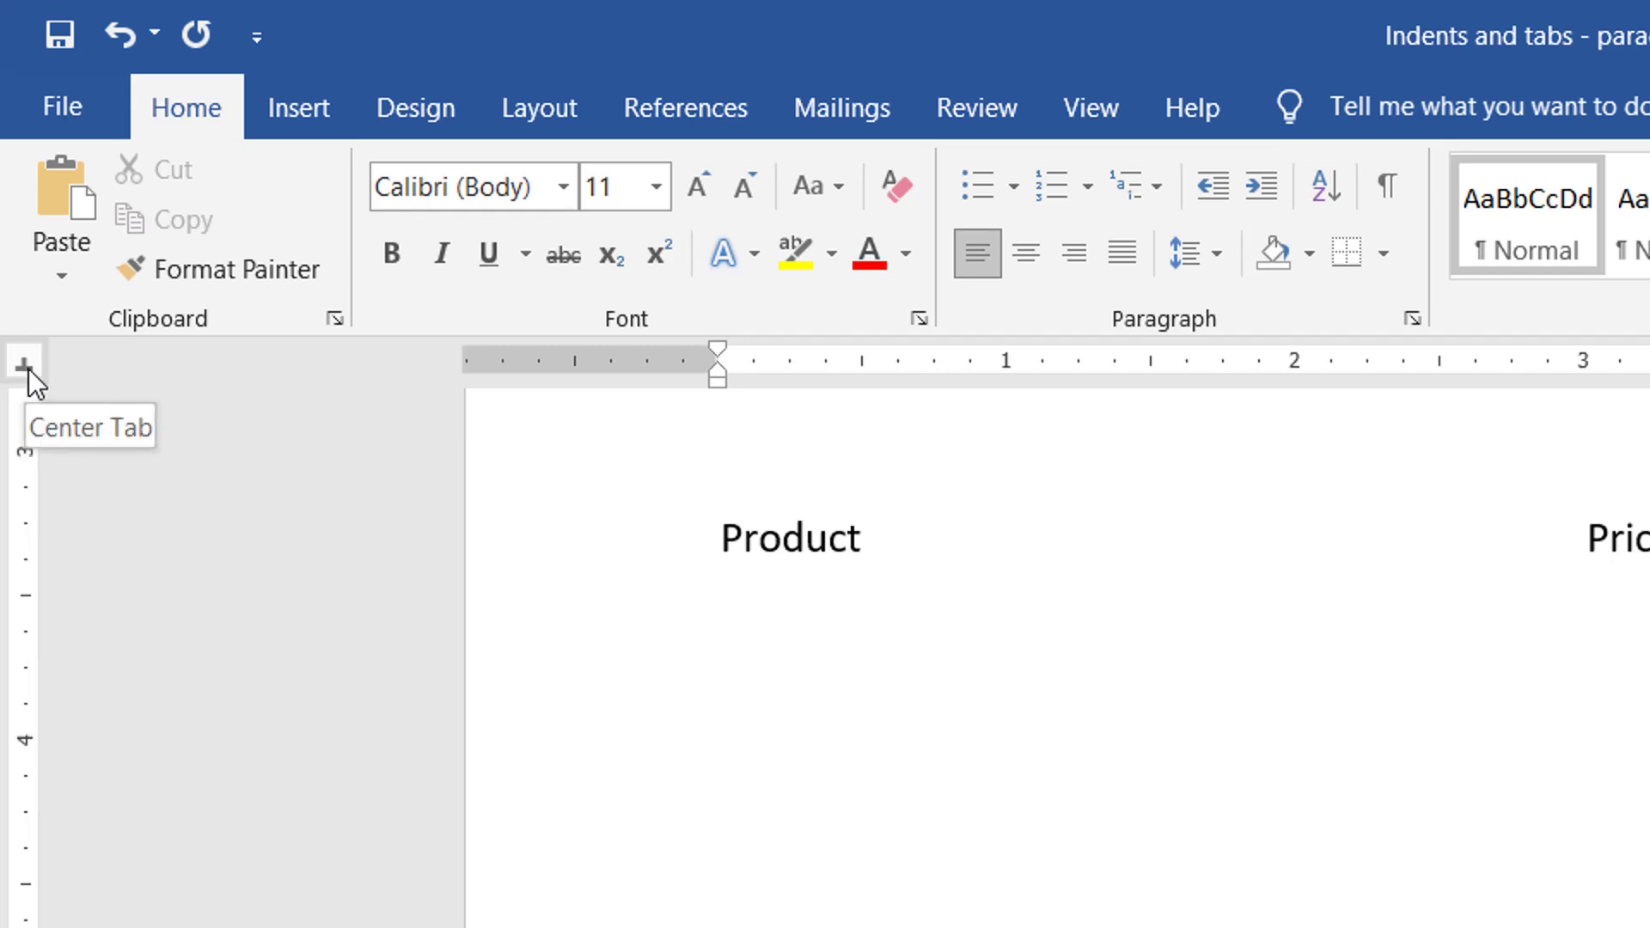
{"action": "left_click", "coordinate": [31, 369]}
{"action": "left_click", "coordinate": [23, 370]}
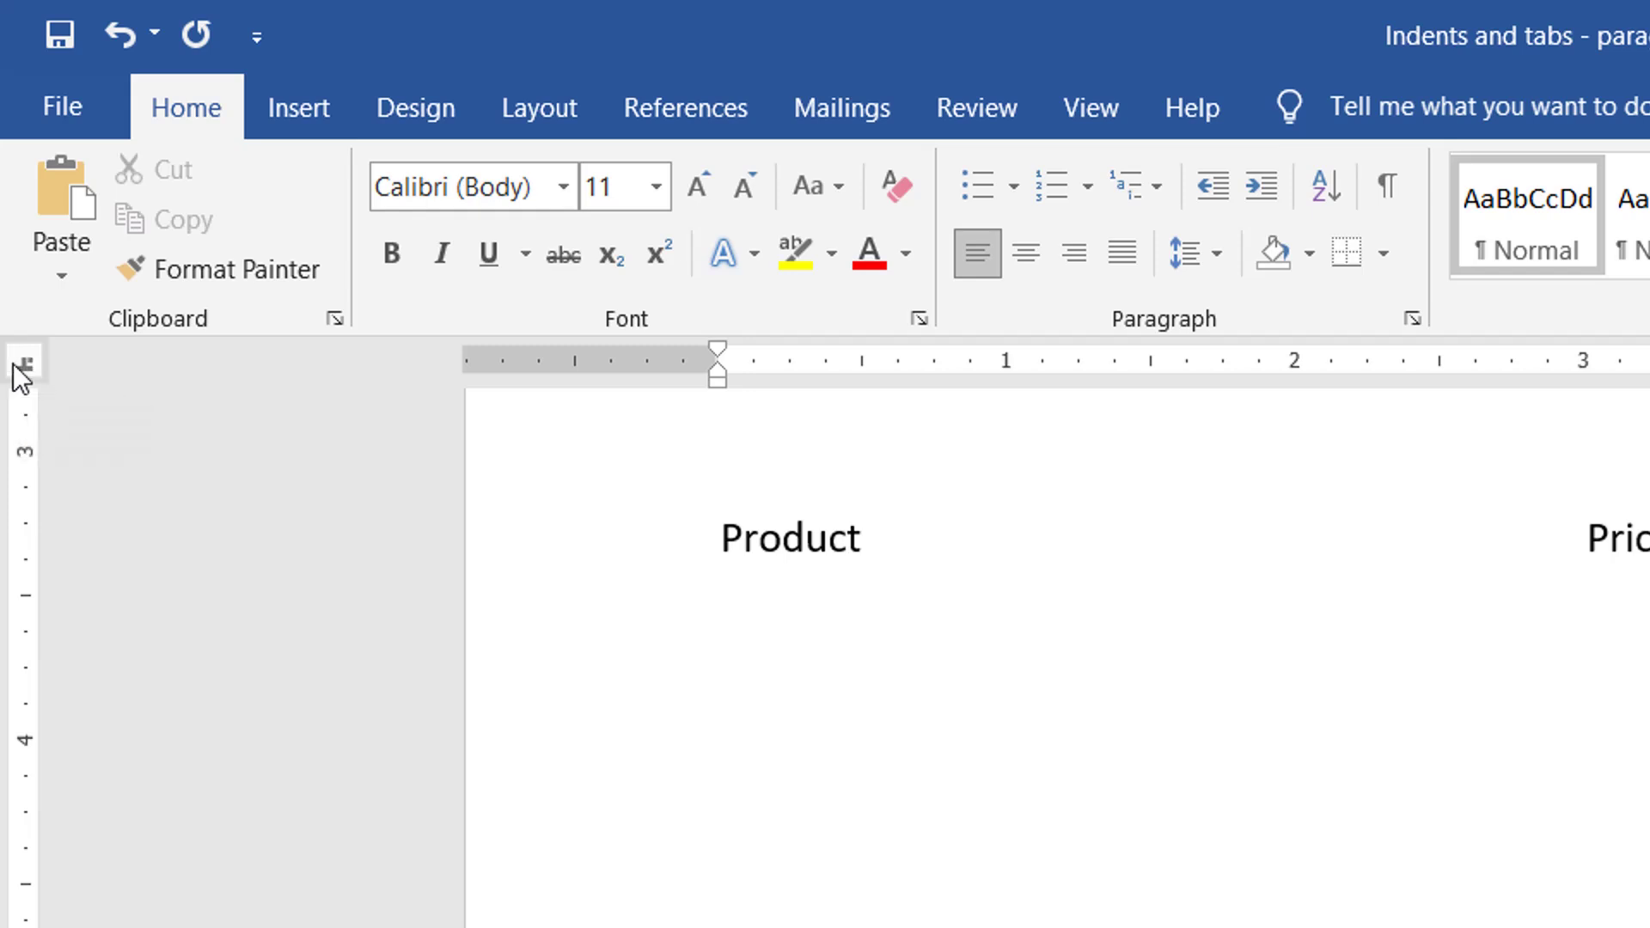
{"action": "left_click", "coordinate": [23, 363]}
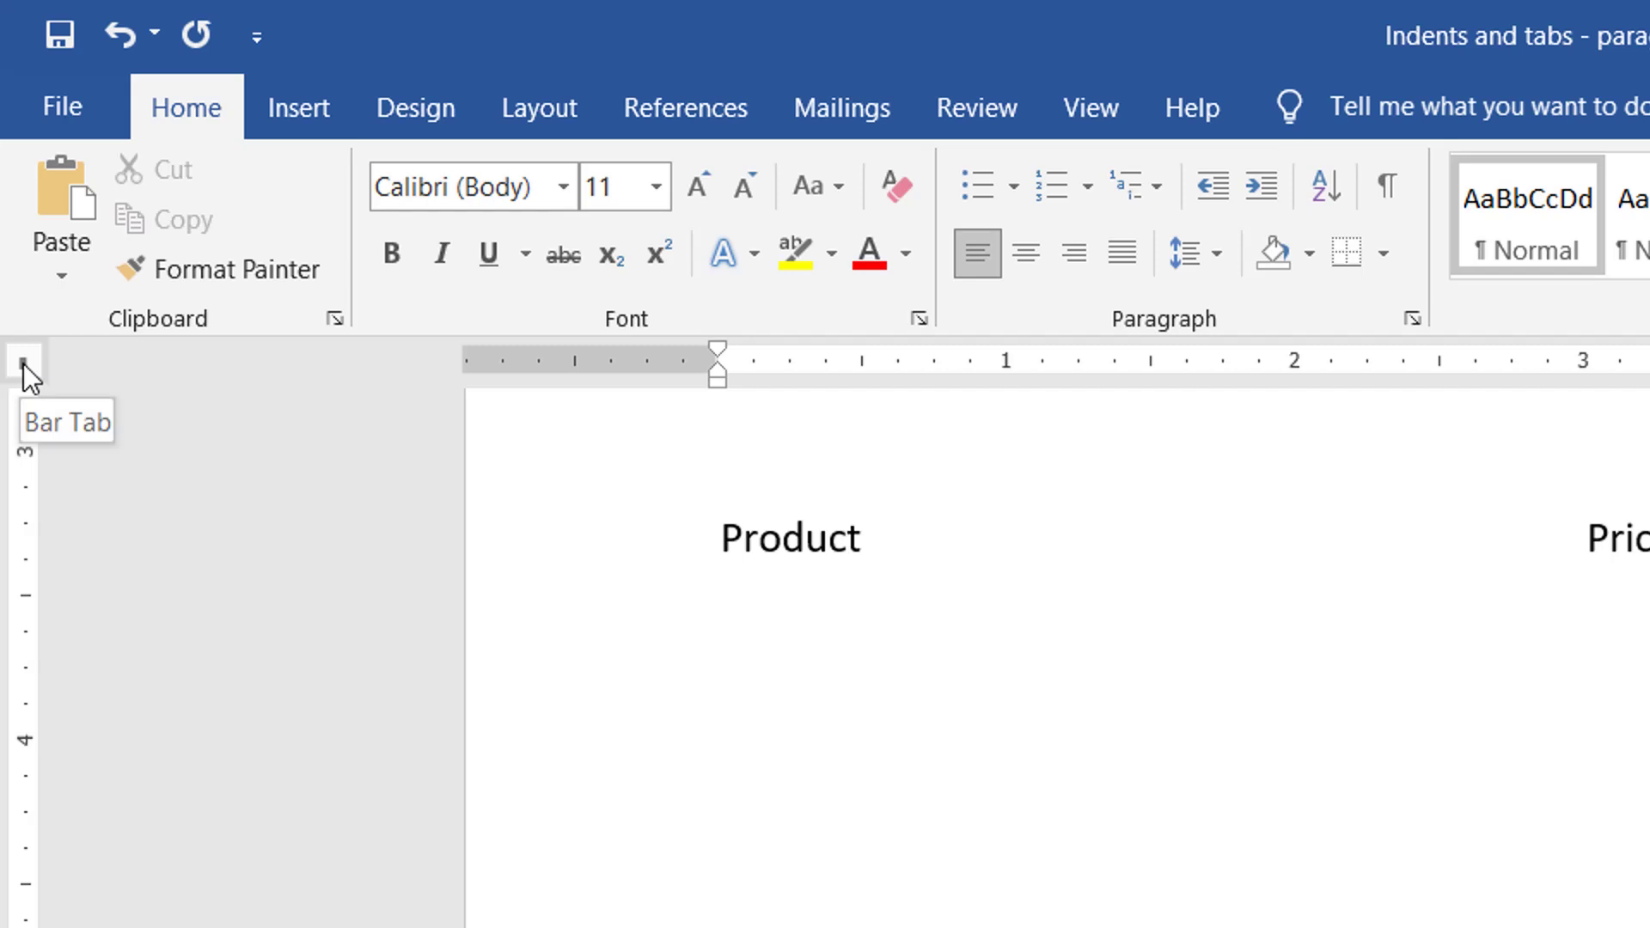
{"action": "left_click", "coordinate": [34, 375]}
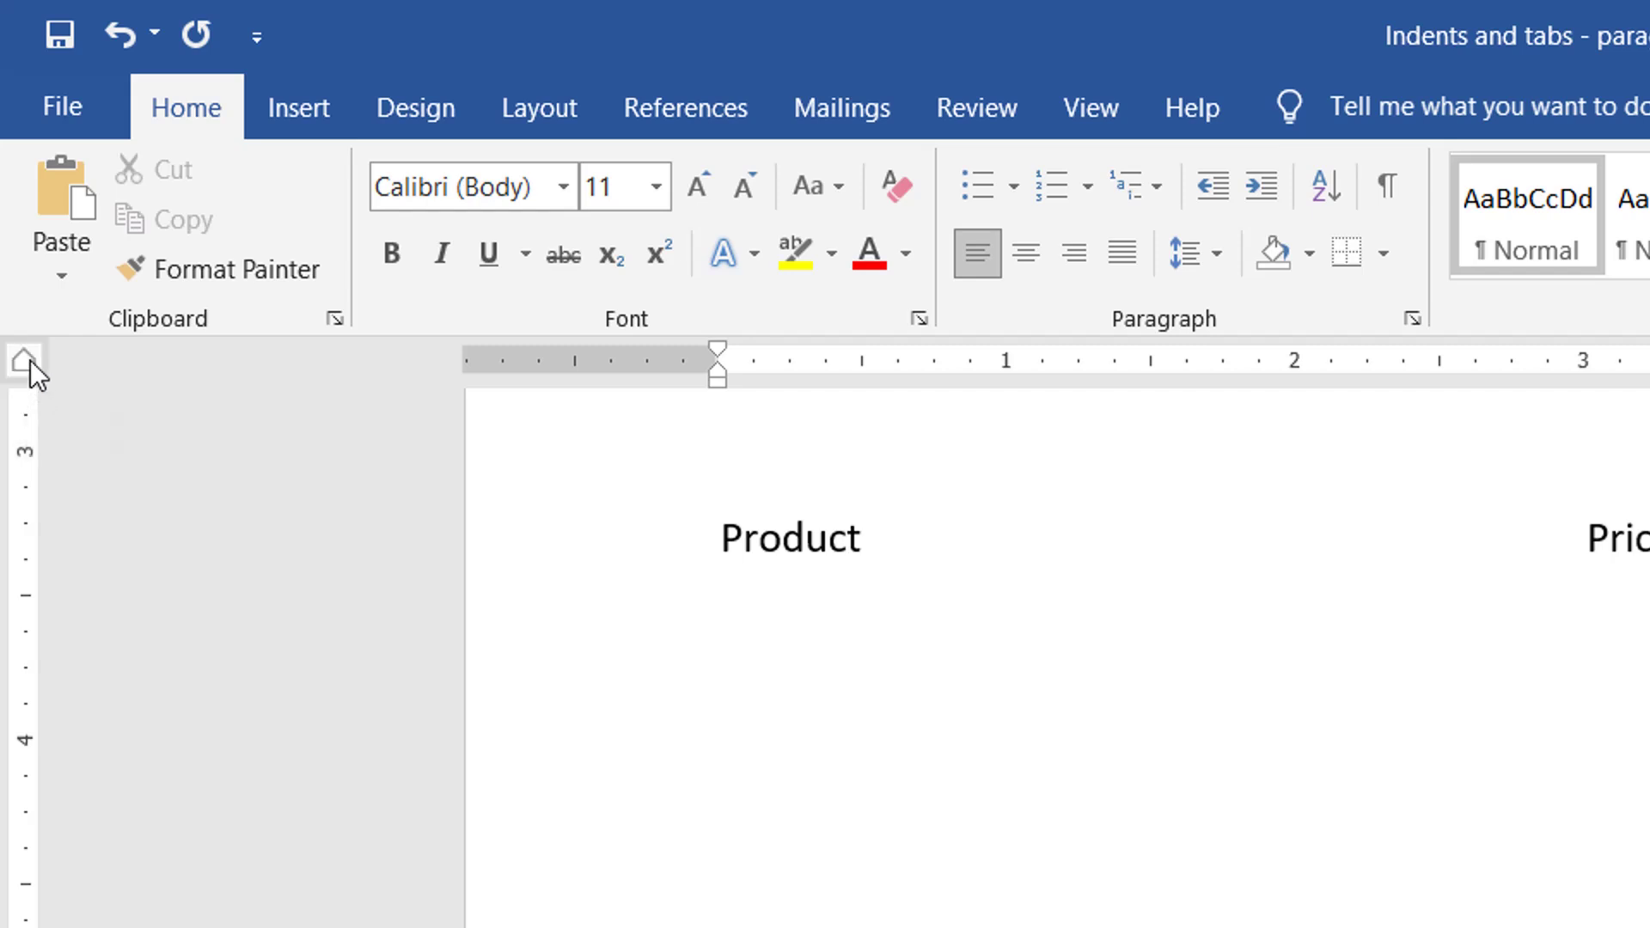
{"action": "left_click", "coordinate": [29, 365]}
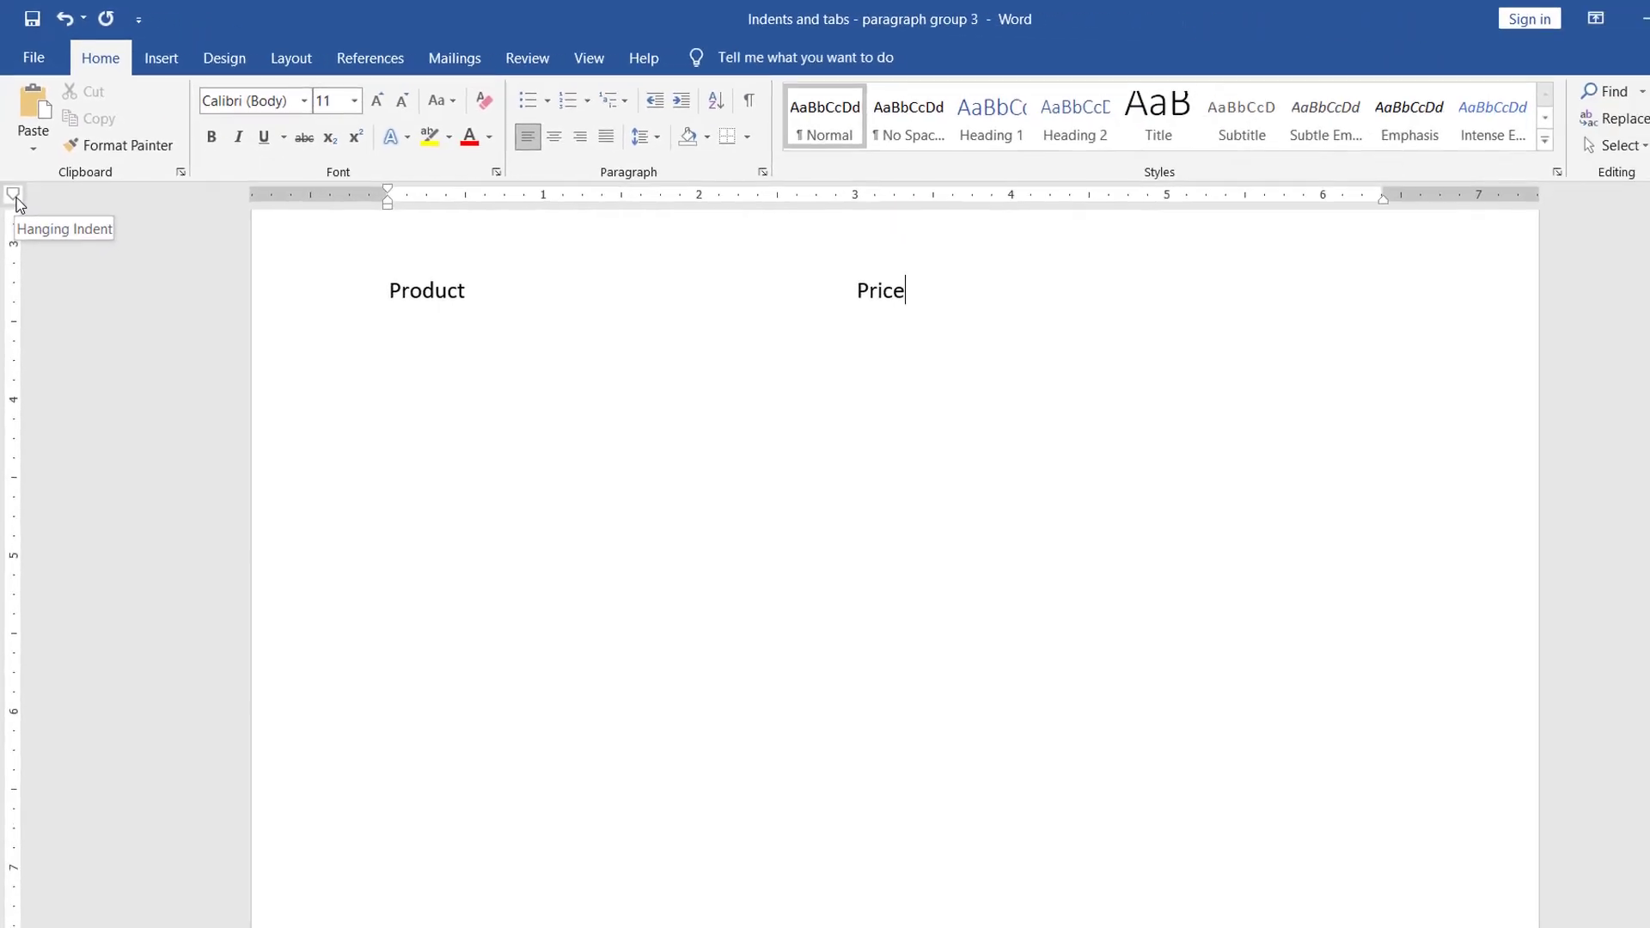
Step: Insert a page break and type 'Item Name' in bold at the top of the new page
{"action": "key", "text": "ctrl+Return"}
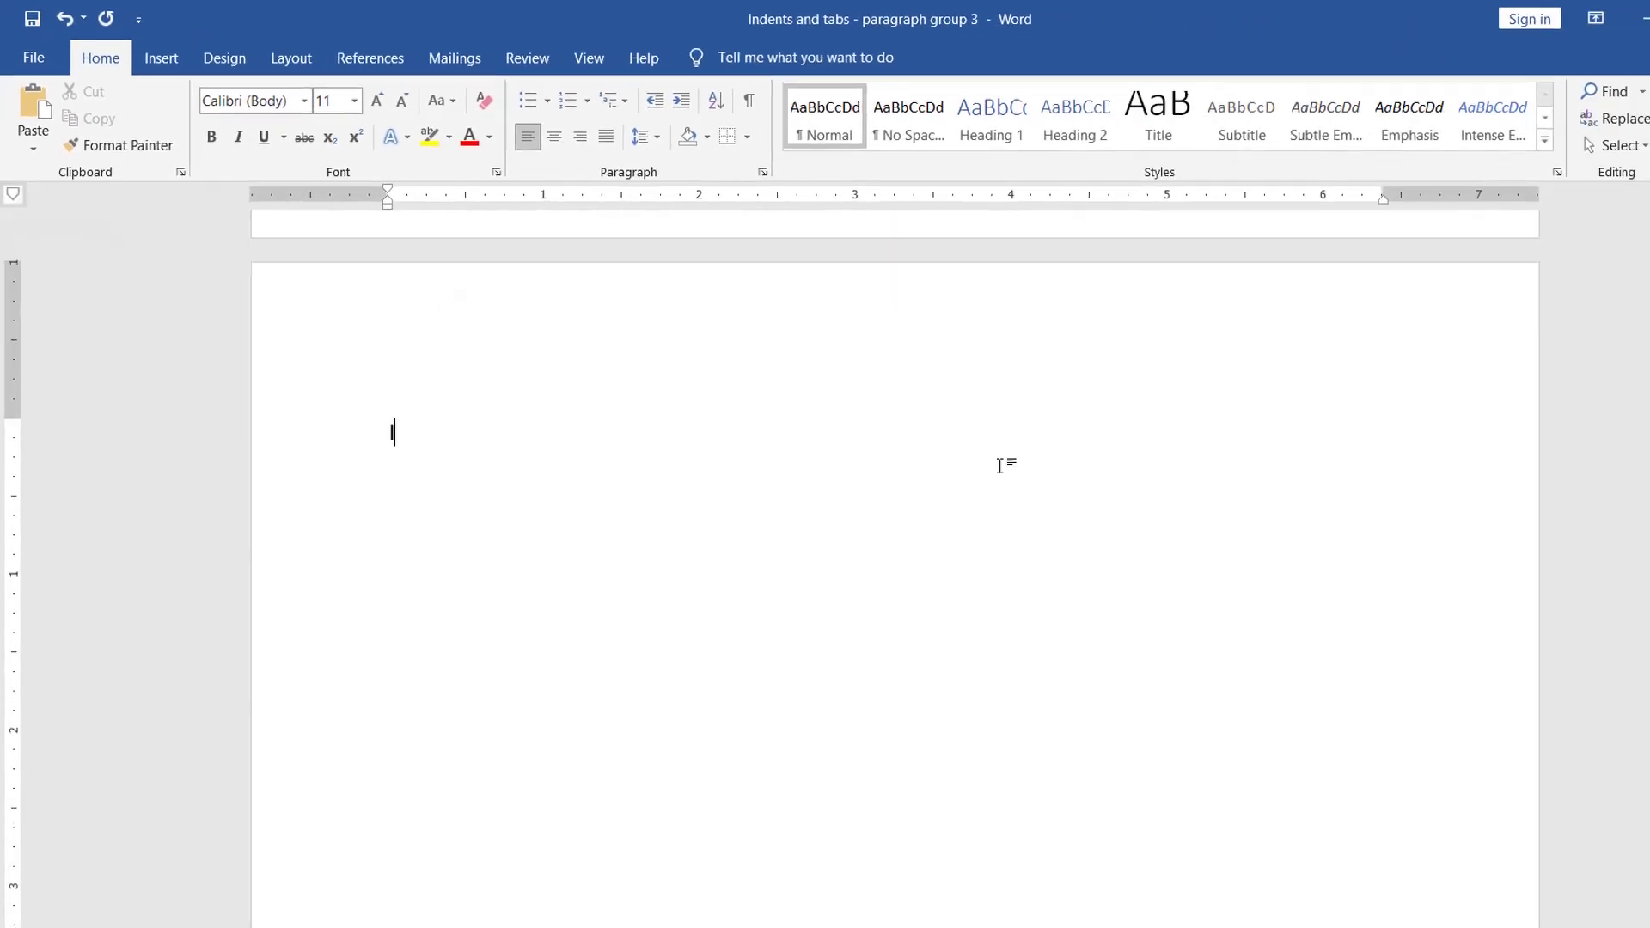
{"action": "type", "text": "Item Name"}
{"action": "left_click_drag", "start_coordinate": [379, 431], "coordinate": [536, 409]}
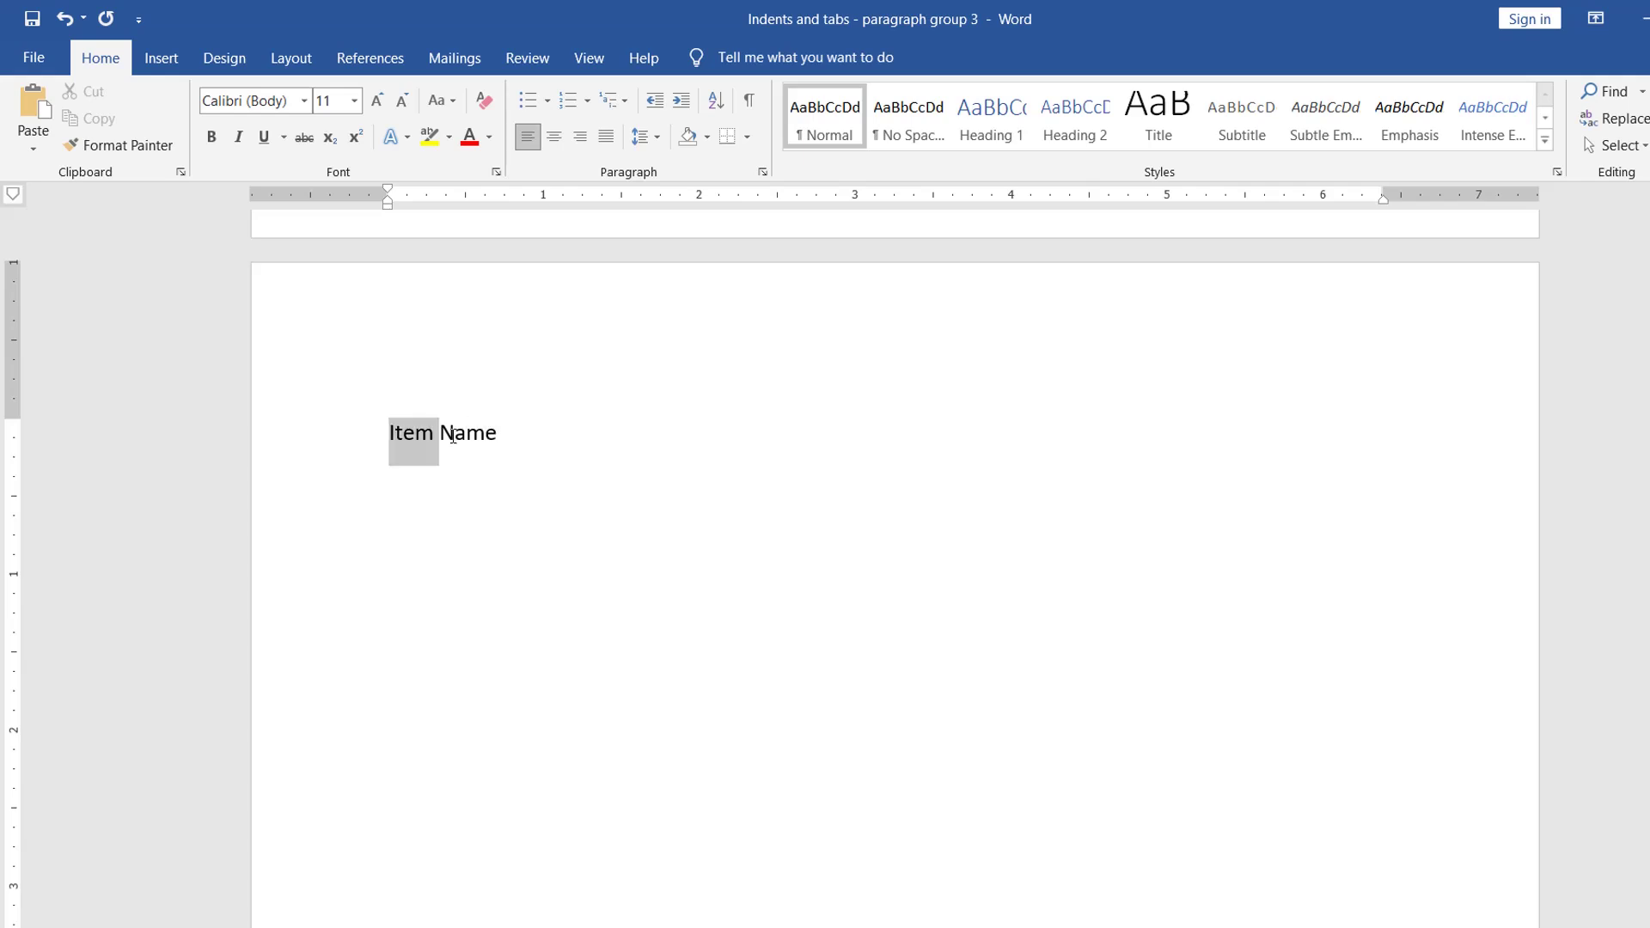
{"action": "left_click", "coordinate": [211, 139]}
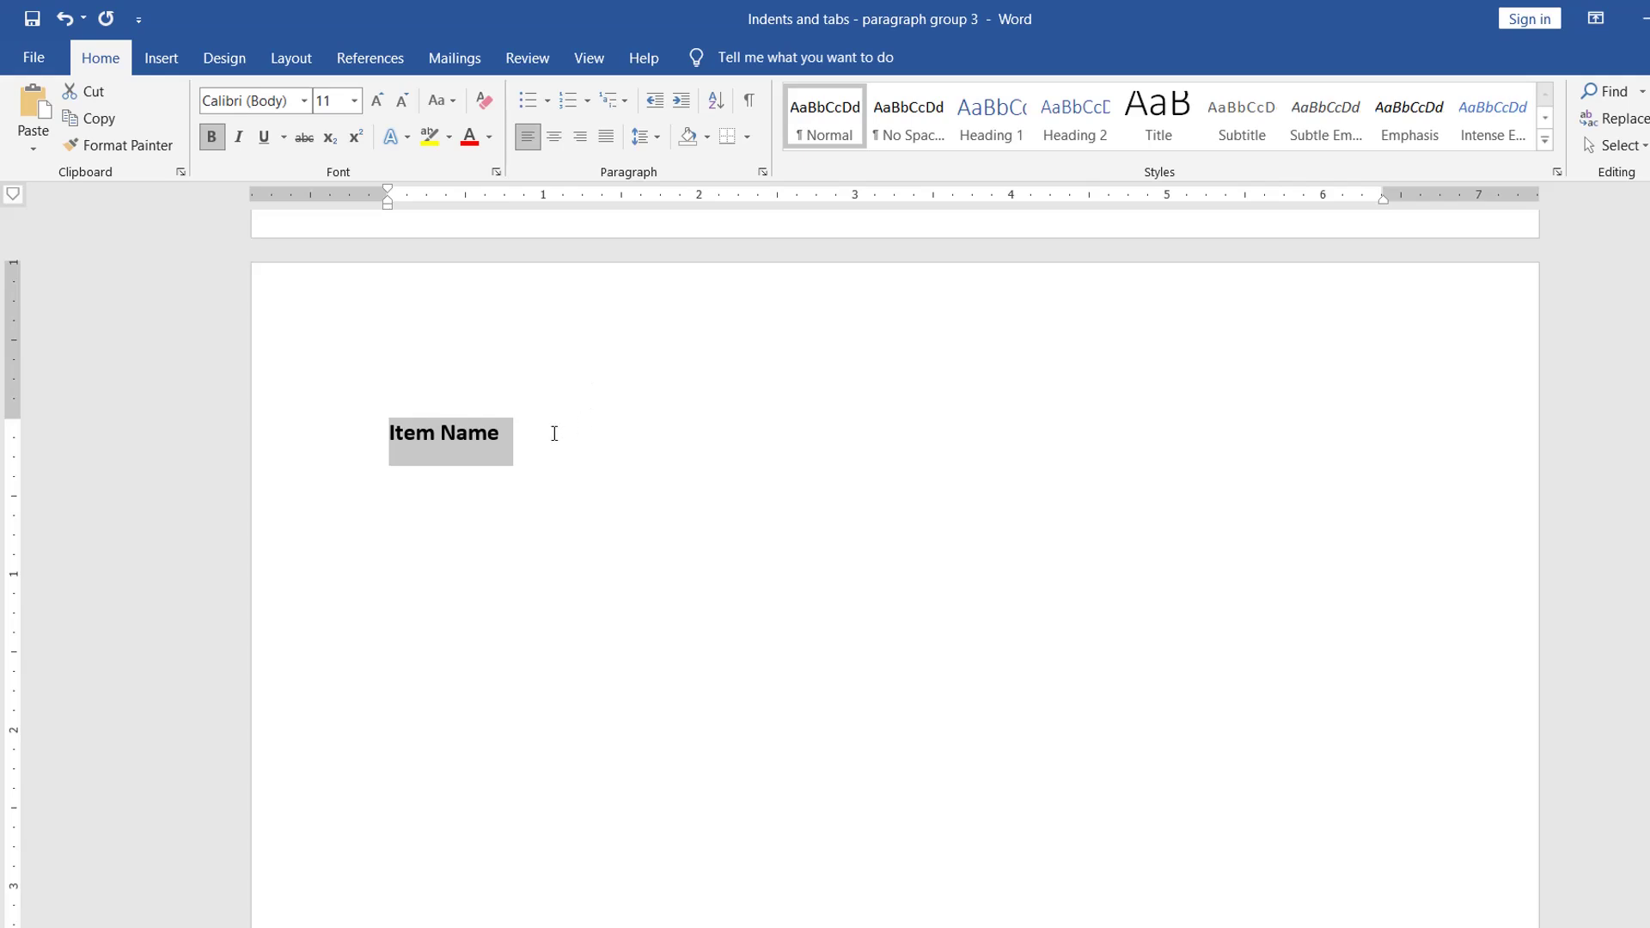
{"action": "left_click", "coordinate": [554, 433]}
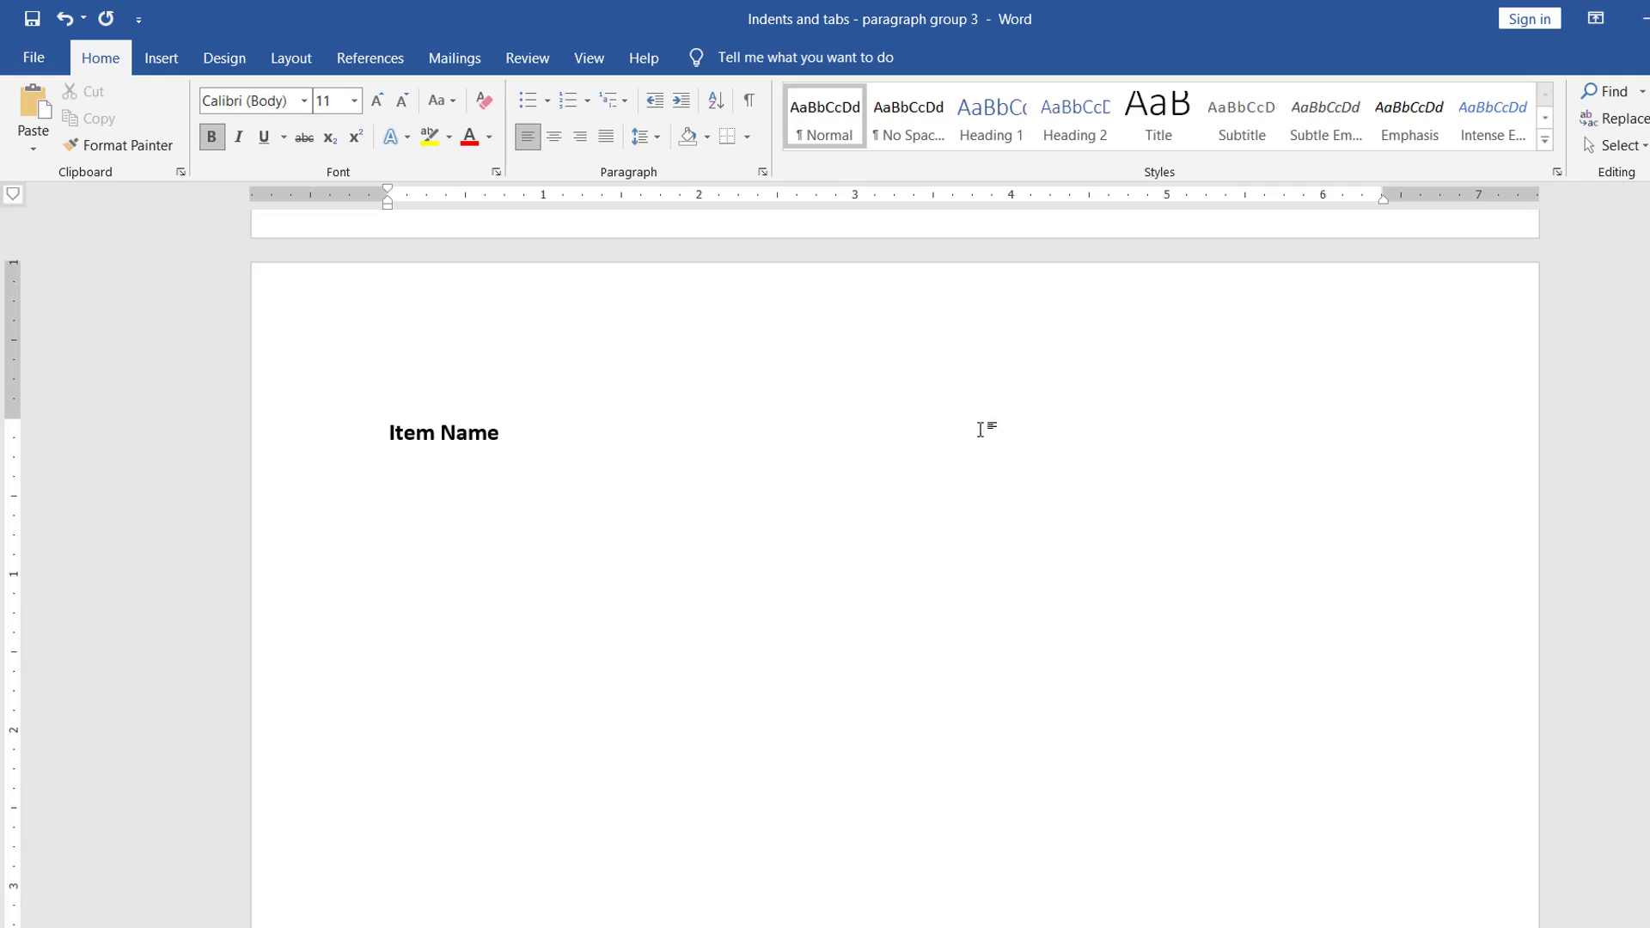
{"action": "double_click", "coordinate": [980, 433]}
{"action": "key", "text": "ctrl+z"}
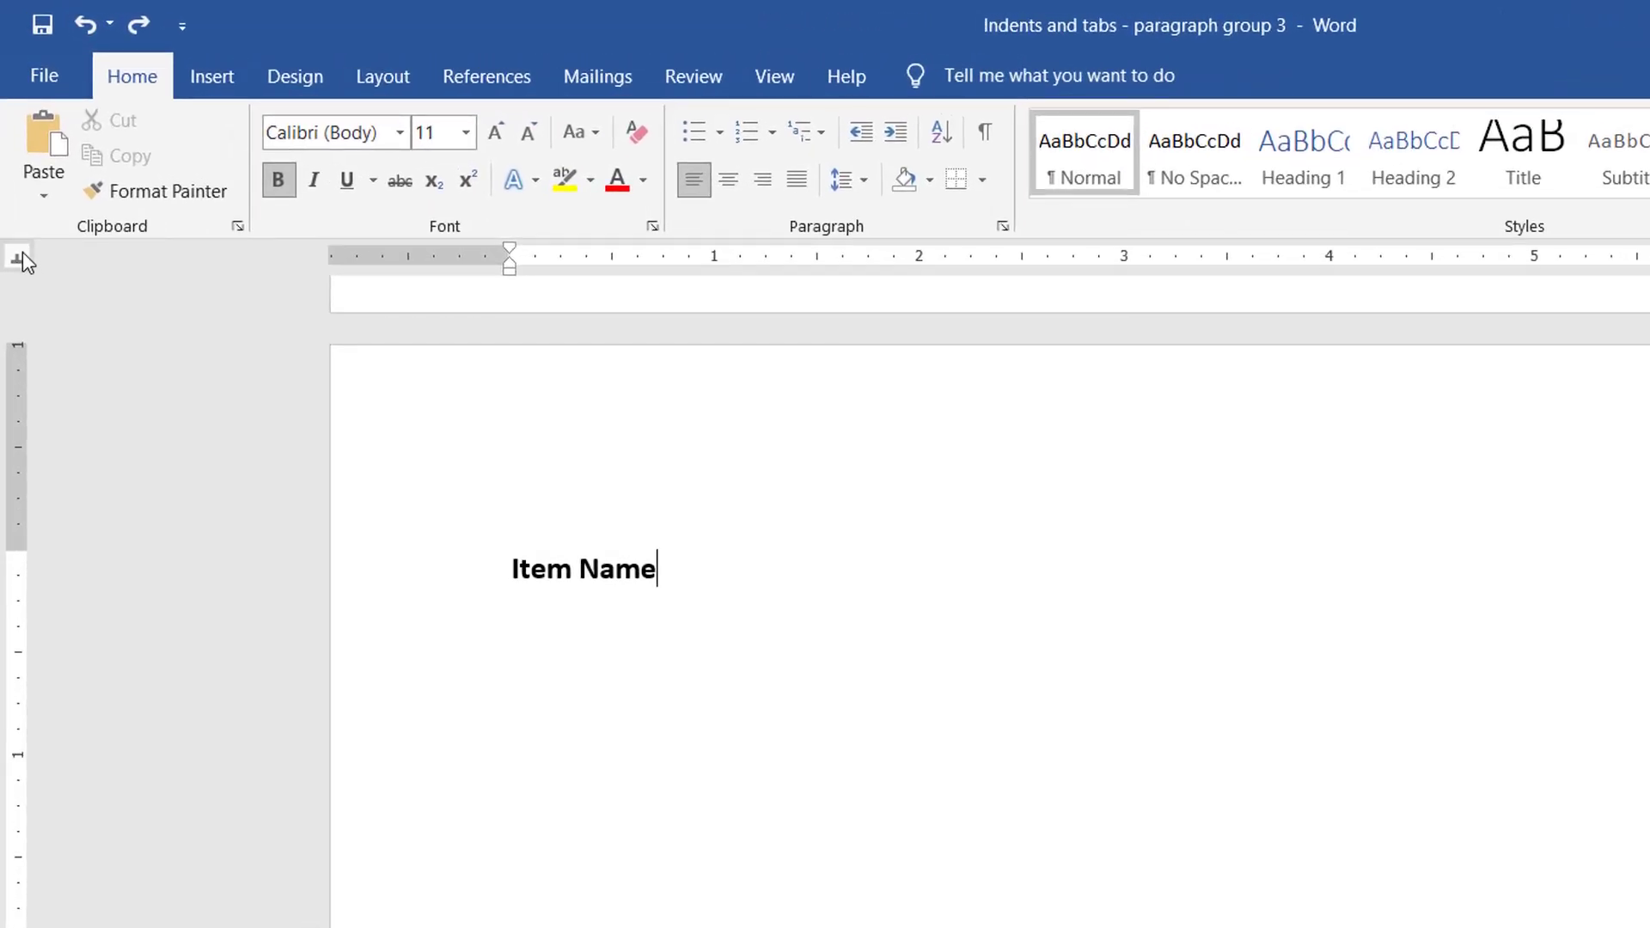
Step: Add a right tab stop just before 4 inches, tab to it, type 'Price', and start a new line
{"action": "left_click", "coordinate": [19, 258]}
{"action": "left_click", "coordinate": [1263, 260]}
{"action": "key", "text": "Tab"}
{"action": "type", "text": "P"}
{"action": "type", "text": "rice"}
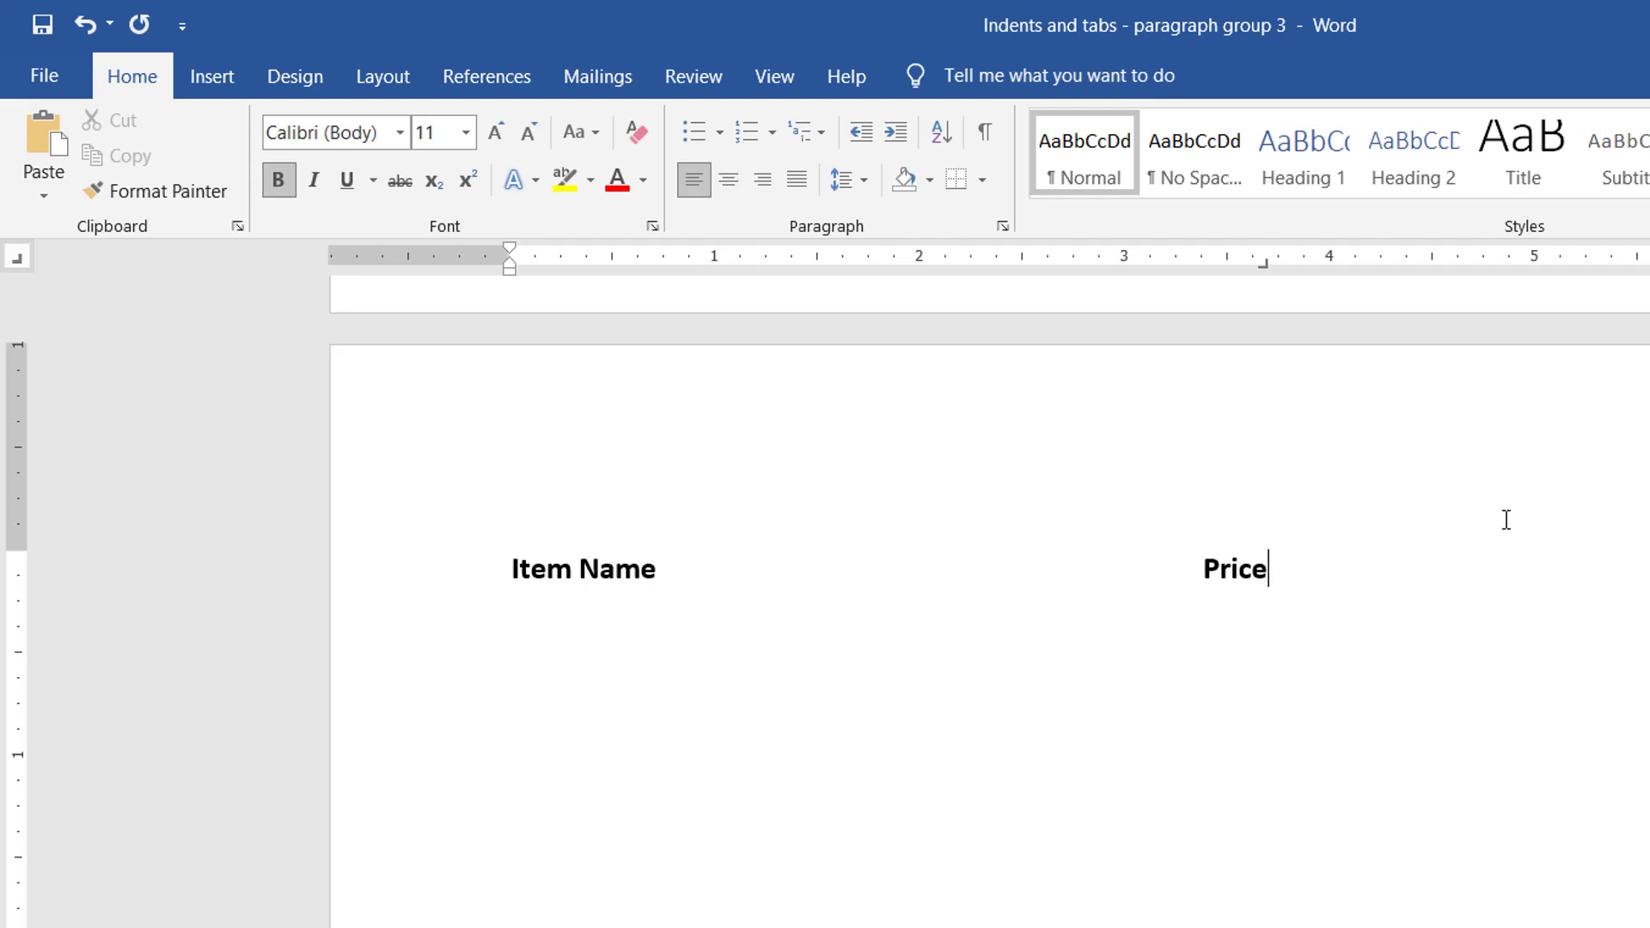
{"action": "key", "text": "Return"}
Step: Turn bold off and enter the non-bold row Product 1 with price Rs.100 at the Price tab
{"action": "key", "text": "ctrl+b"}
{"action": "type", "text": "Product "}
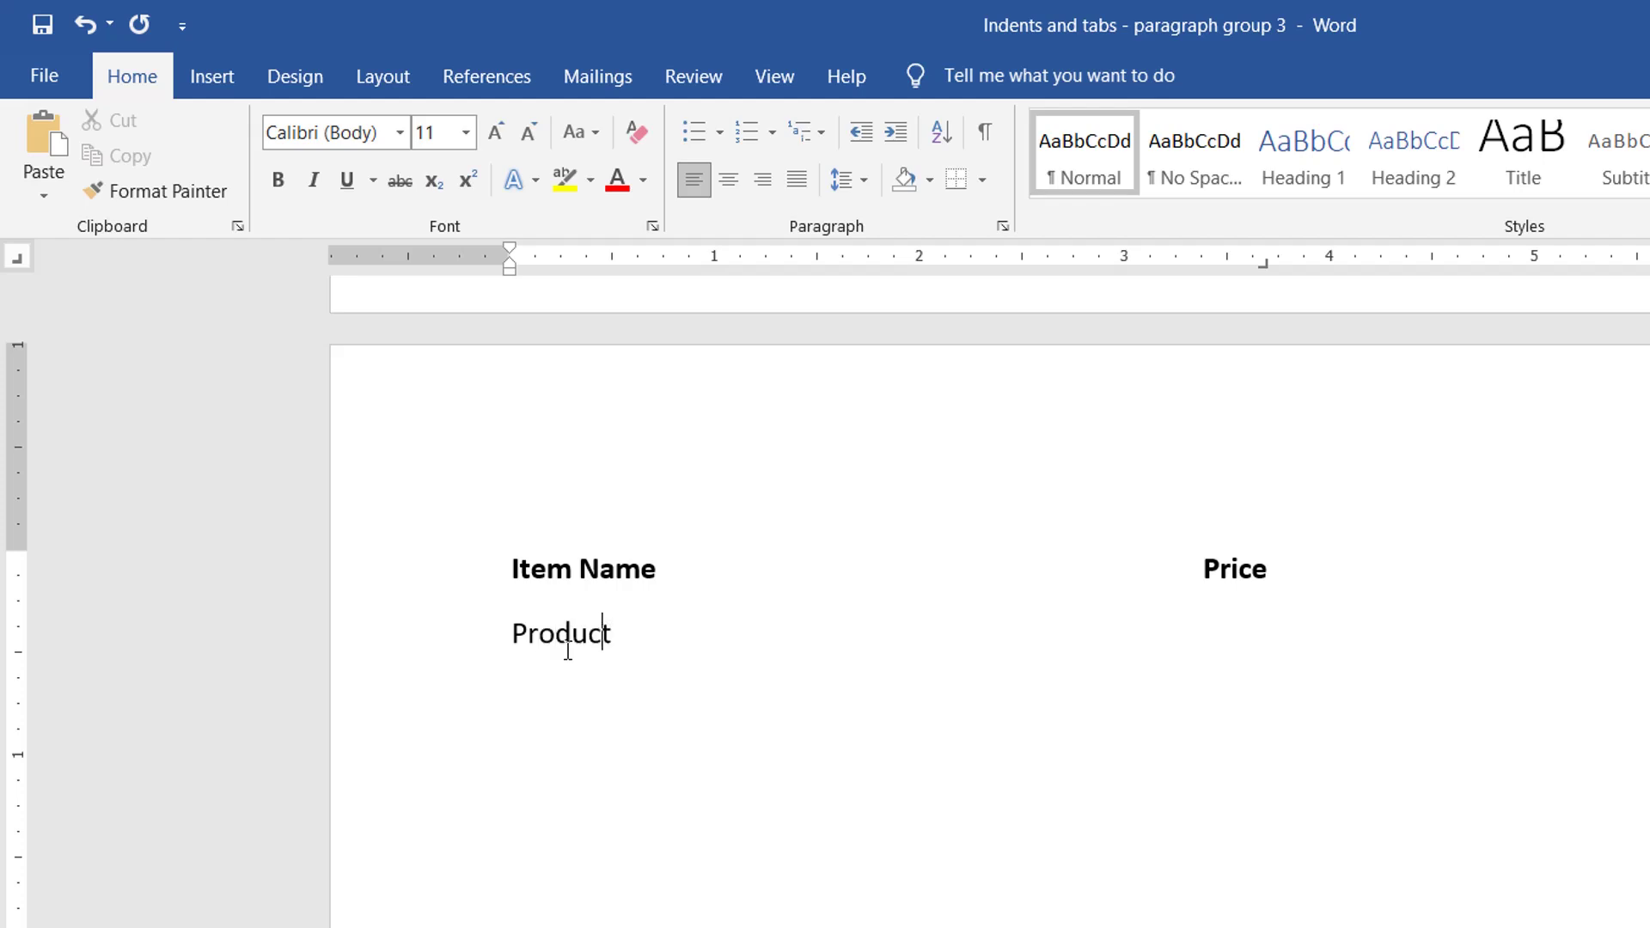
{"action": "type", "text": "1"}
{"action": "key", "text": "Tab"}
{"action": "type", "text": "R"}
{"action": "type", "text": "s.100"}
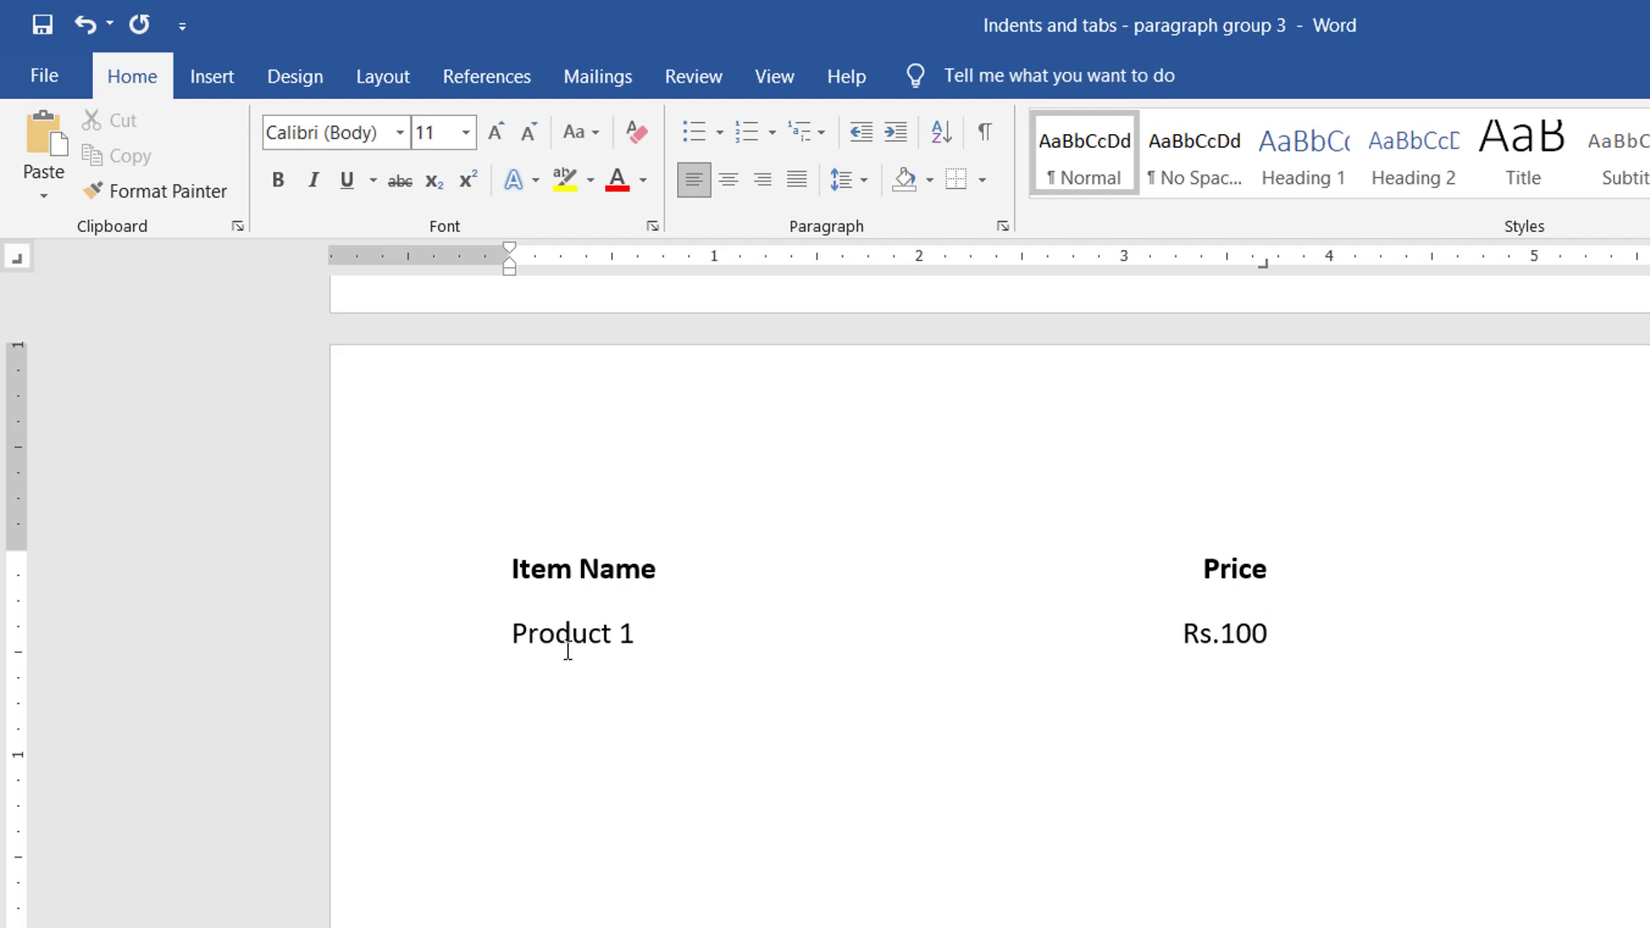
{"action": "key", "text": "Return"}
Step: Add rows Product 2 (Rs.500) and Product 3 (Rs.400) with prices at the tab stop
{"action": "type", "text": "Produ"}
{"action": "type", "text": "ct 2"}
{"action": "key", "text": "Tab"}
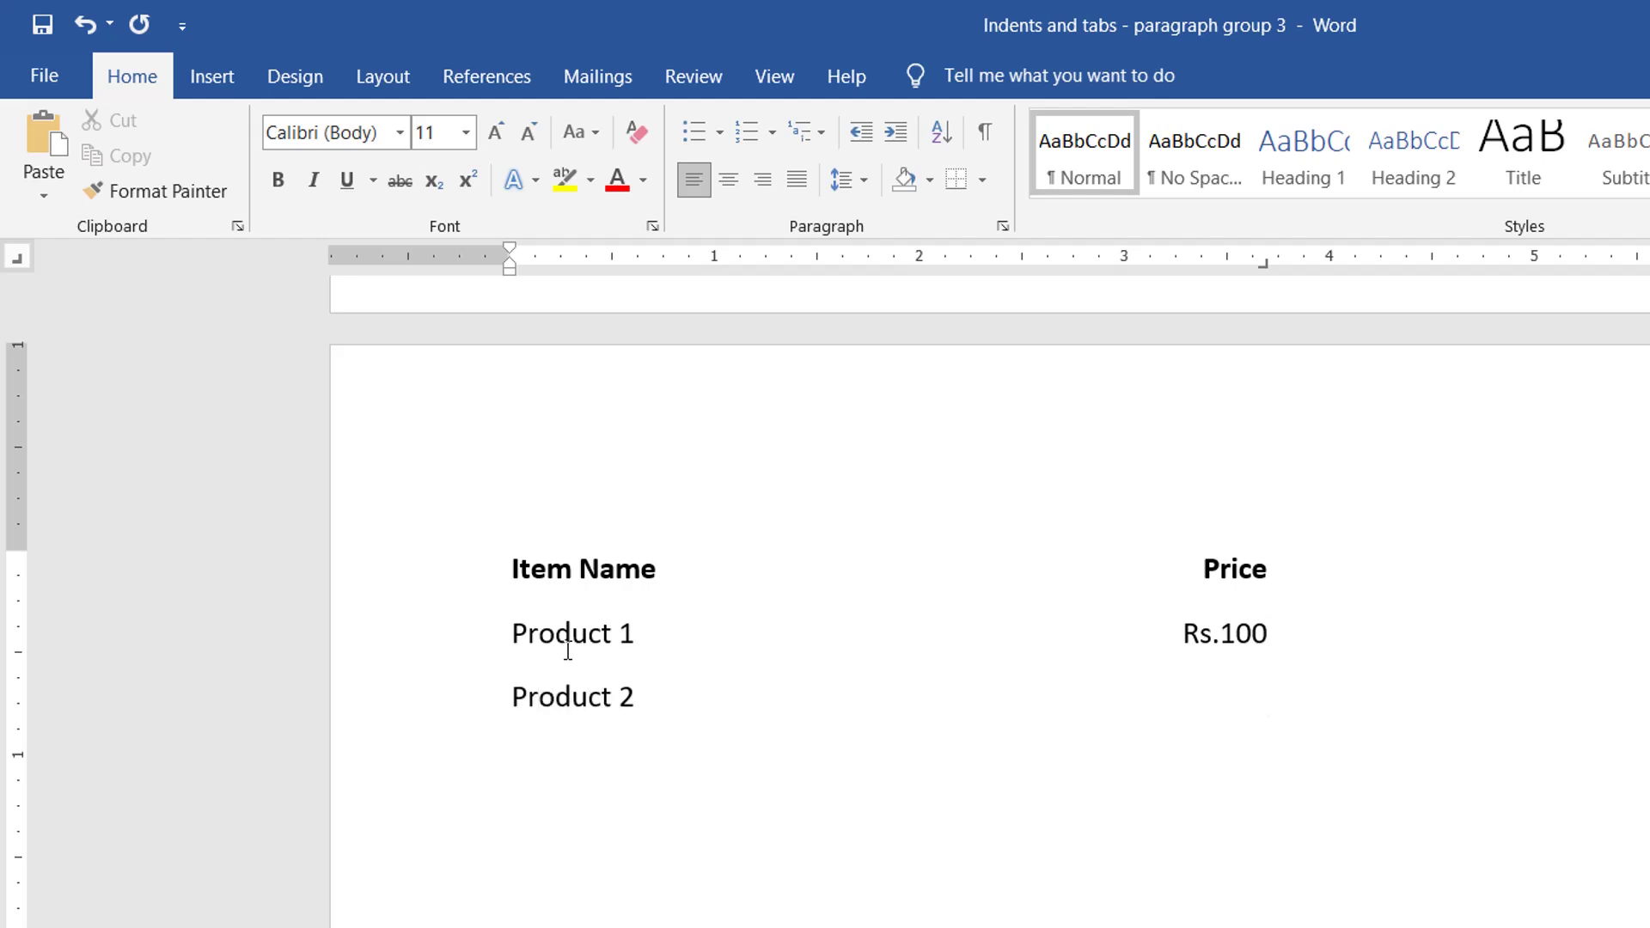
{"action": "type", "text": "Rs.500"}
{"action": "key", "text": "Return"}
{"action": "type", "text": "Product 3"}
{"action": "key", "text": "Tab"}
{"action": "type", "text": "Rs."}
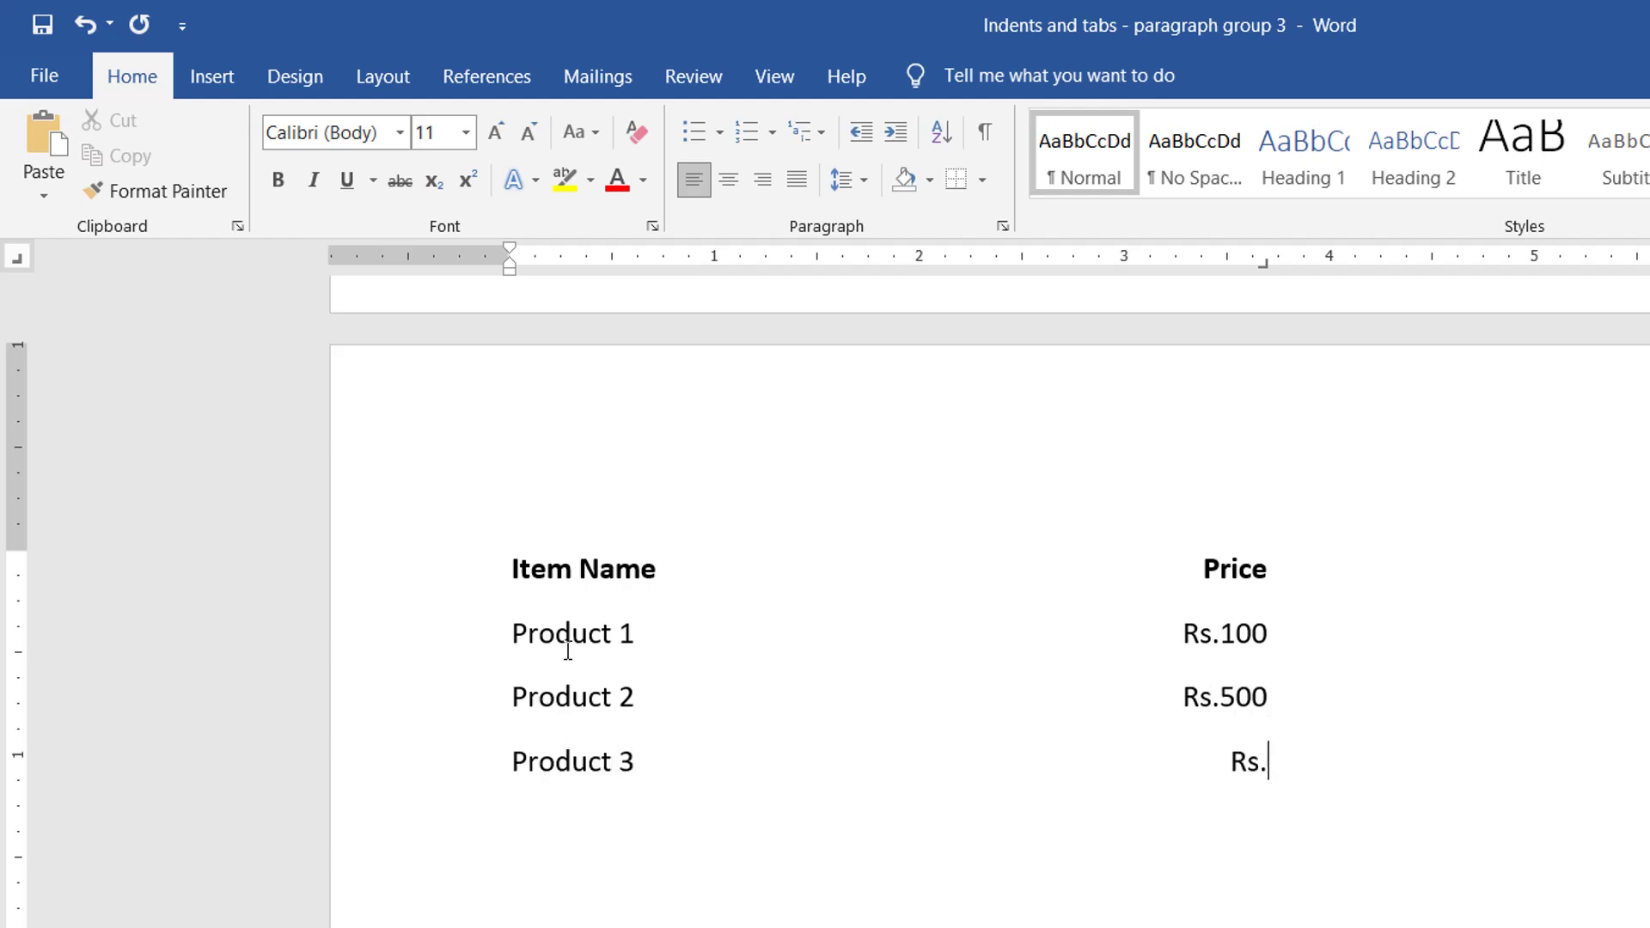
{"action": "type", "text": "400"}
Step: Add rows Product 4 (Rs.200) and Product 5 (Rs.200) with prices at the tab stop
{"action": "key", "text": "Return"}
{"action": "type", "text": "Product 4"}
{"action": "key", "text": "Tab"}
{"action": "type", "text": "Rs.200 Product 5"}
{"action": "key", "text": "BackSpace"}
{"action": "key", "text": "Tab"}
{"action": "type", "text": "Rs.200"}
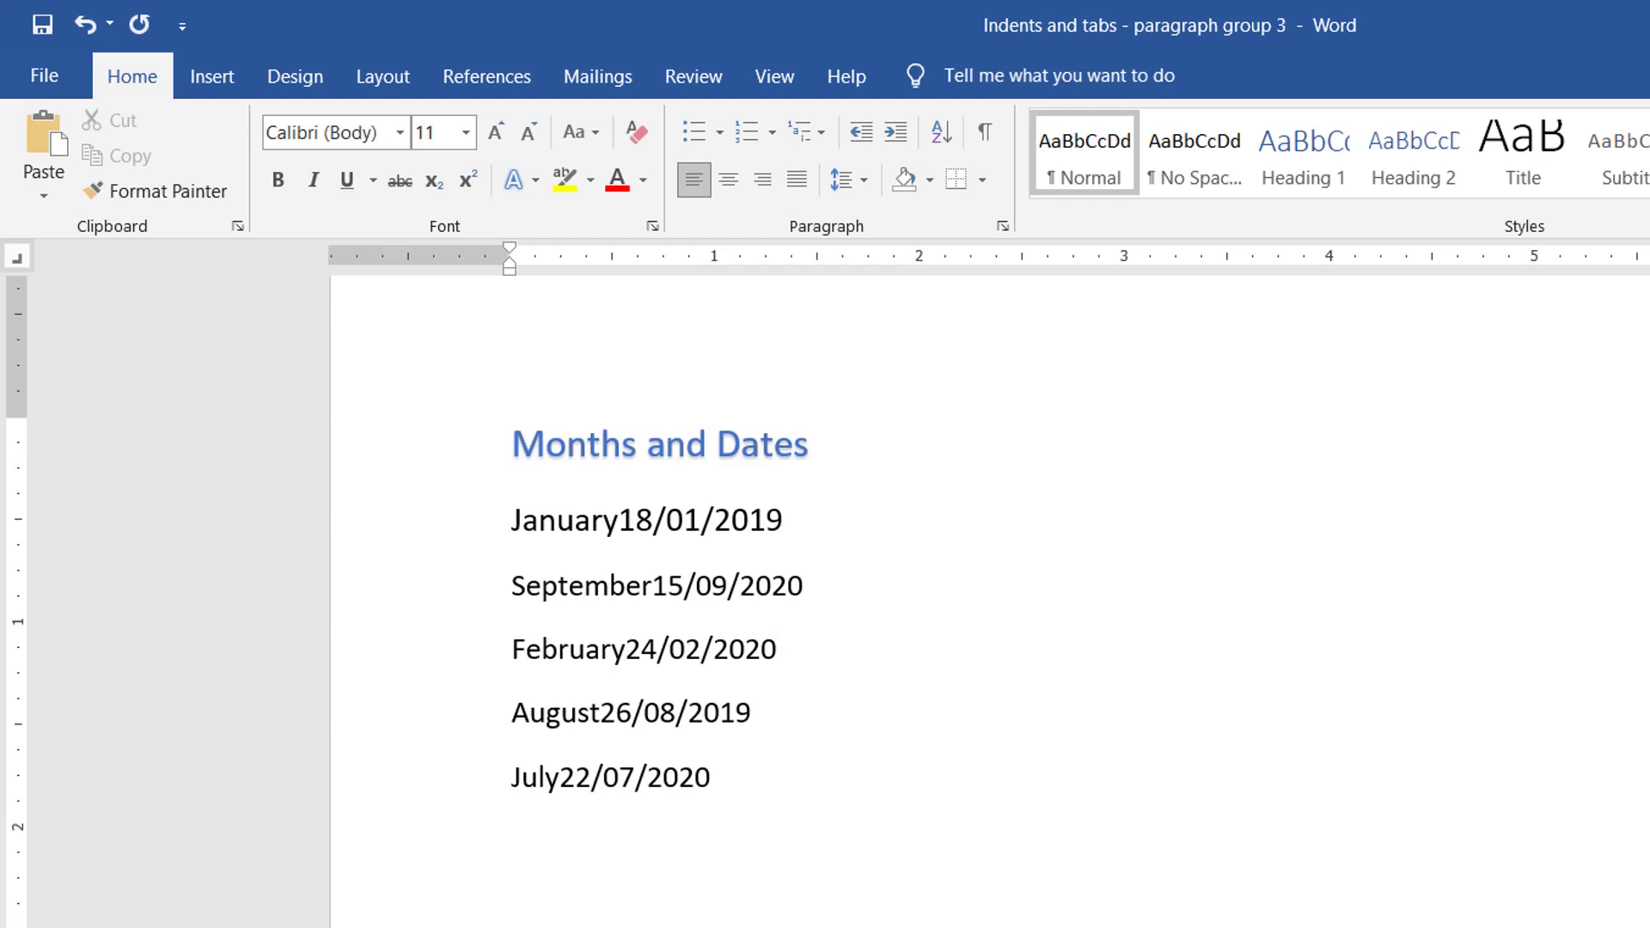
Step: Select the five month and date lines and add a right tab stop at 4 inches
{"action": "key", "text": "ctrl+End"}
{"action": "scroll", "coordinate": [799, 472], "scroll_direction": "up", "scroll_amount": 1}
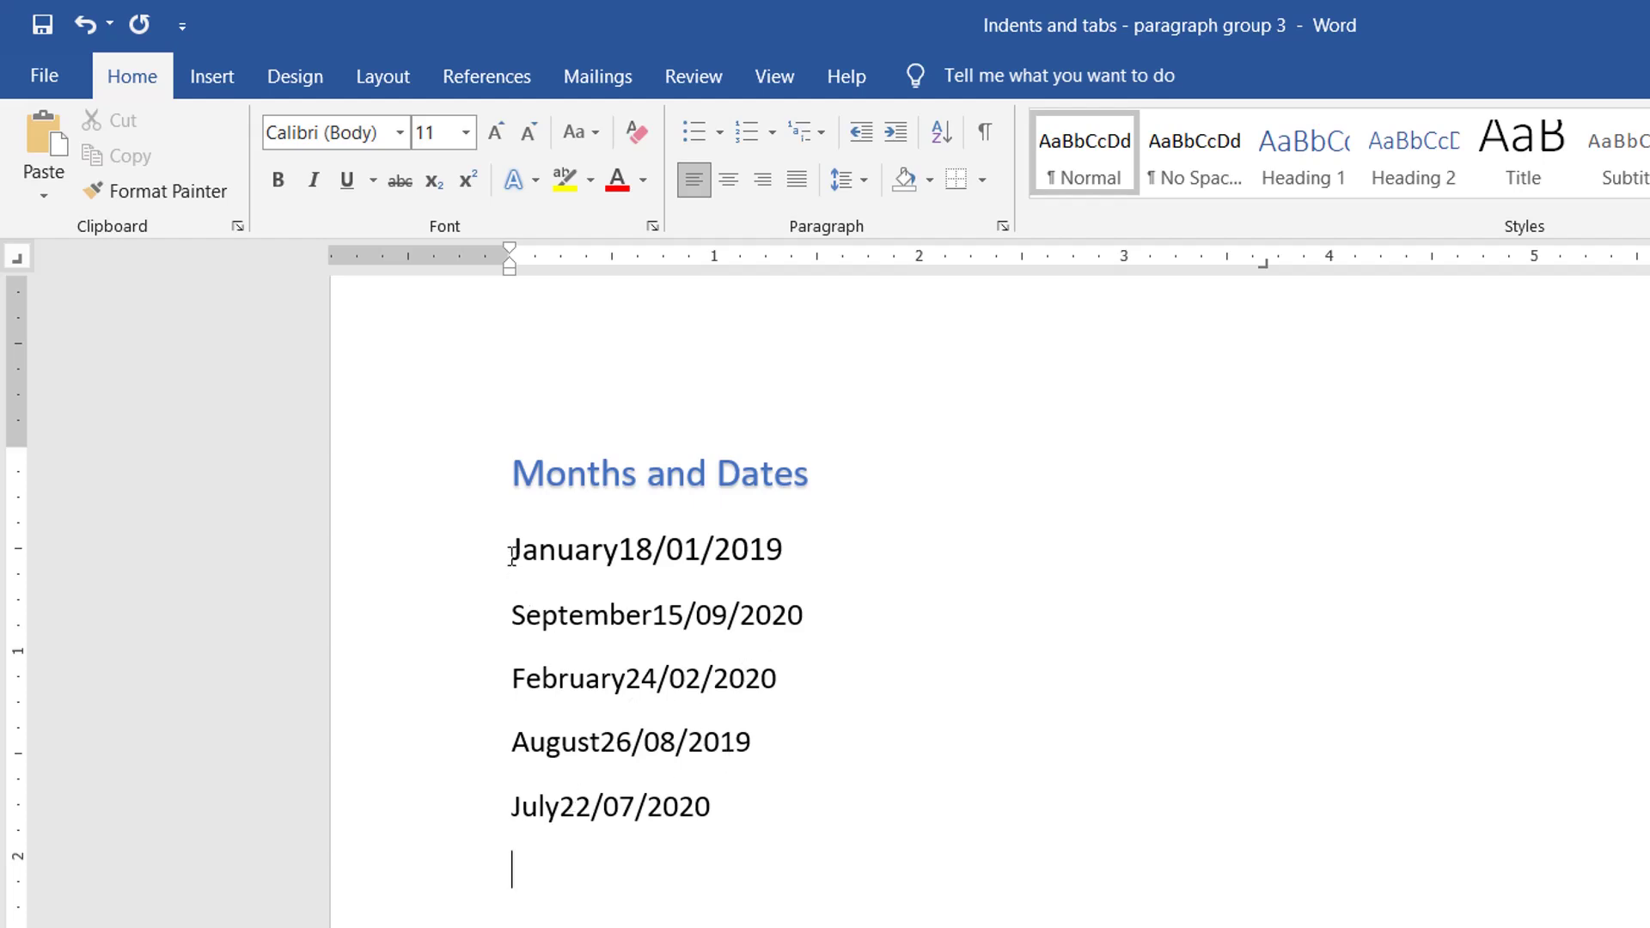
{"action": "mouse_move", "coordinate": [512, 555]}
{"action": "left_mouse_down"}
{"action": "mouse_move", "coordinate": [690, 558]}
{"action": "mouse_move", "coordinate": [830, 798]}
{"action": "left_mouse_up"}
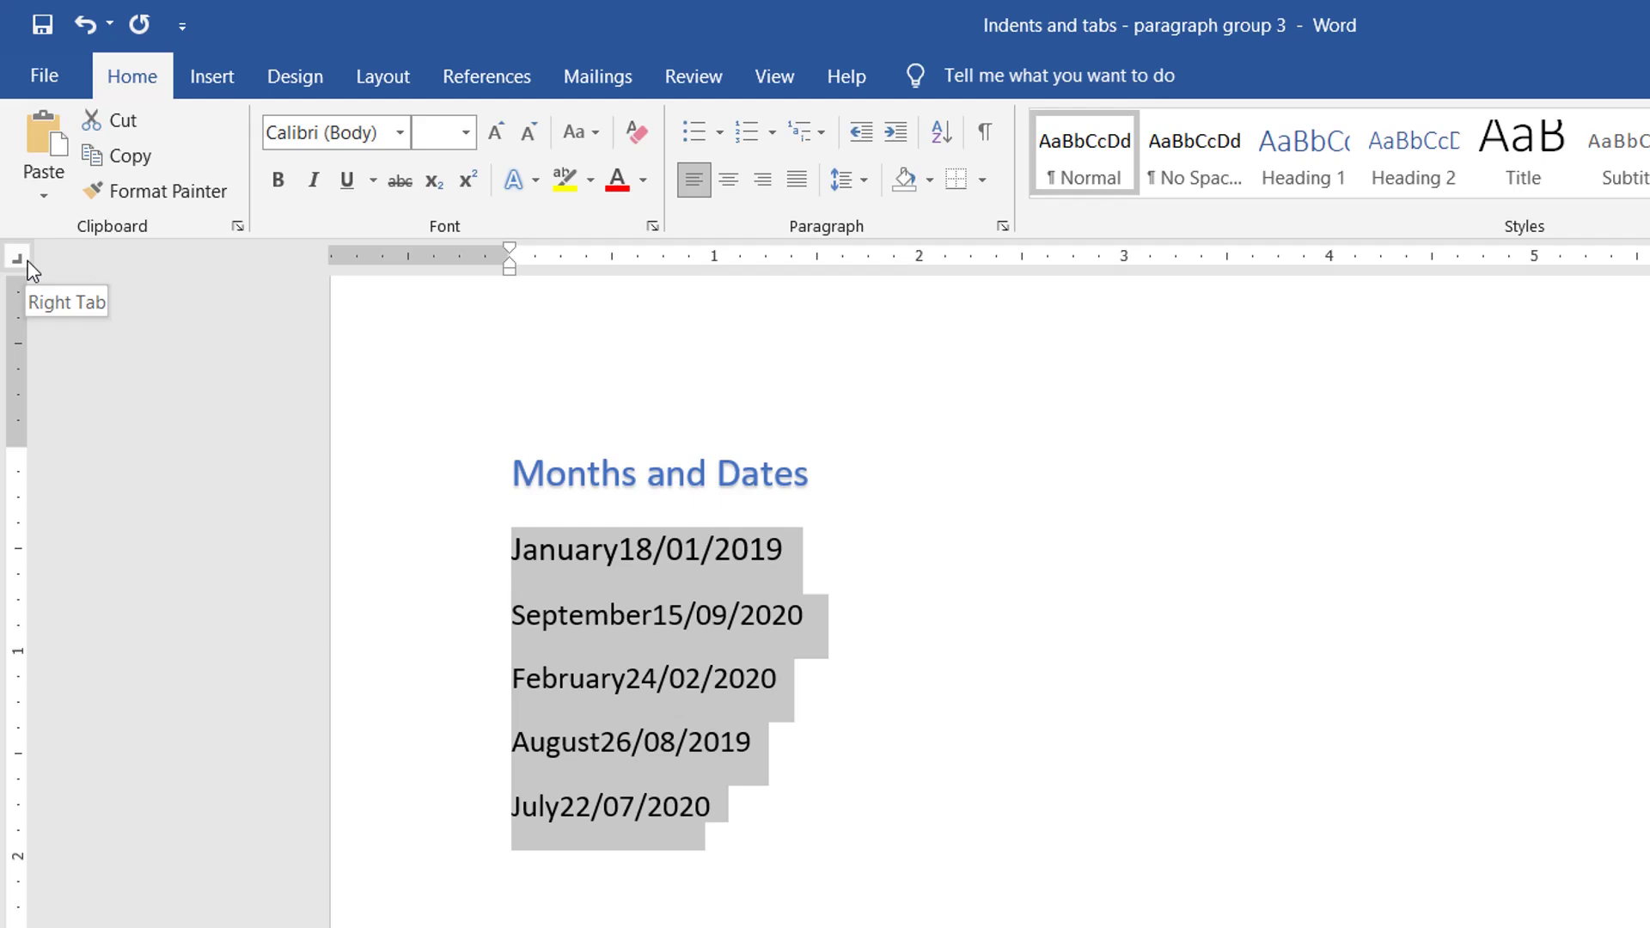
{"action": "left_click", "coordinate": [1356, 265]}
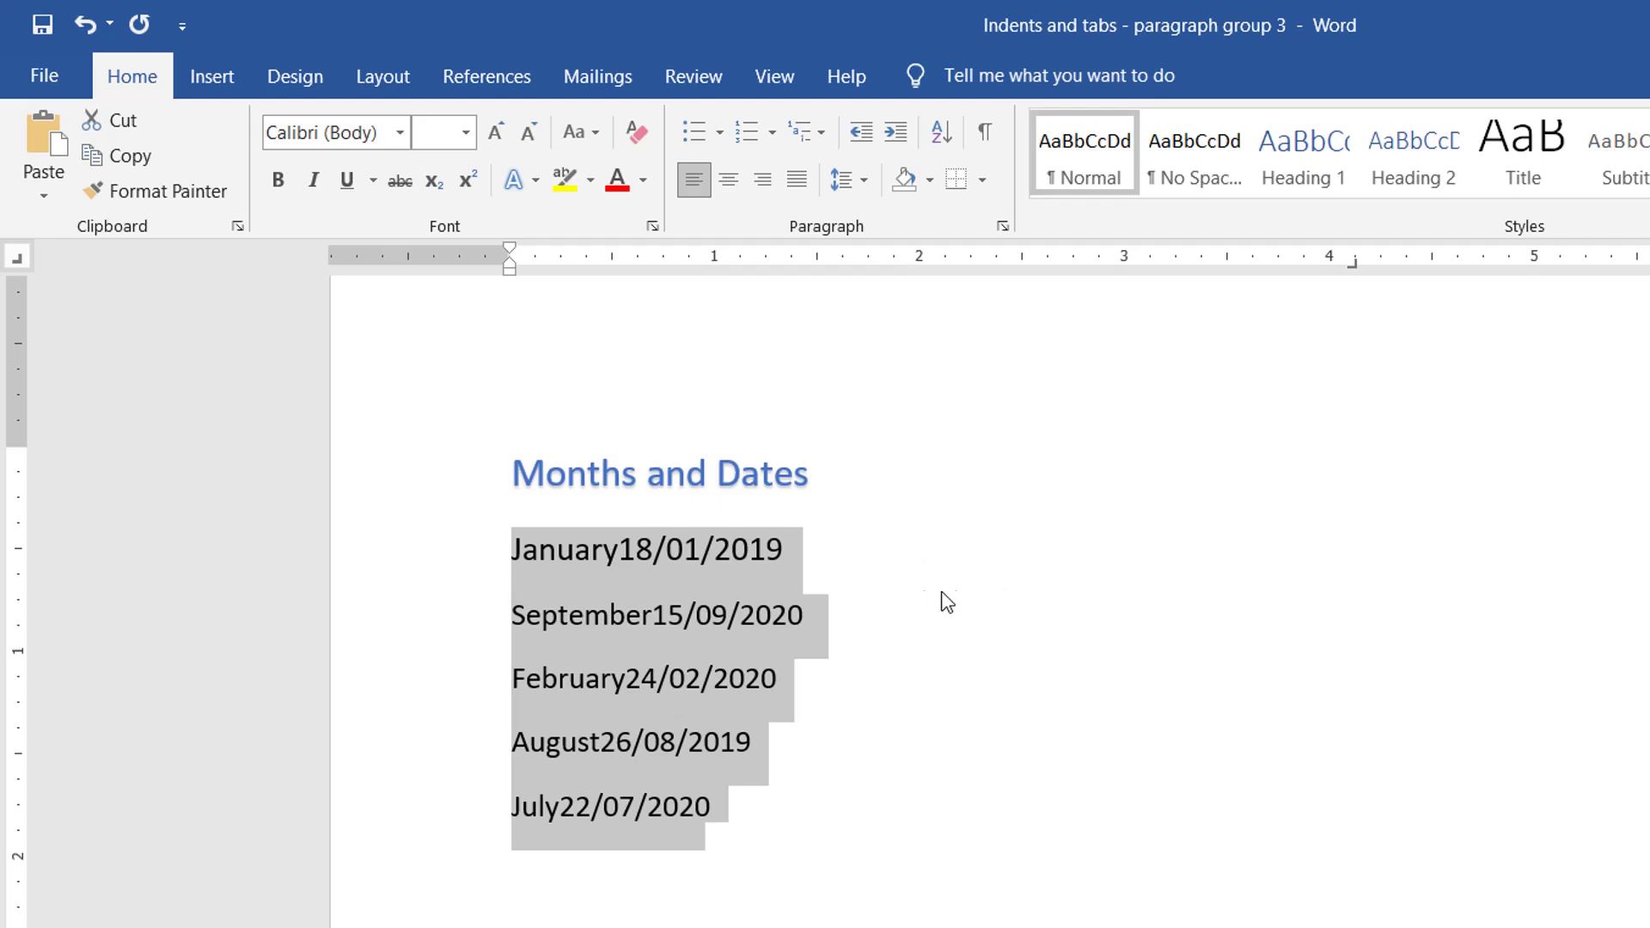
{"action": "left_click", "coordinate": [620, 549]}
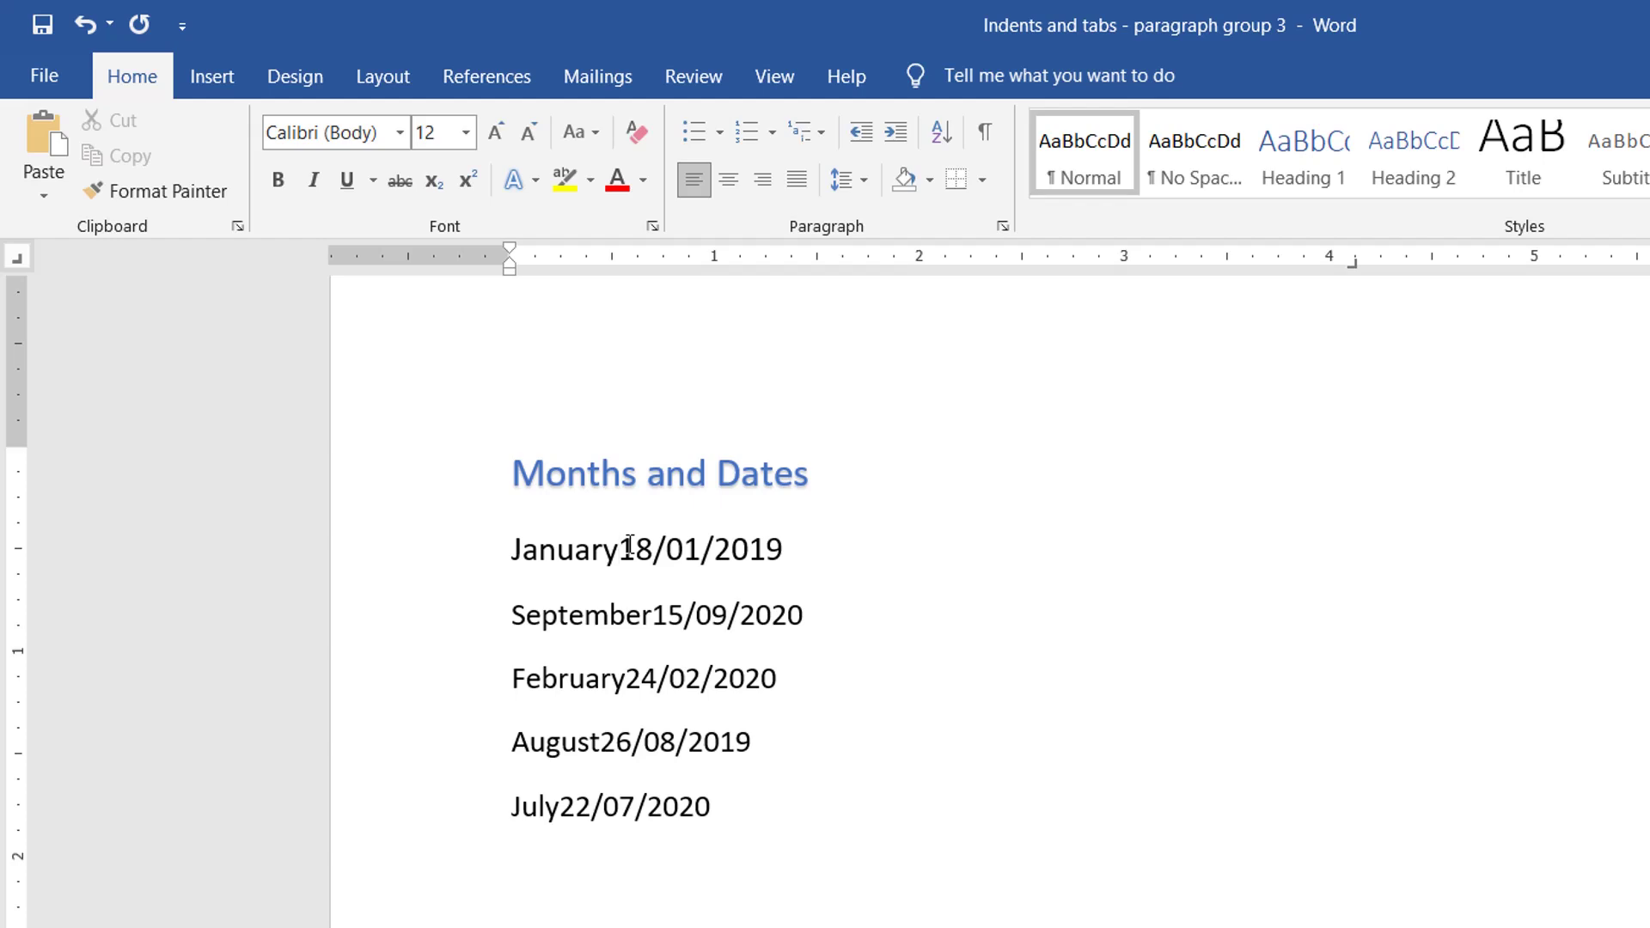
Step: Insert a tab before the January, September, February, August and July dates, then select all five lines
{"action": "key", "text": "Tab"}
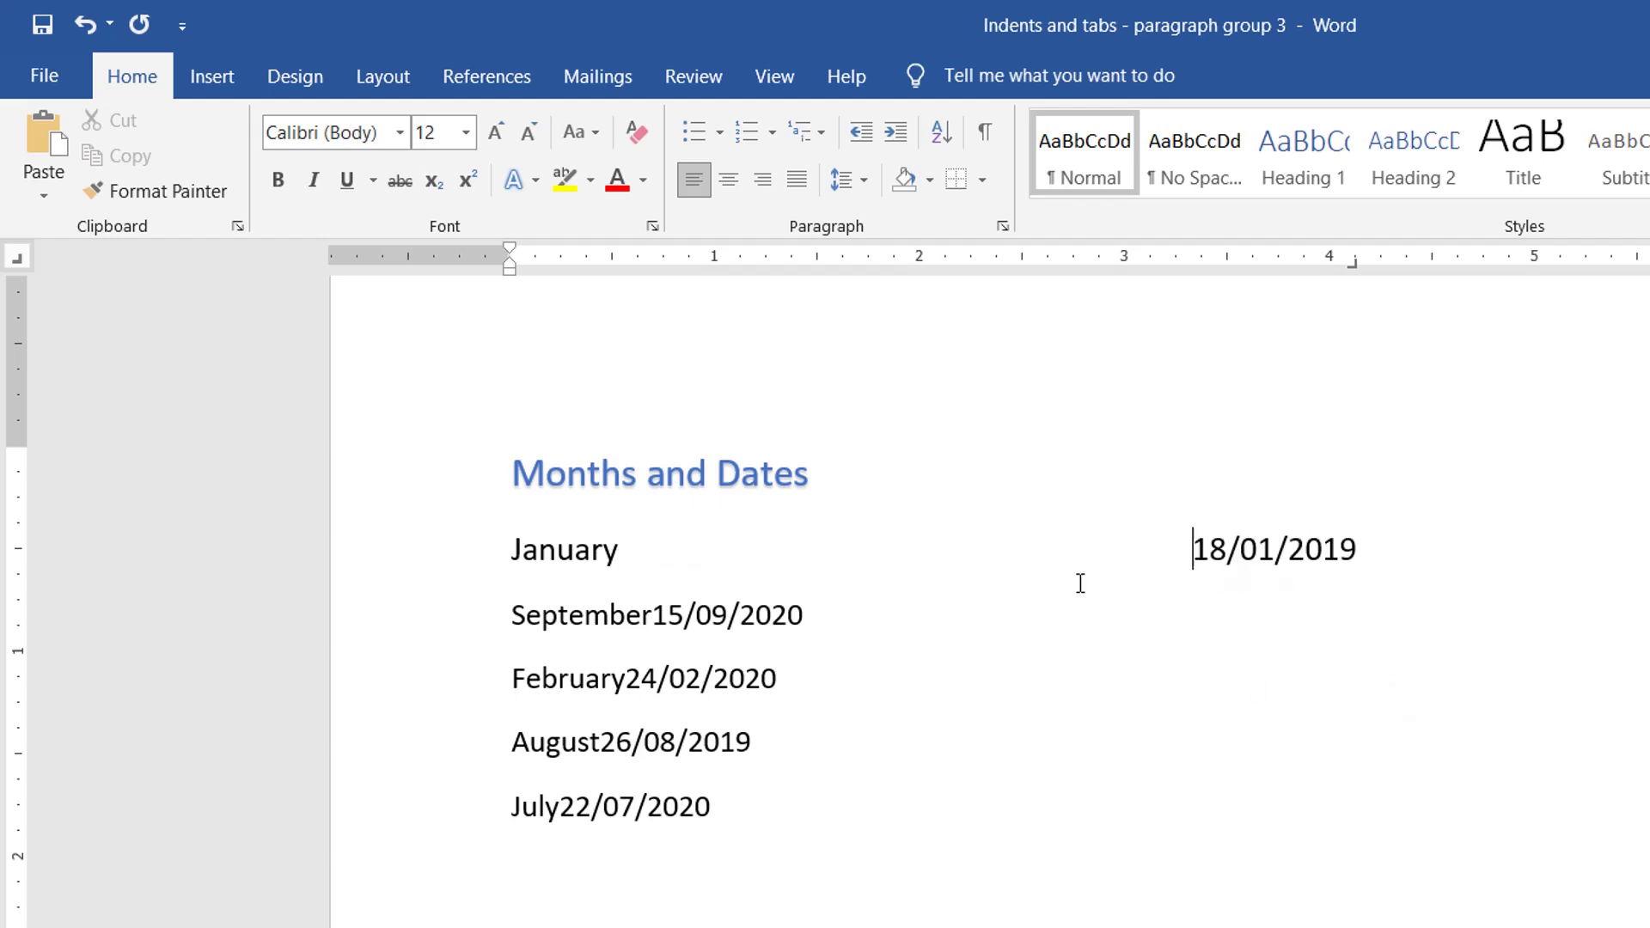
{"action": "left_click", "coordinate": [653, 618]}
{"action": "key", "text": "Tab"}
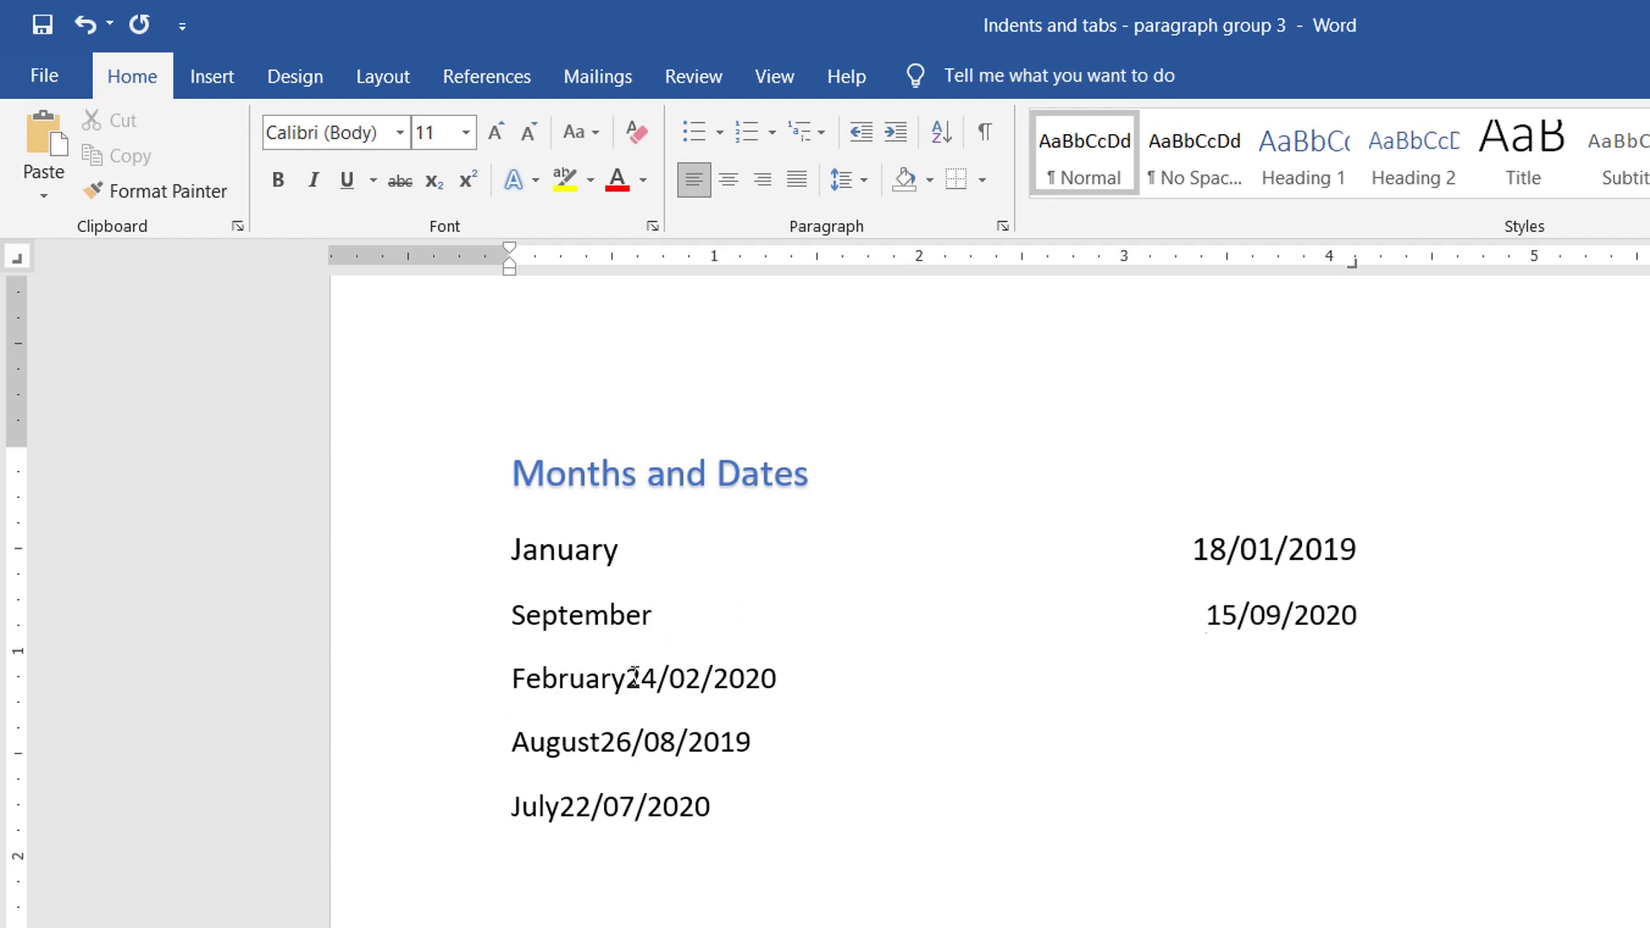
{"action": "left_click", "coordinate": [633, 679]}
{"action": "key", "text": "Tab"}
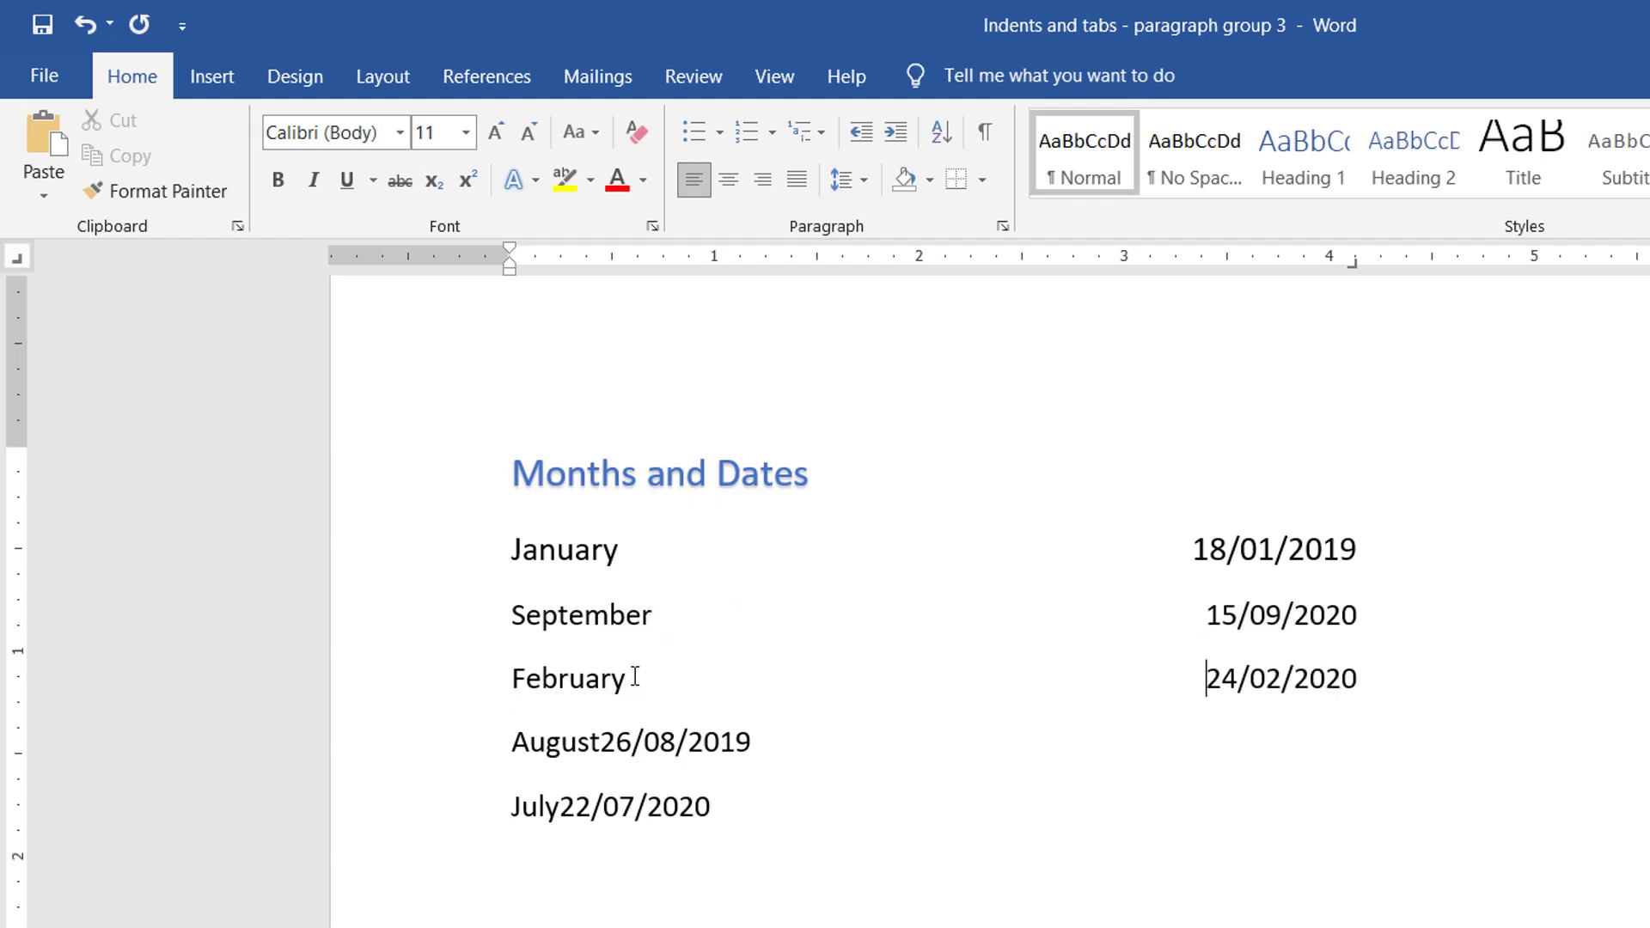
{"action": "left_click", "coordinate": [600, 742]}
{"action": "key", "text": "Tab"}
{"action": "left_click", "coordinate": [559, 806]}
{"action": "key", "text": "Tab"}
{"action": "mouse_move", "coordinate": [510, 550]}
{"action": "left_mouse_down"}
{"action": "mouse_move", "coordinate": [1242, 601]}
{"action": "mouse_move", "coordinate": [1521, 814]}
{"action": "left_mouse_up"}
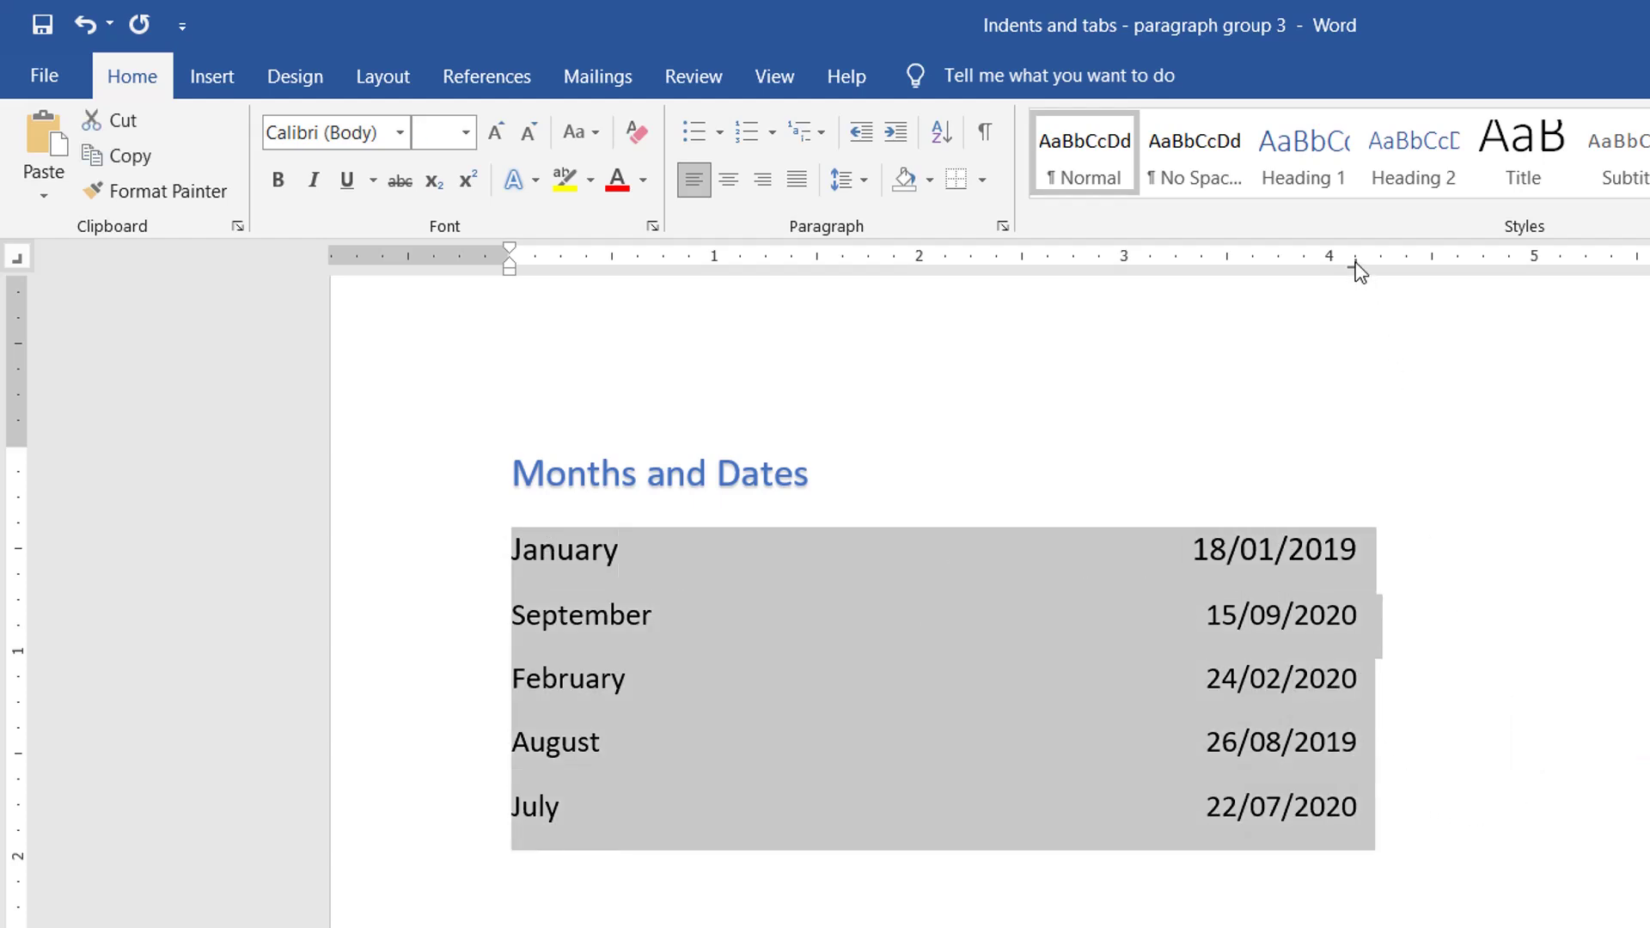
Step: Shift the dates' right tab stop to about 4.1 inches and drag the extra tab stops off the ruler
{"action": "mouse_move", "coordinate": [1355, 258]}
{"action": "left_mouse_down"}
{"action": "mouse_move", "coordinate": [1407, 262]}
{"action": "mouse_move", "coordinate": [1253, 269]}
{"action": "mouse_move", "coordinate": [1344, 268]}
{"action": "left_mouse_up"}
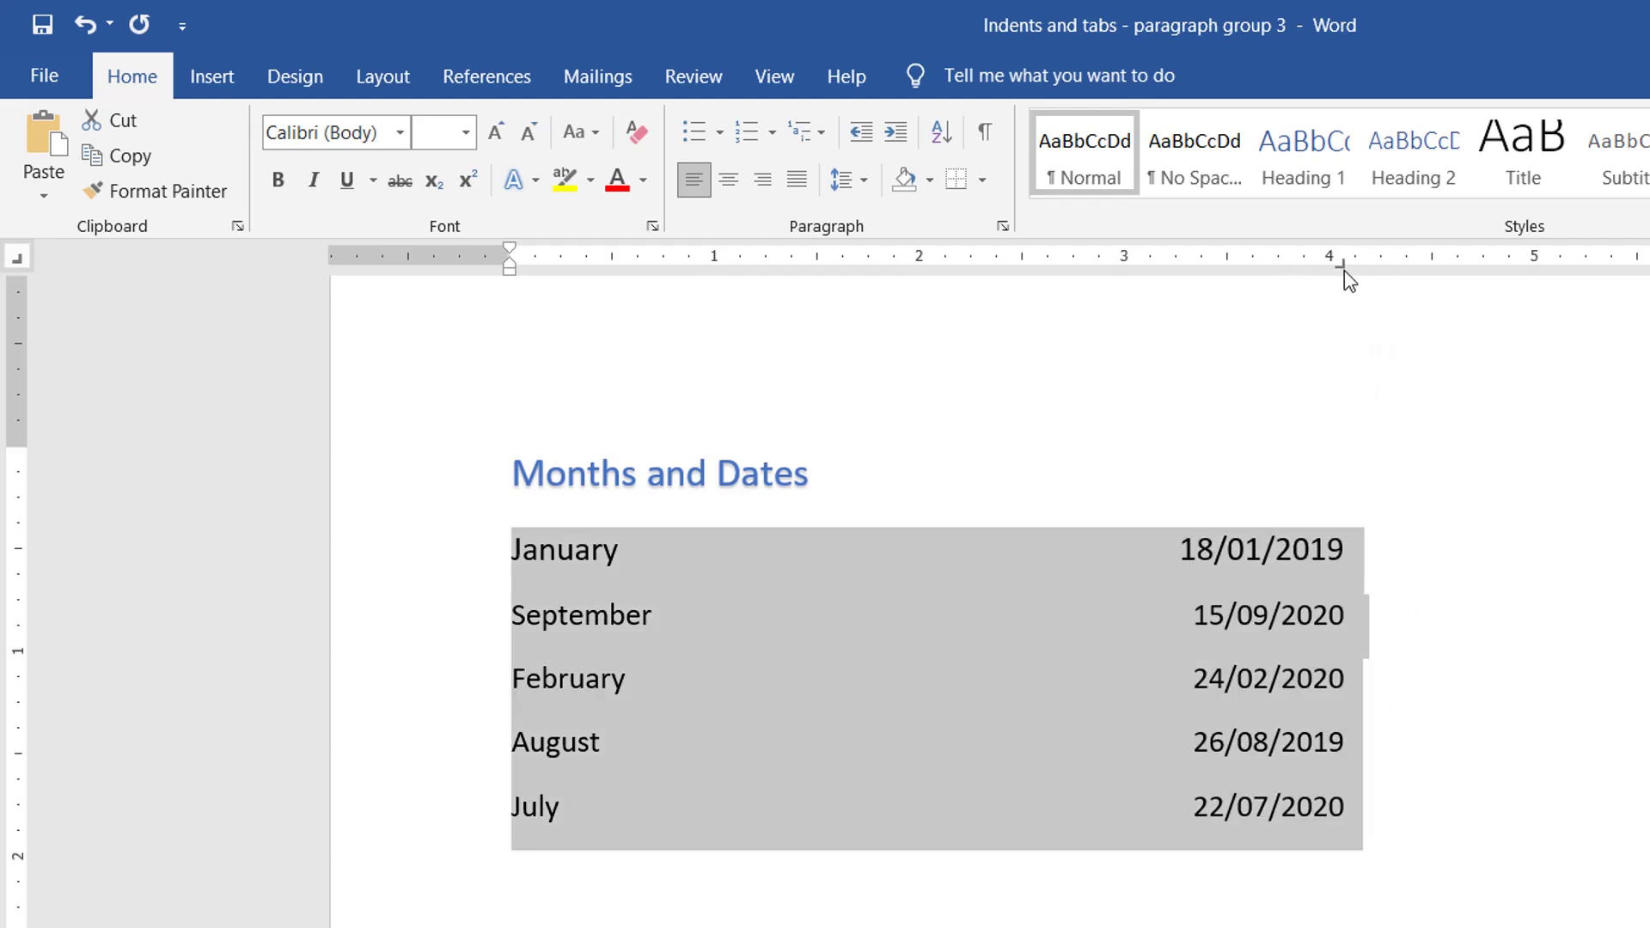
{"action": "left_click", "coordinate": [1472, 268]}
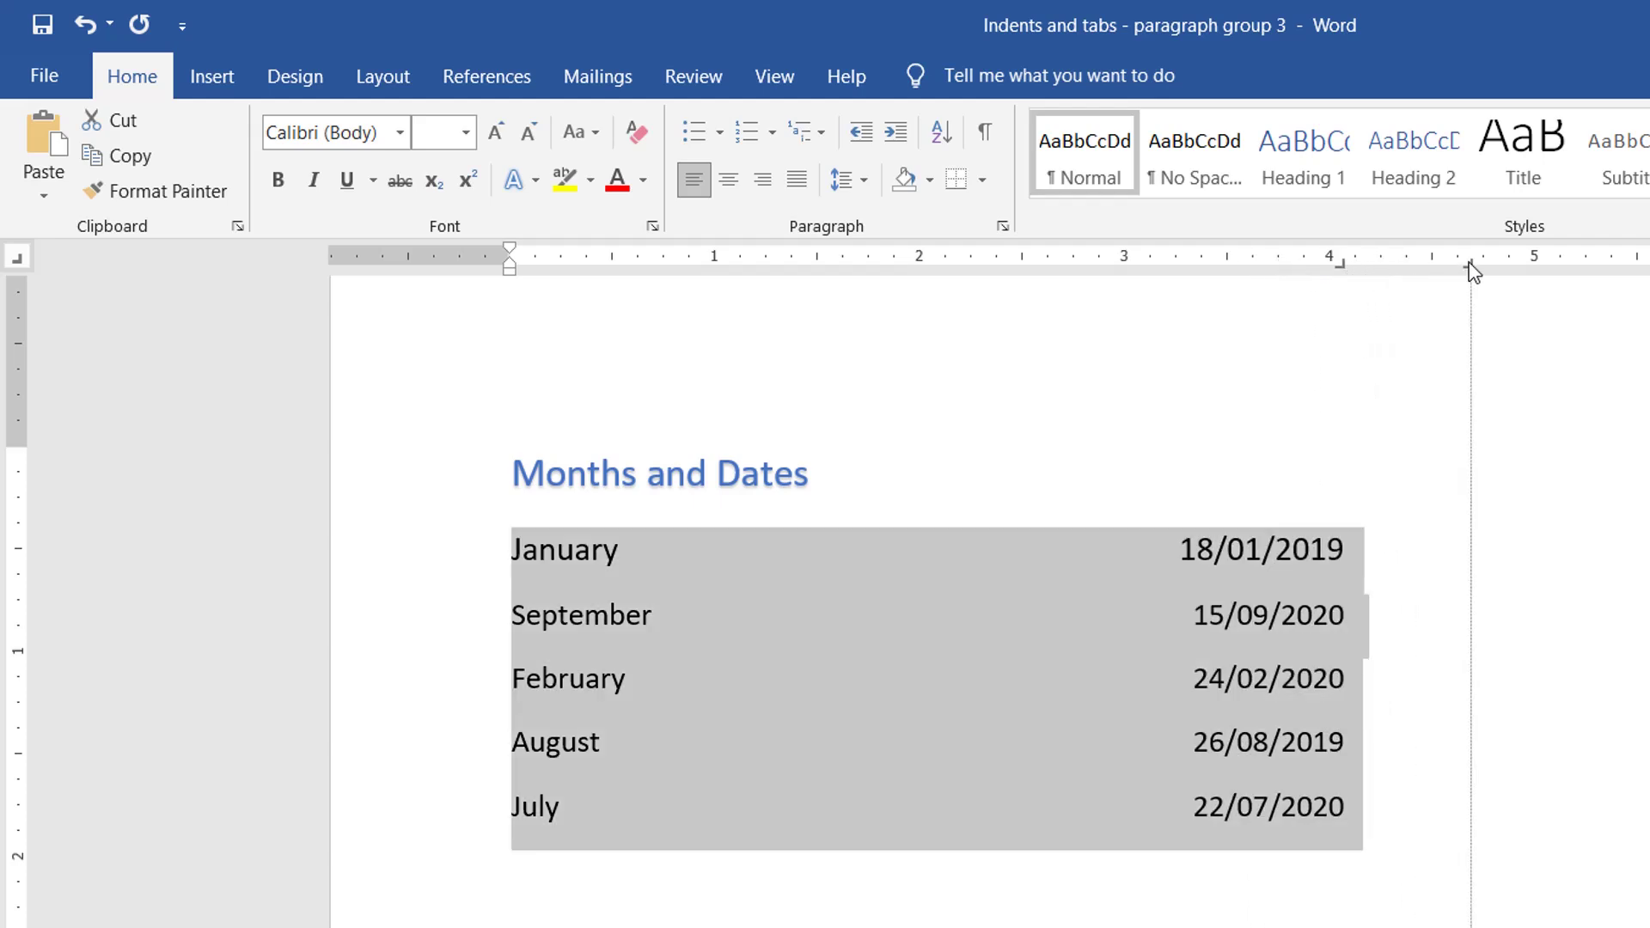
{"action": "left_click", "coordinate": [1585, 263]}
{"action": "key", "text": "Up"}
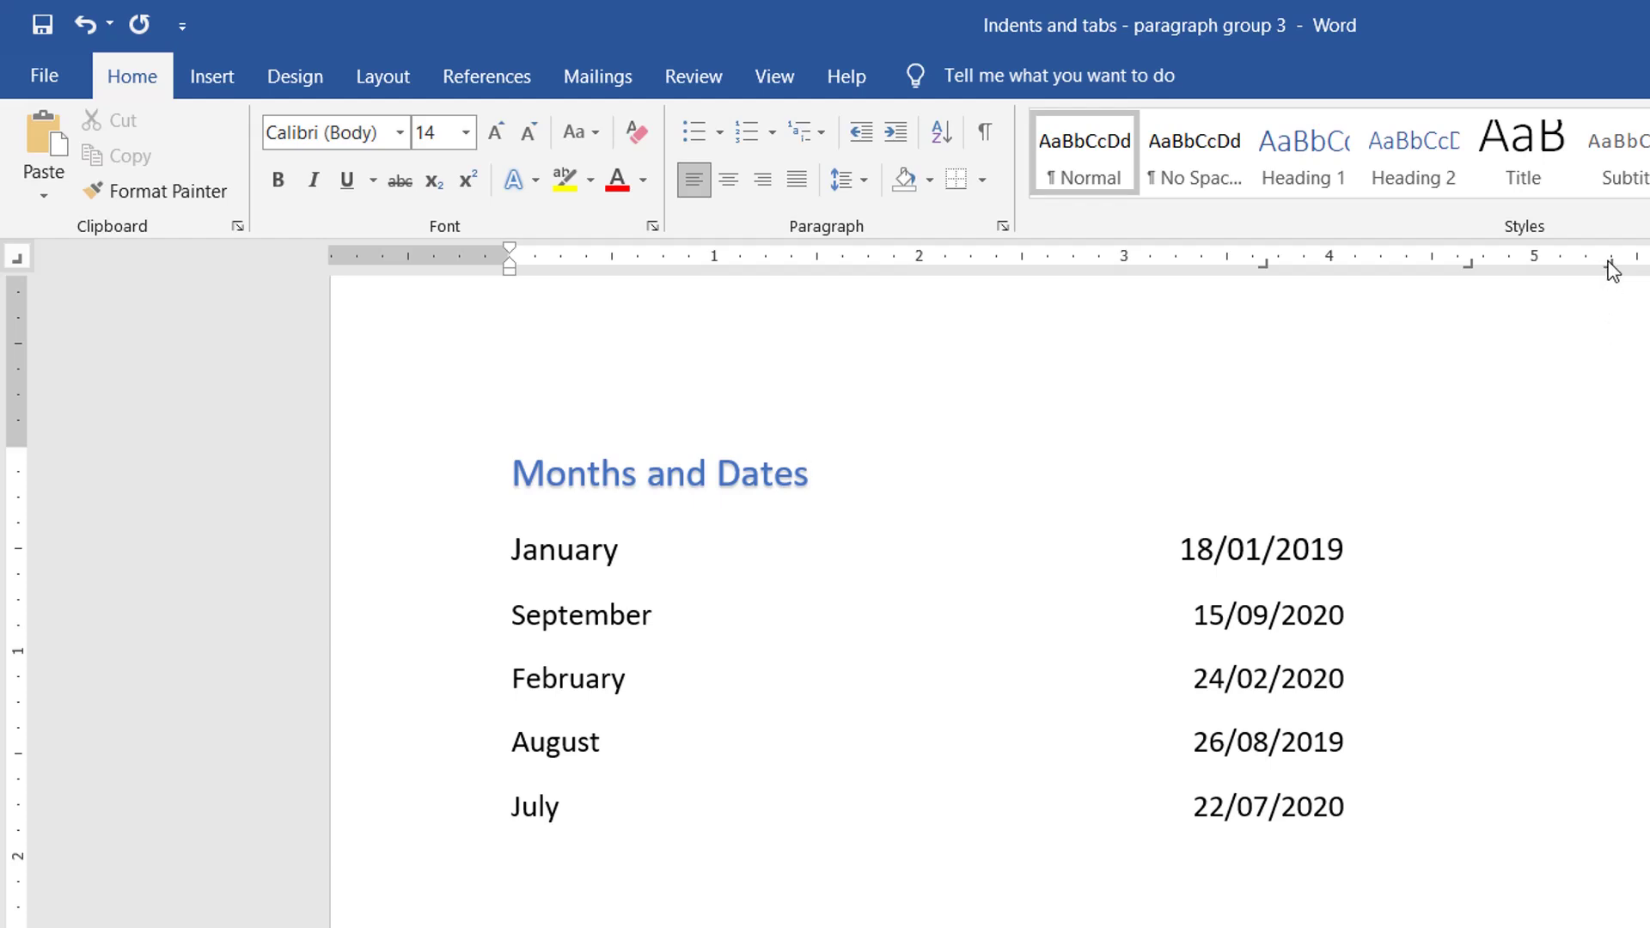
{"action": "left_click_drag", "start_coordinate": [1610, 263], "coordinate": [1604, 336]}
{"action": "left_click_drag", "start_coordinate": [1468, 263], "coordinate": [1470, 335]}
{"action": "left_click_drag", "start_coordinate": [1265, 268], "coordinate": [1273, 296]}
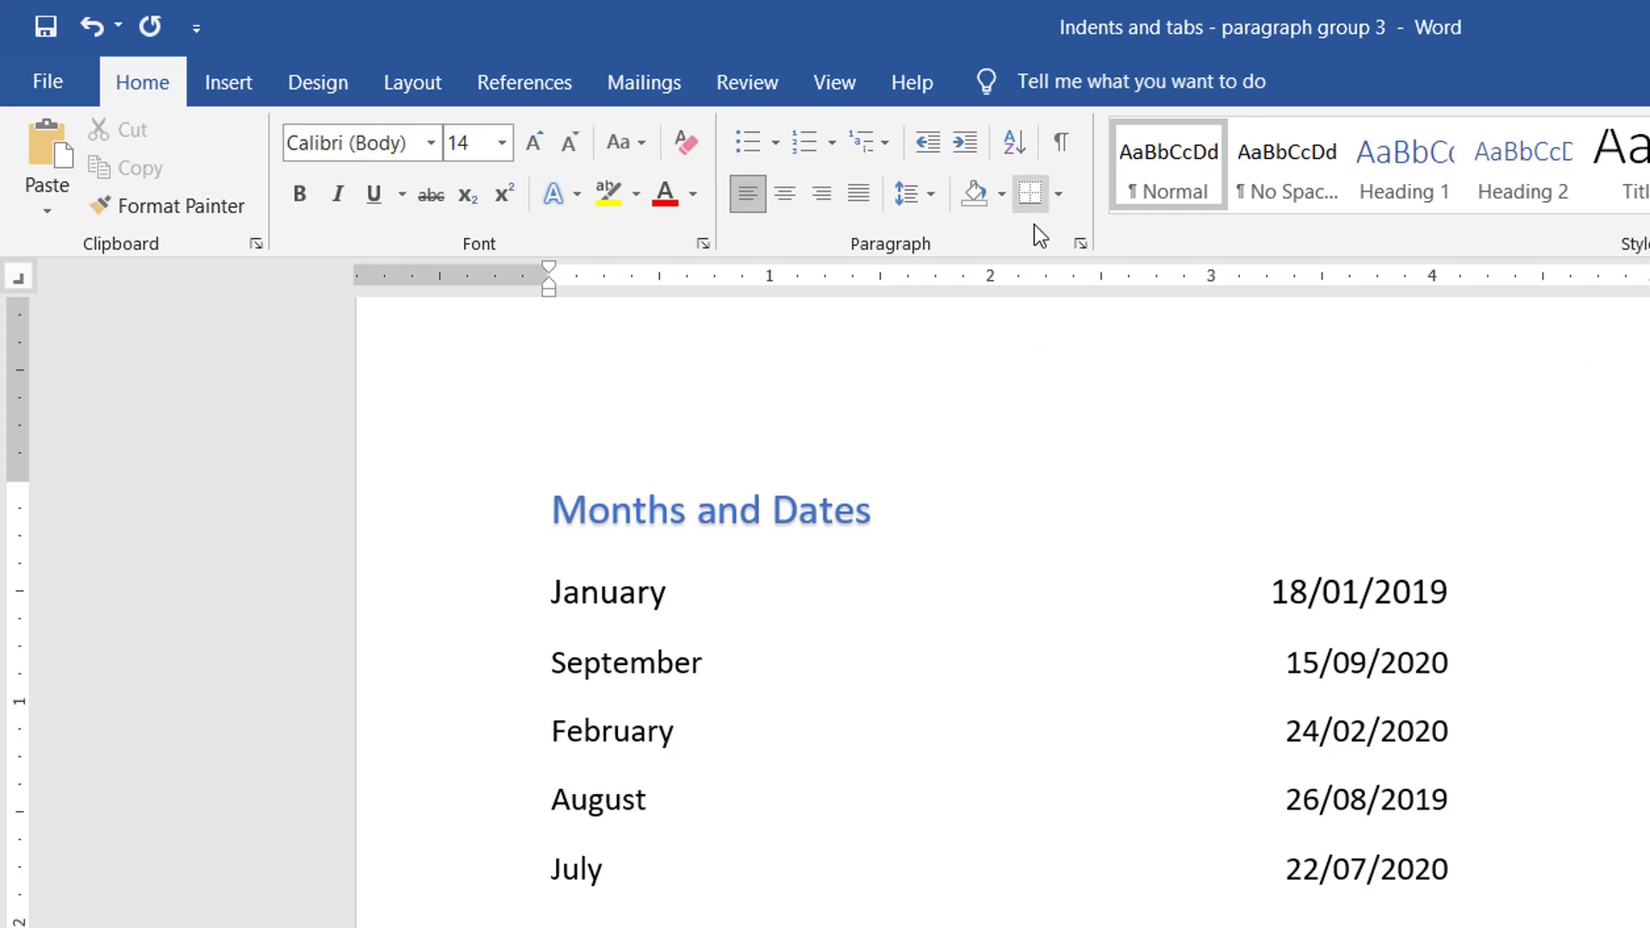
Step: Turn on Show/Hide ¶ so tab arrows and paragraph marks appear across the pages
{"action": "left_click", "coordinate": [1059, 146]}
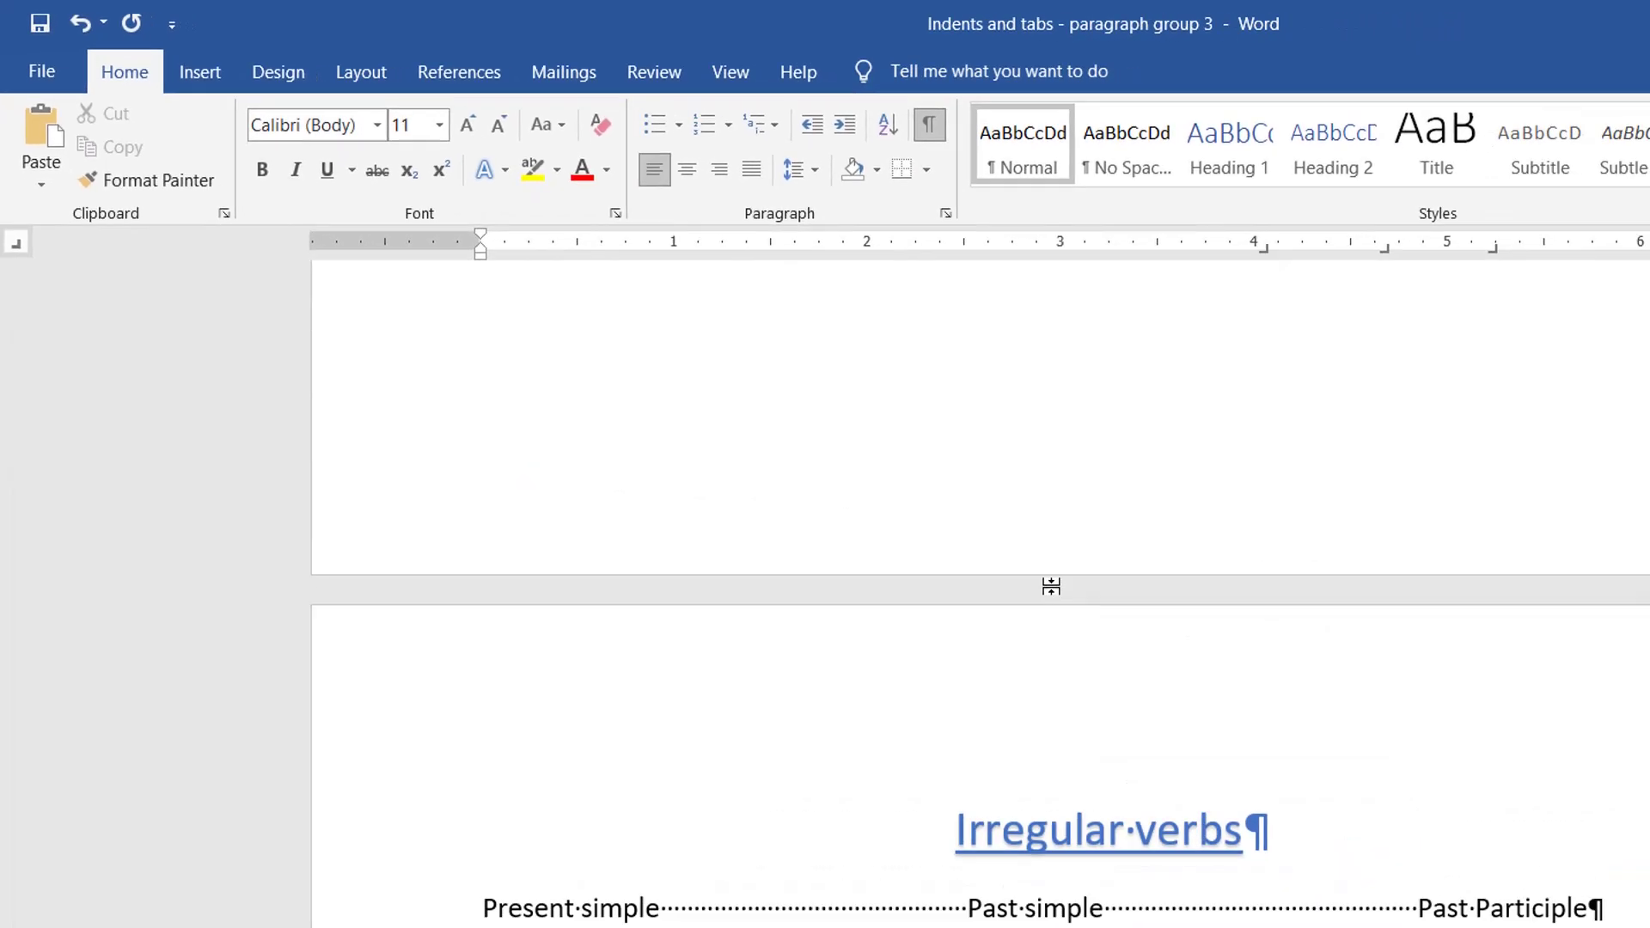
{"action": "scroll", "coordinate": [1050, 586], "scroll_direction": "down", "scroll_amount": 3}
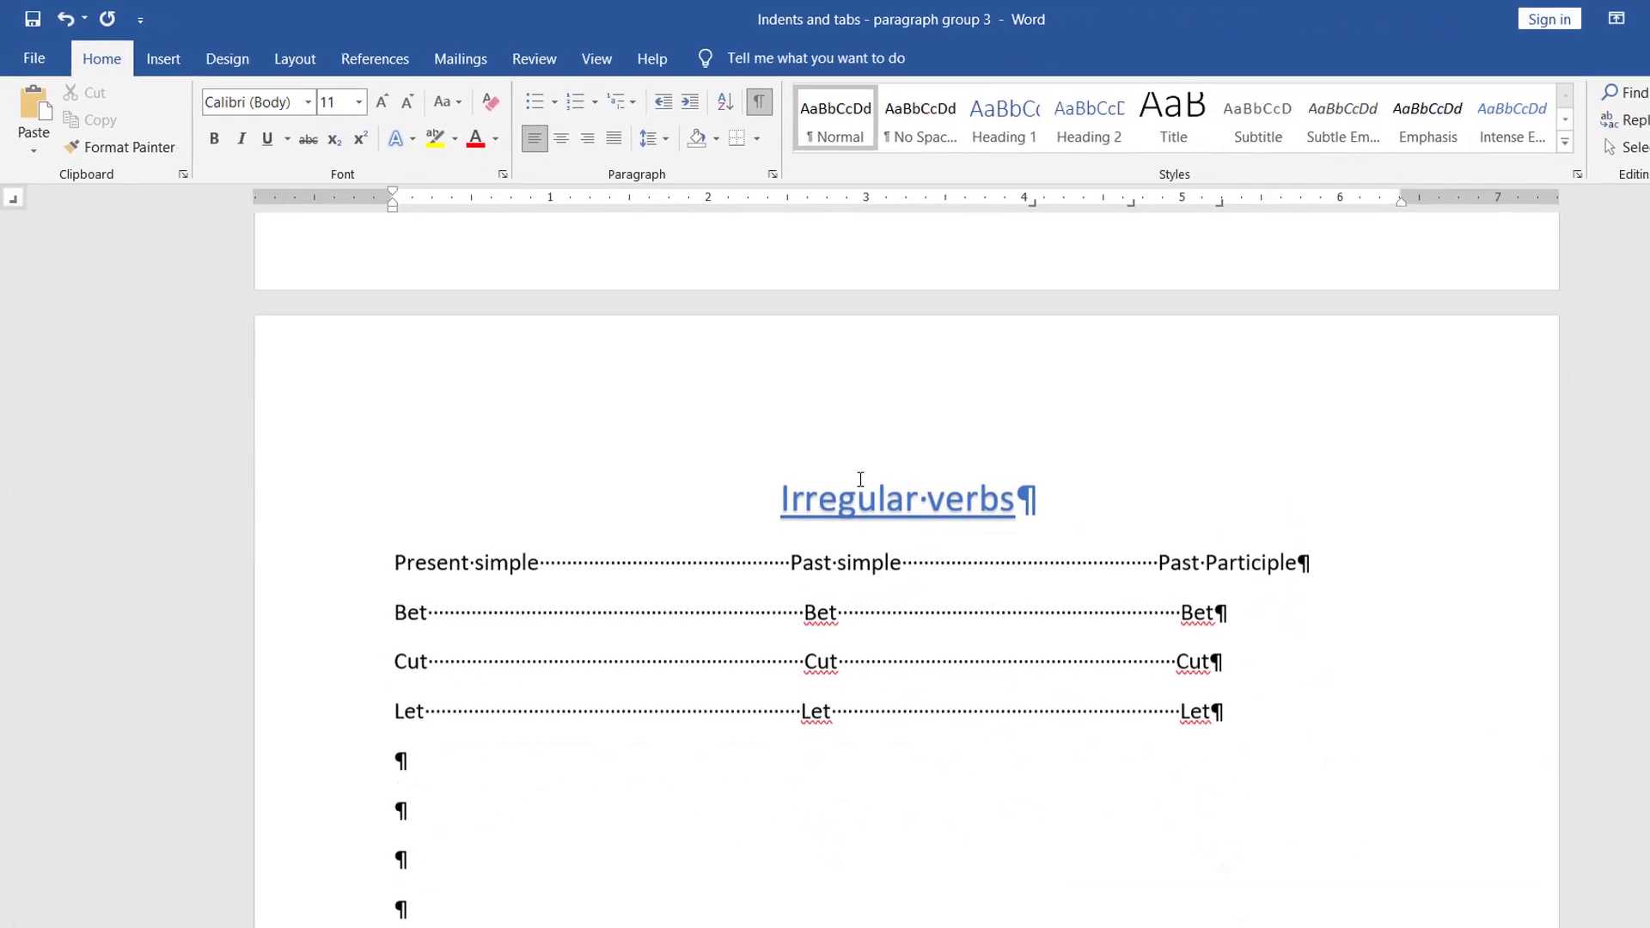
{"action": "scroll", "coordinate": [857, 478], "scroll_direction": "up", "scroll_amount": 1}
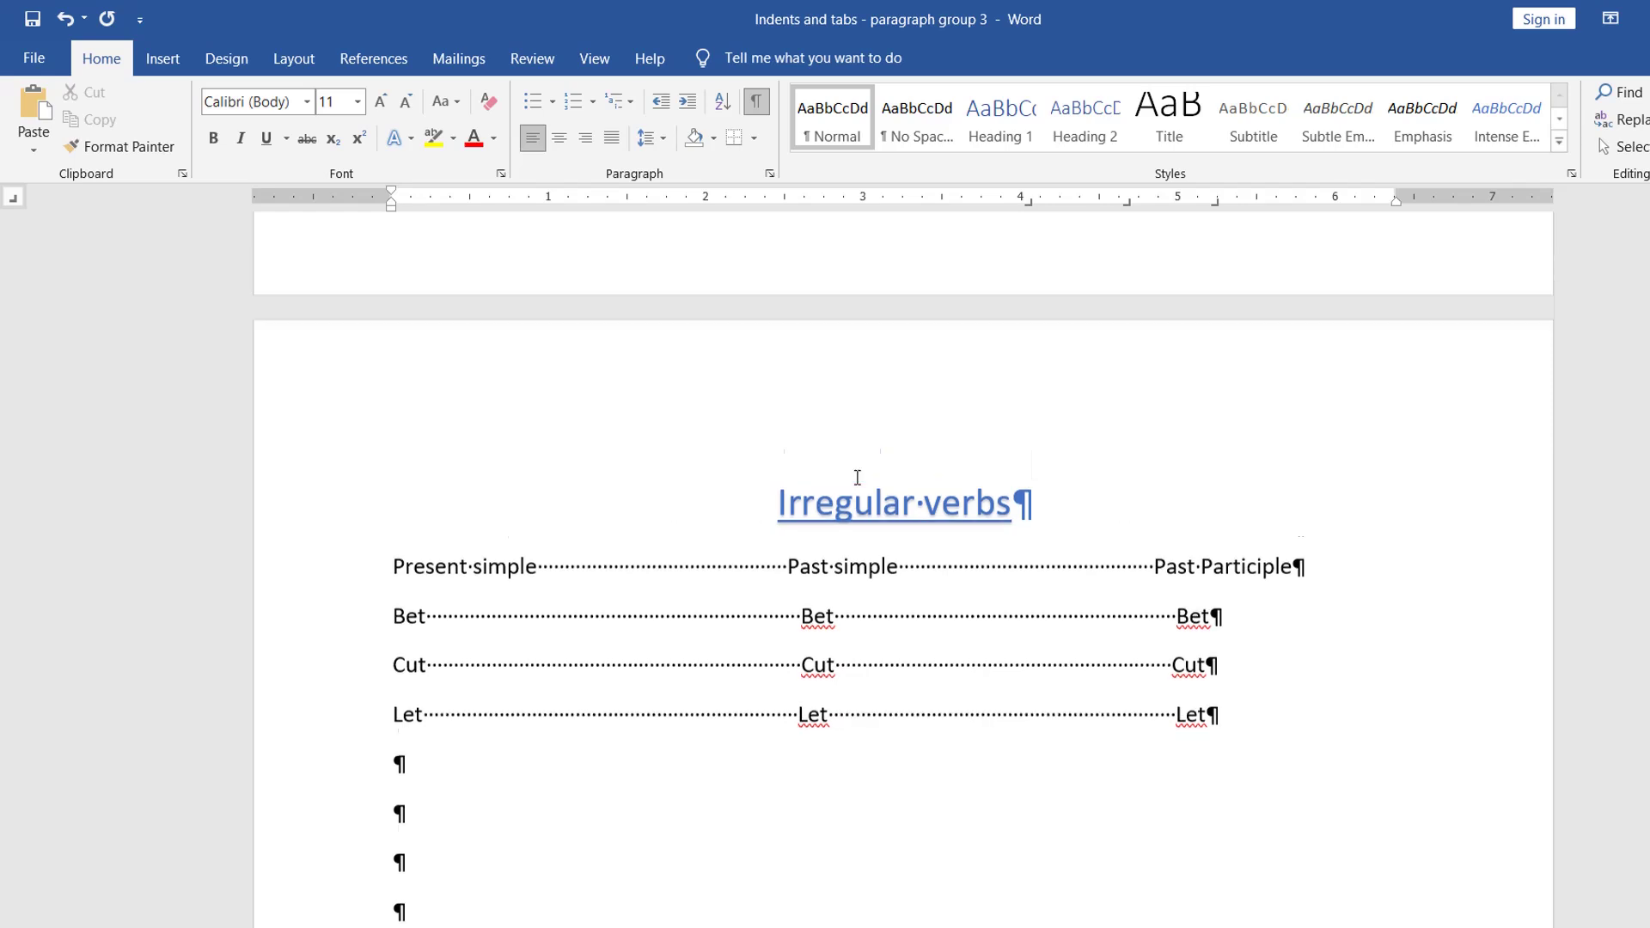
{"action": "scroll", "coordinate": [857, 478], "scroll_direction": "up", "scroll_amount": 2}
{"action": "scroll", "coordinate": [857, 478], "scroll_direction": "down", "scroll_amount": 2}
{"action": "scroll", "coordinate": [857, 478], "scroll_direction": "down", "scroll_amount": 1}
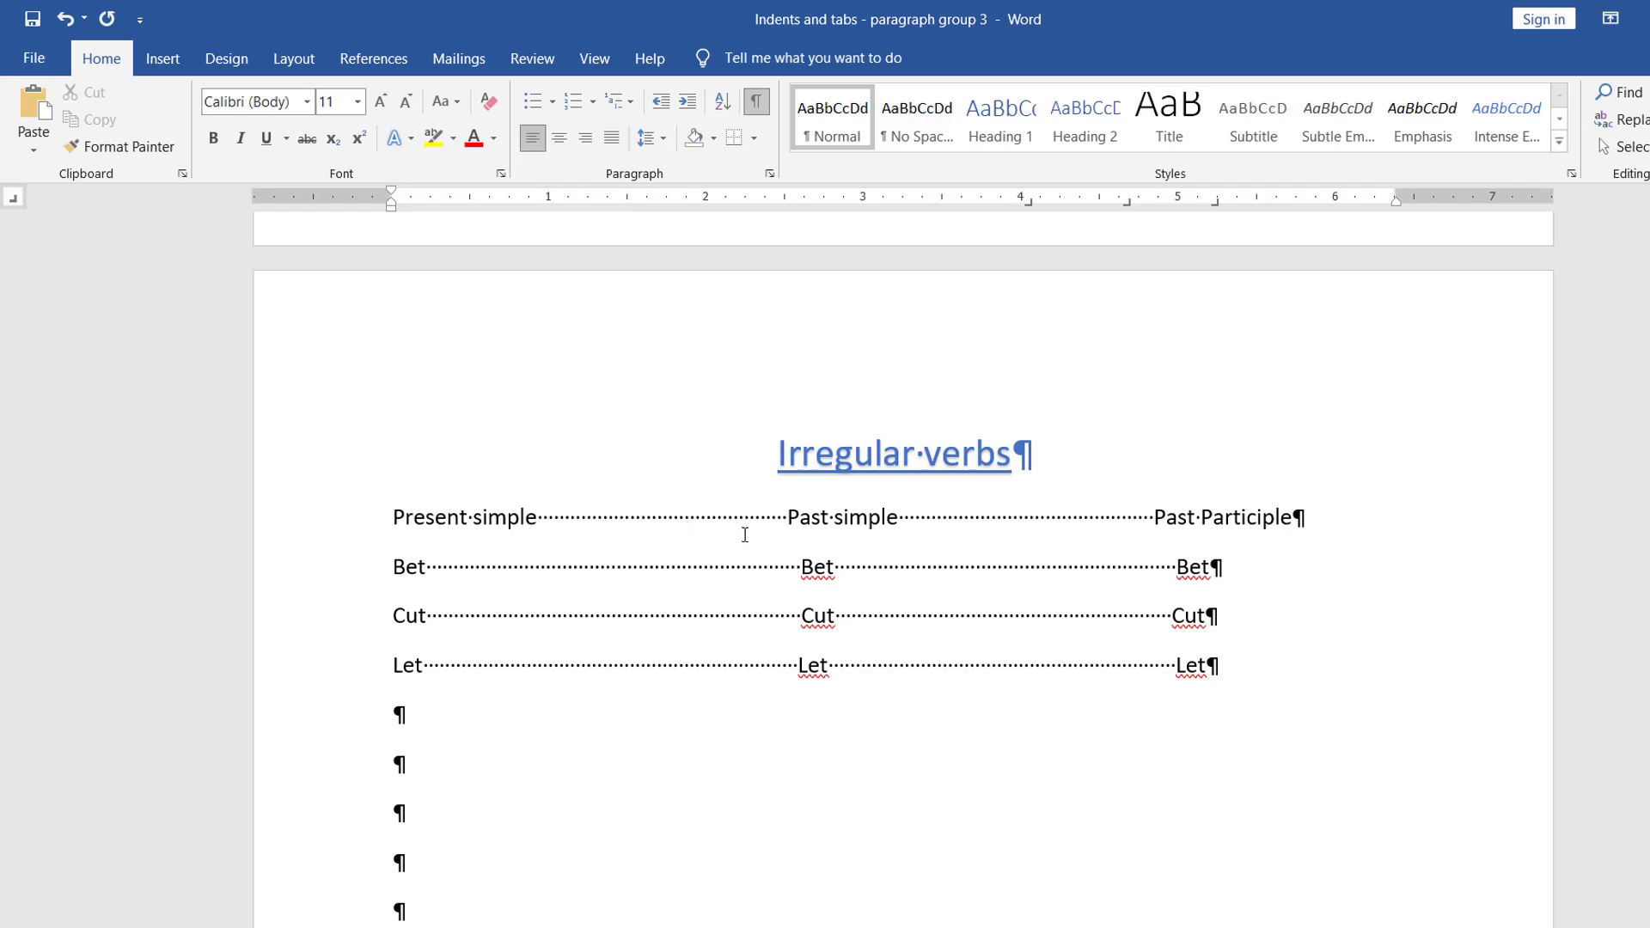
Step: Delete the tab before Rs.200 on the Product 5 and Product 4 rows
{"action": "scroll", "coordinate": [873, 744], "scroll_direction": "up", "scroll_amount": 20}
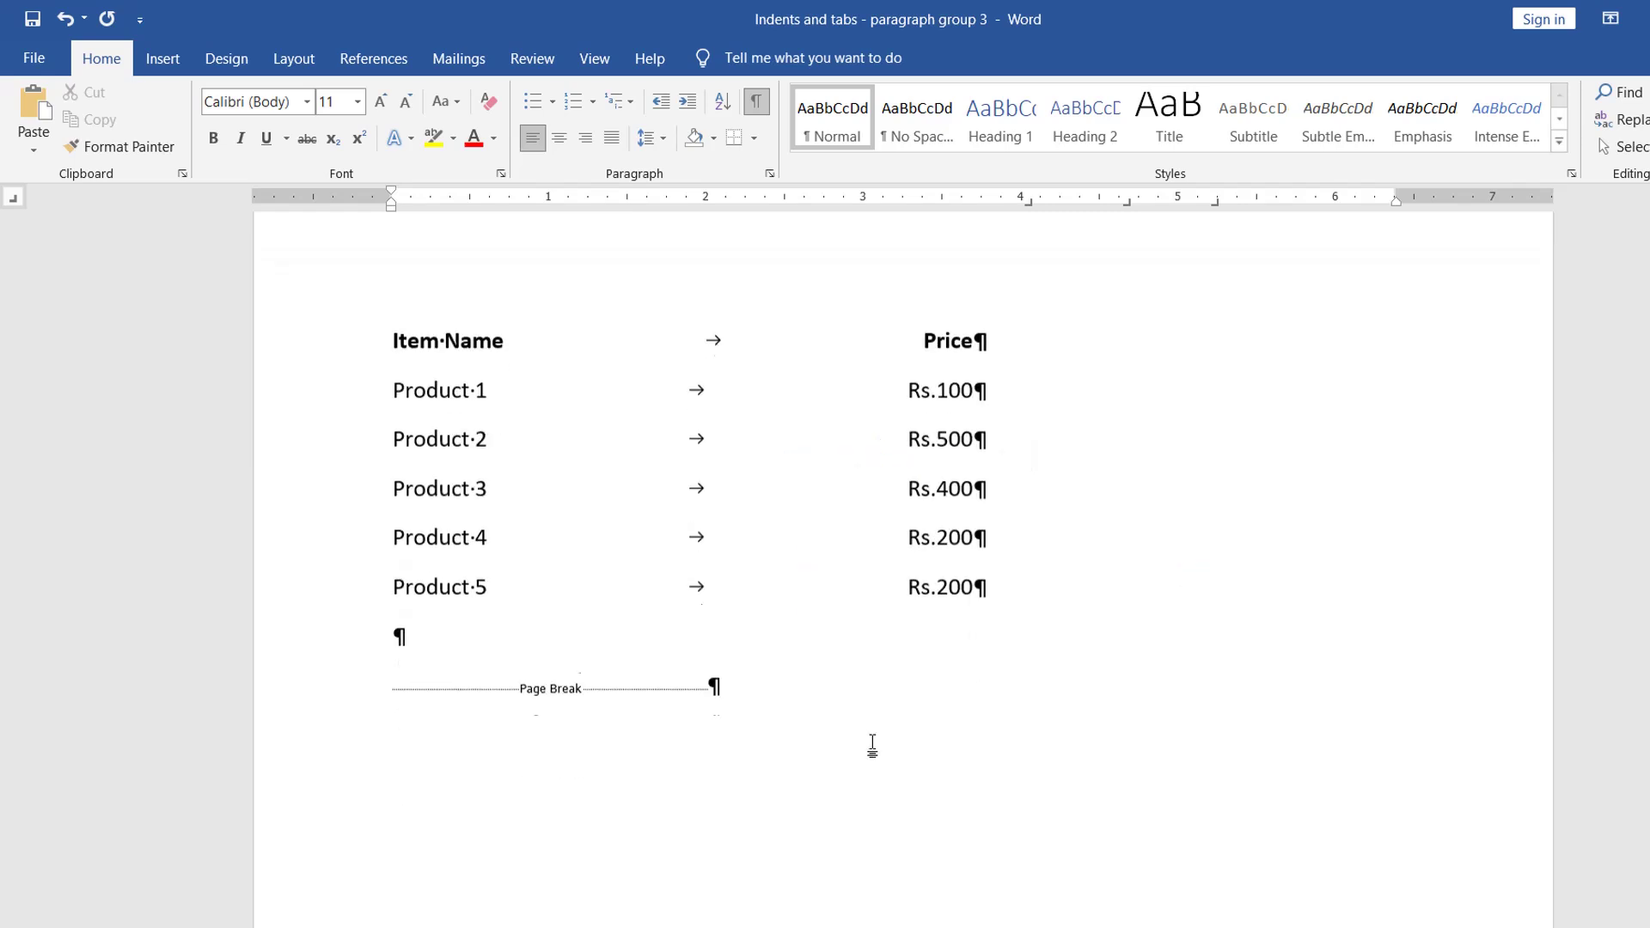
{"action": "scroll", "coordinate": [873, 745], "scroll_direction": "down", "scroll_amount": 1}
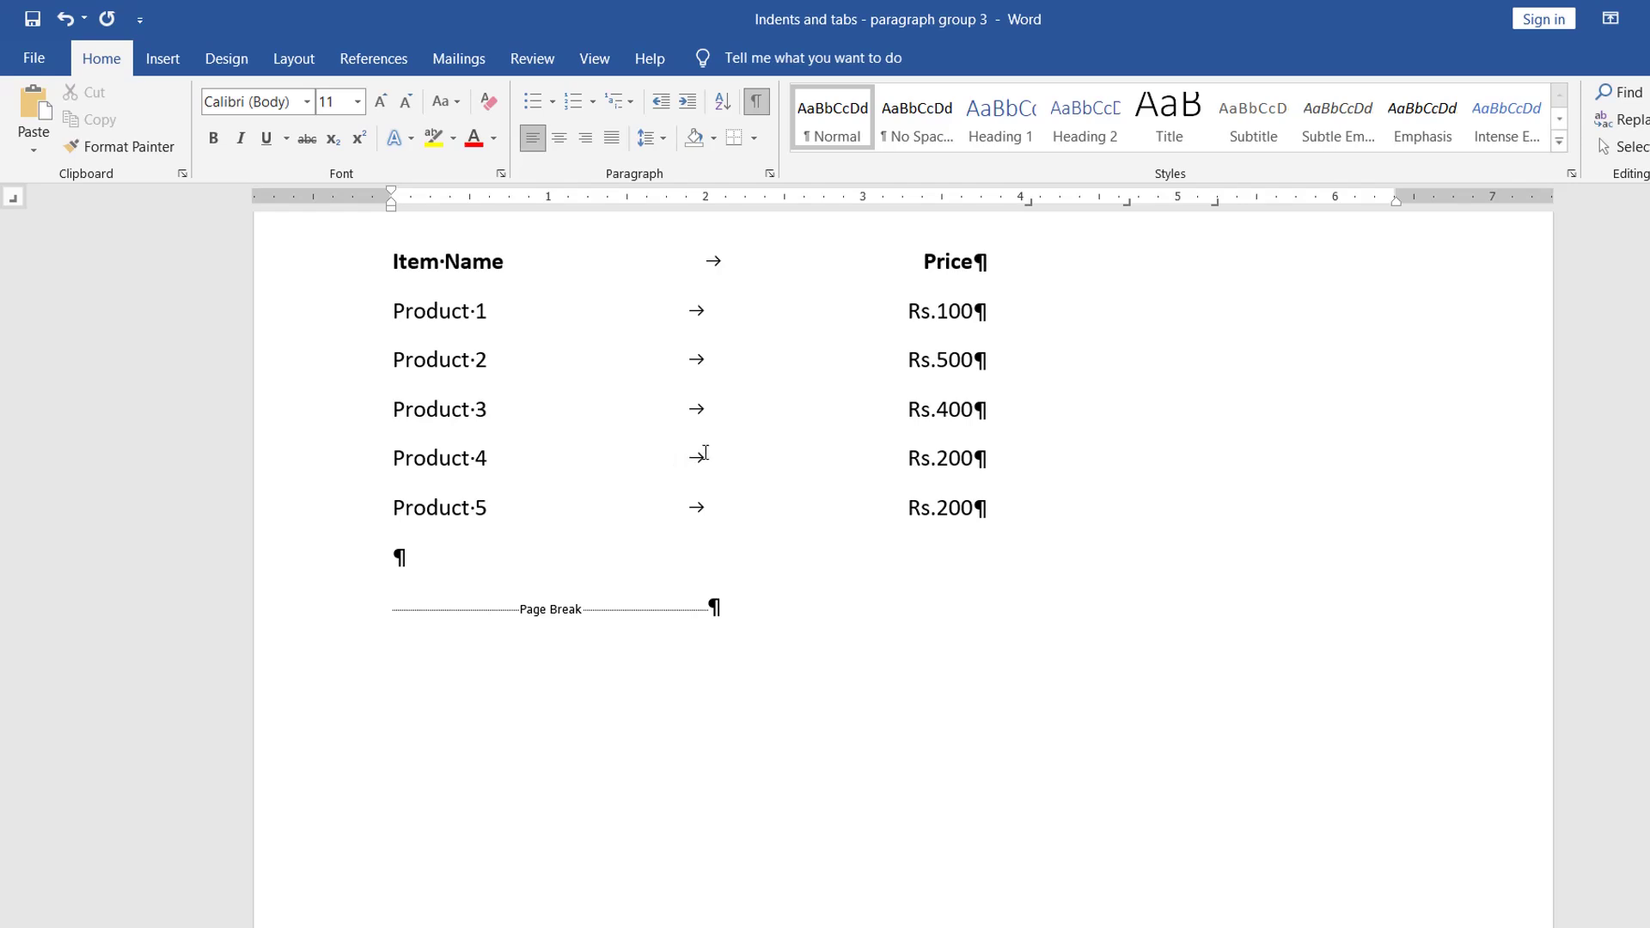
{"action": "left_click", "coordinate": [737, 510]}
{"action": "left_click", "coordinate": [736, 509]}
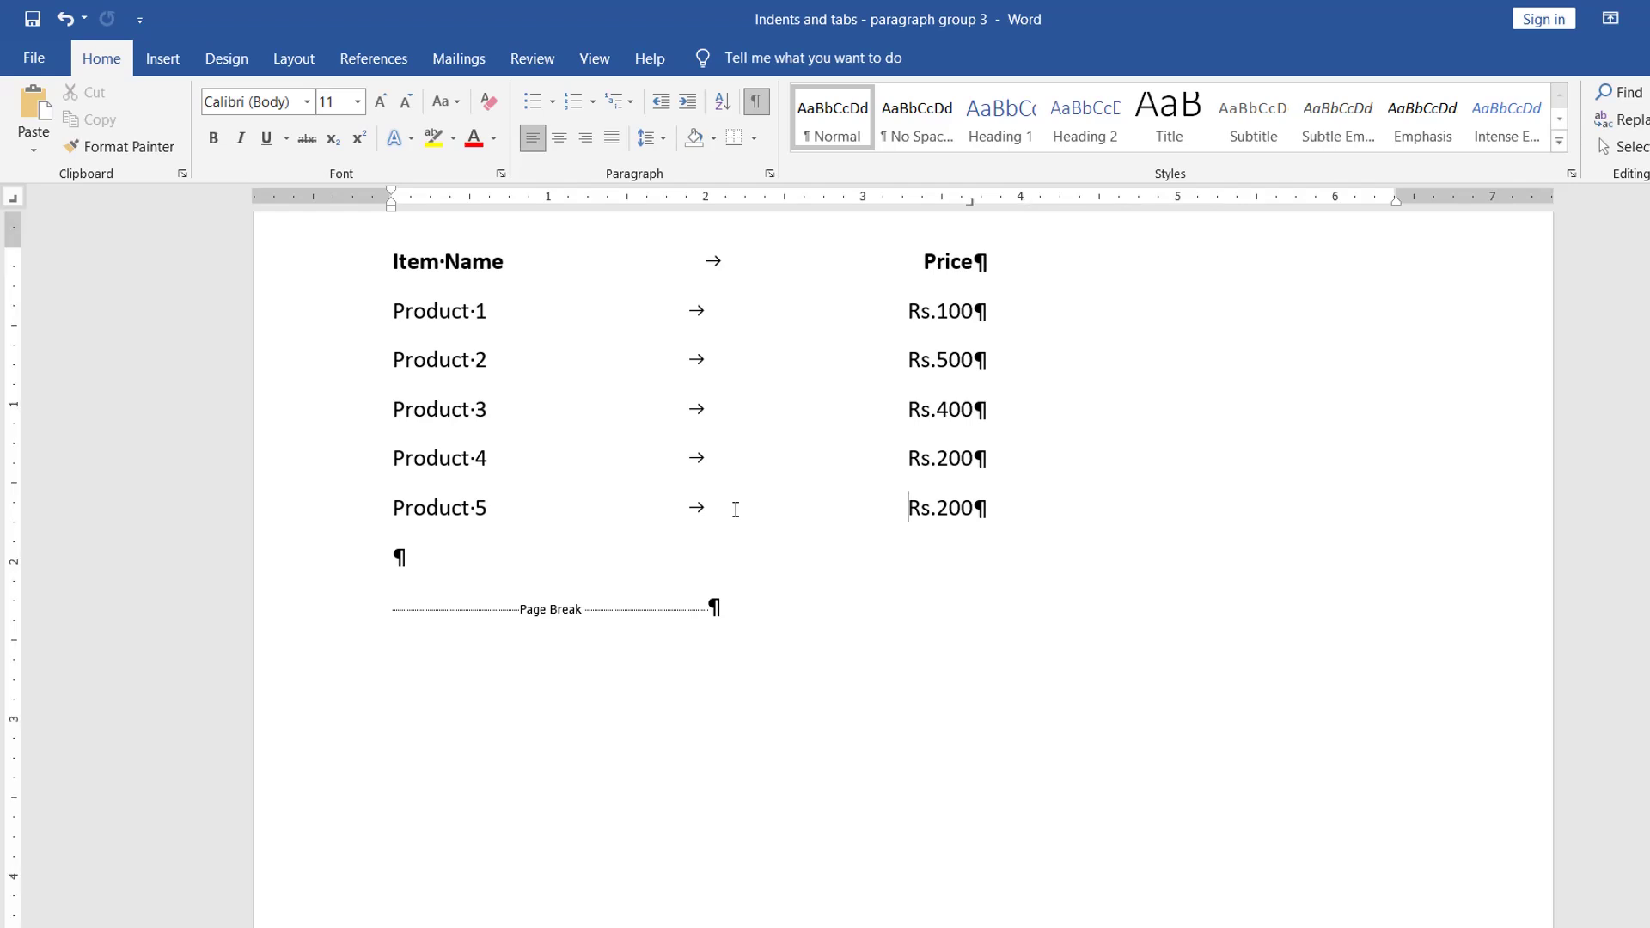
{"action": "key", "text": "BackSpace"}
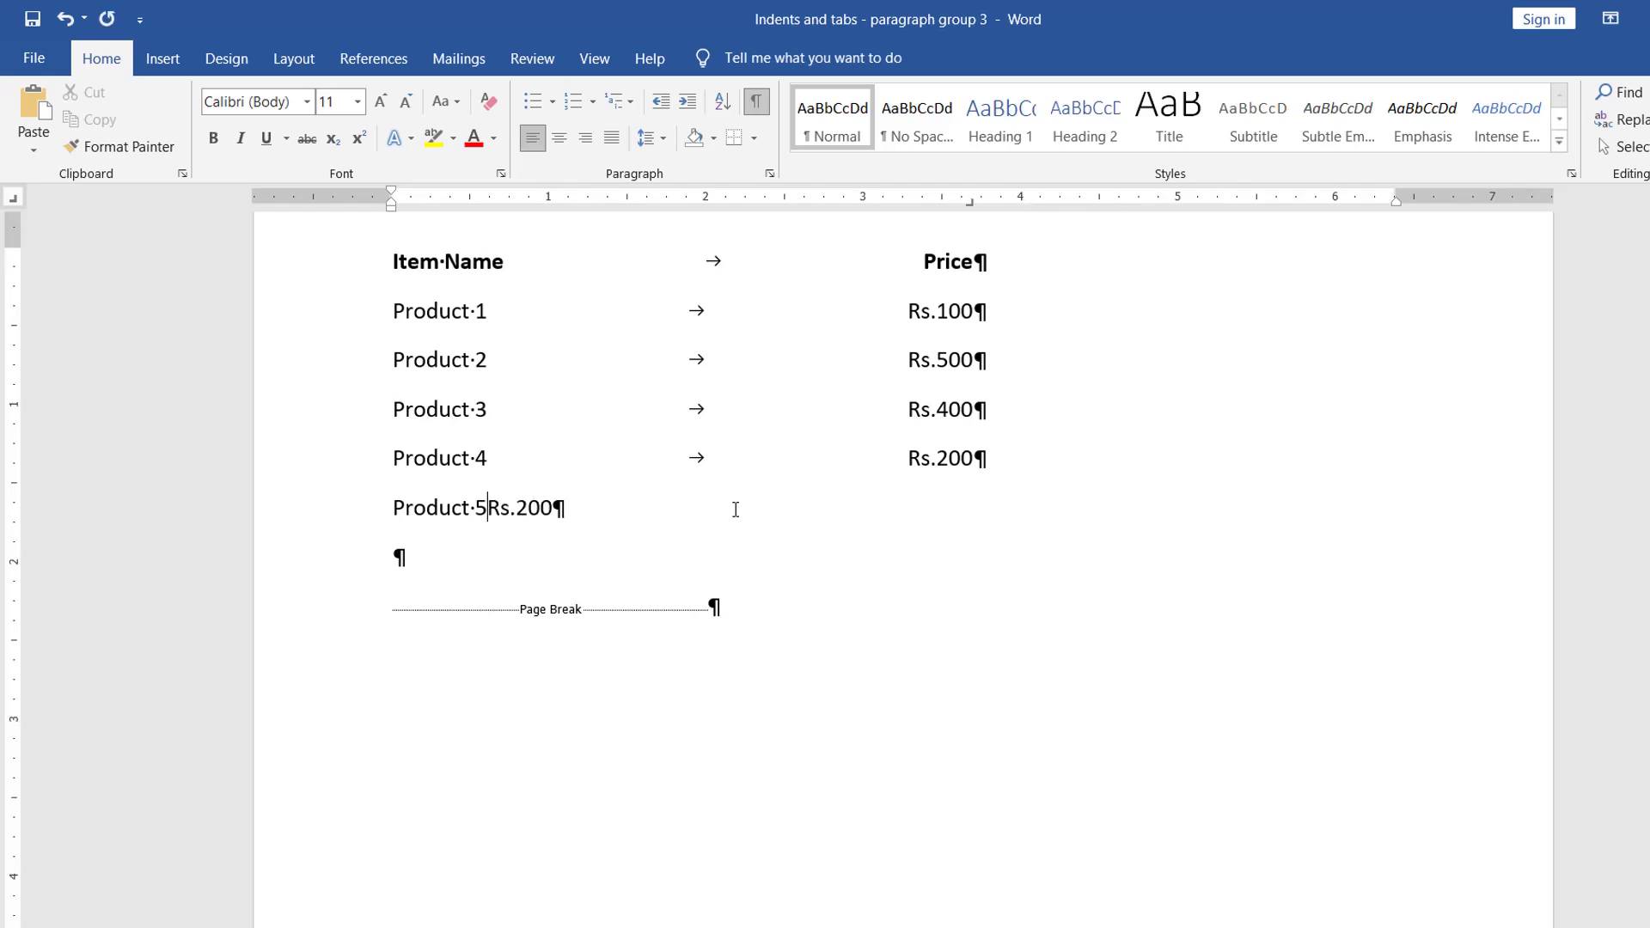
{"action": "left_click", "coordinate": [900, 455]}
{"action": "key", "text": "BackSpace"}
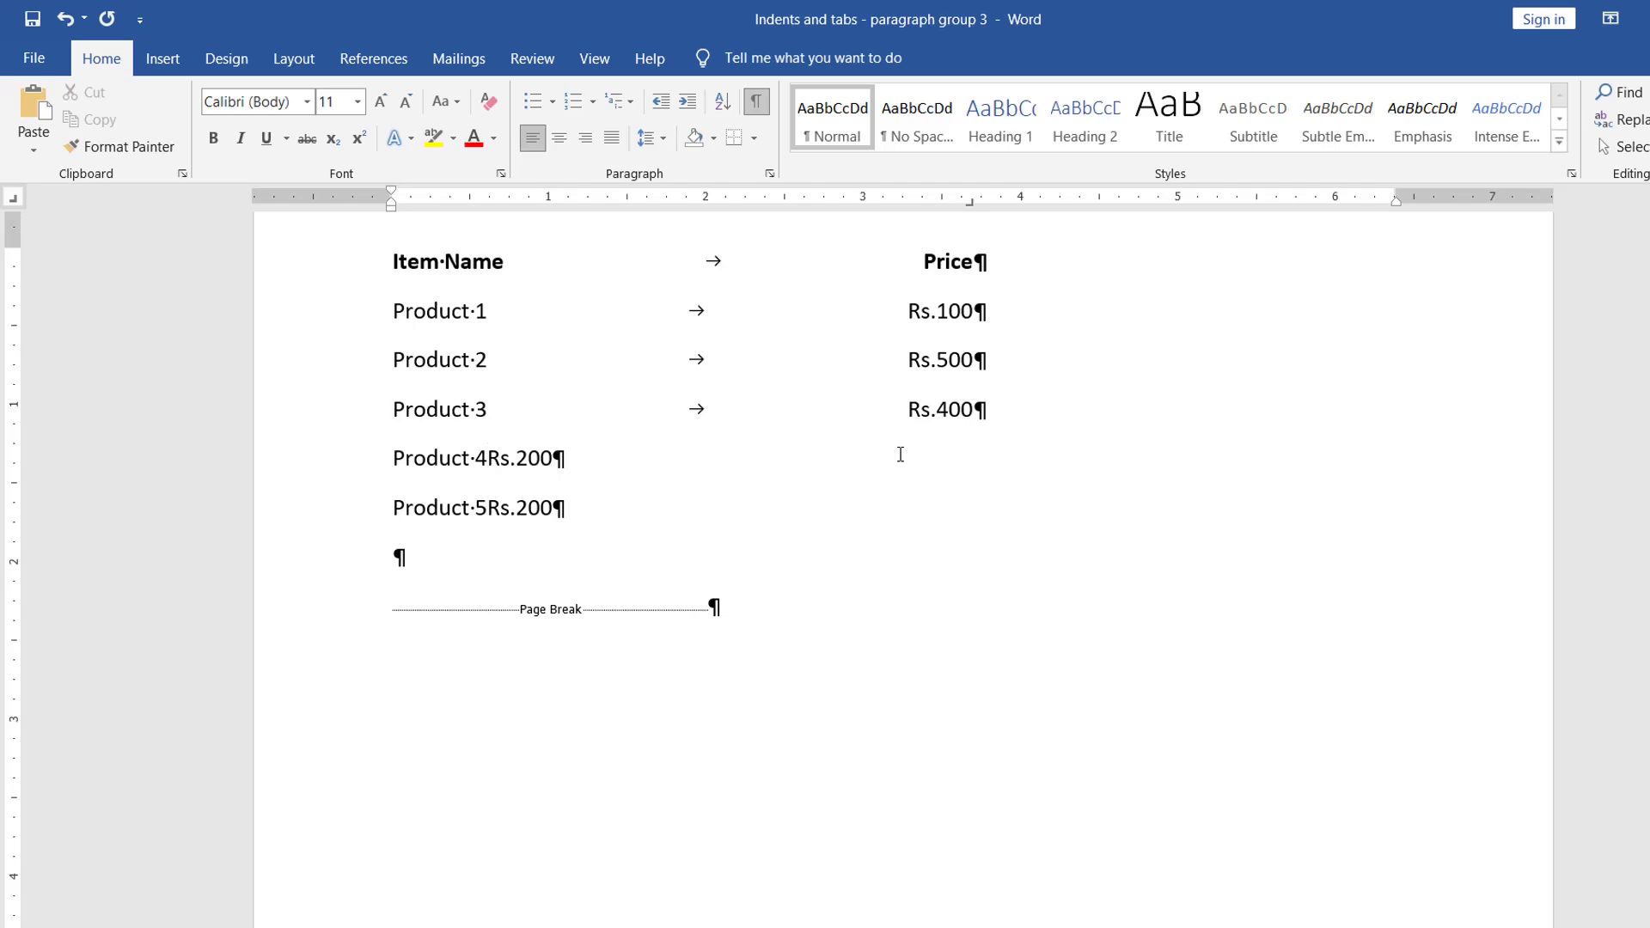